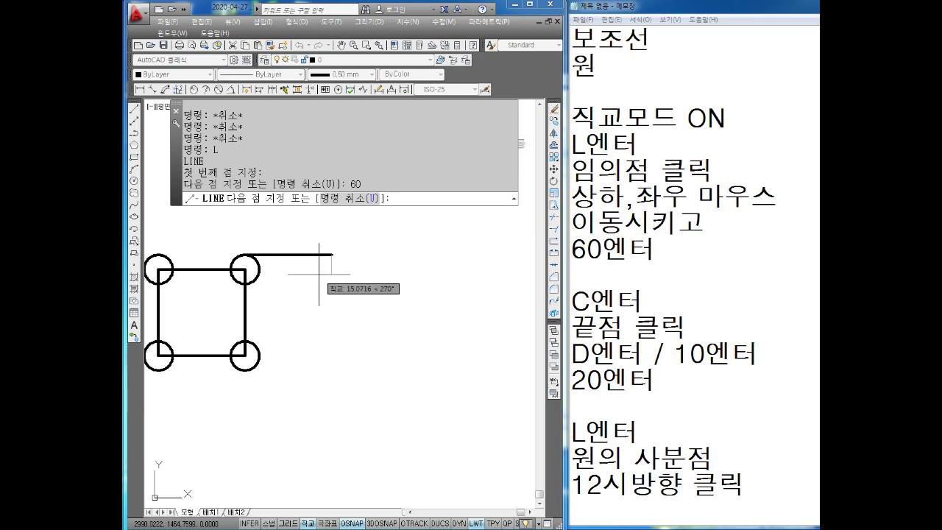
Step: Cancel the unfinished line and zoom and pan to the upper-left corner circle
key(Escape)
scroll(316, 280, up, 3)
scroll(324, 280, down, 3)
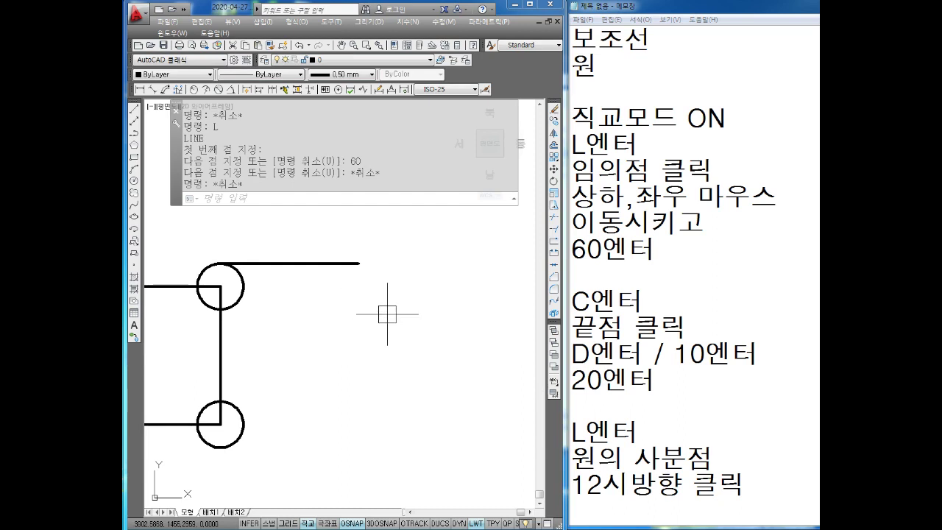
scroll(336, 273, up, 5)
scroll(400, 305, down, 2)
mouse_move(400, 305)
middle_down()
mouse_move(375, 312)
mouse_move(381, 305)
middle_up()
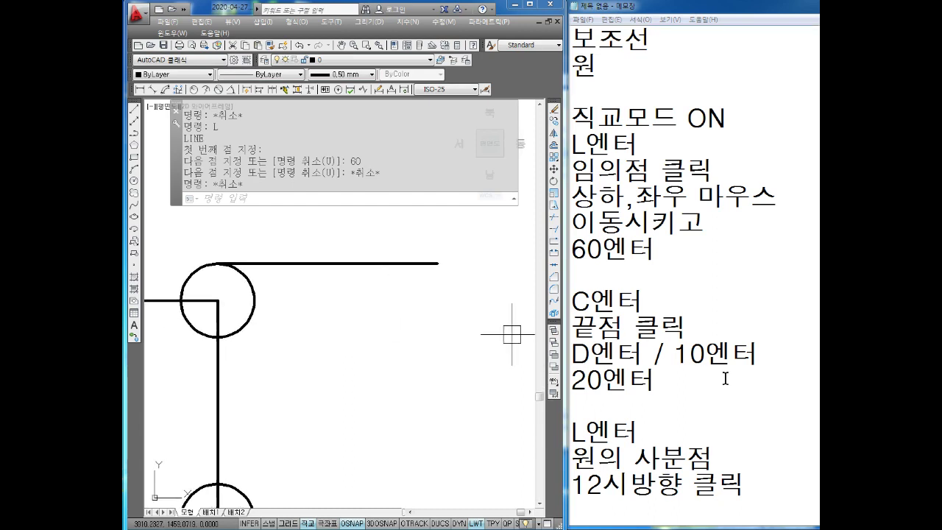
key(Escape)
key(Escape)
Step: Add blank lines at the end of the Notepad notes
click(760, 464)
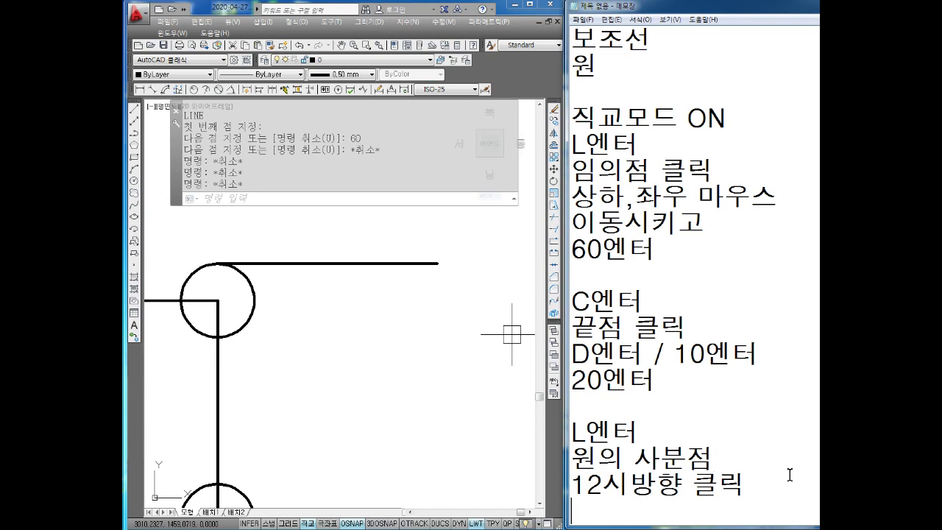
key(Return)
key(Return)
key(Return)
key(Return)
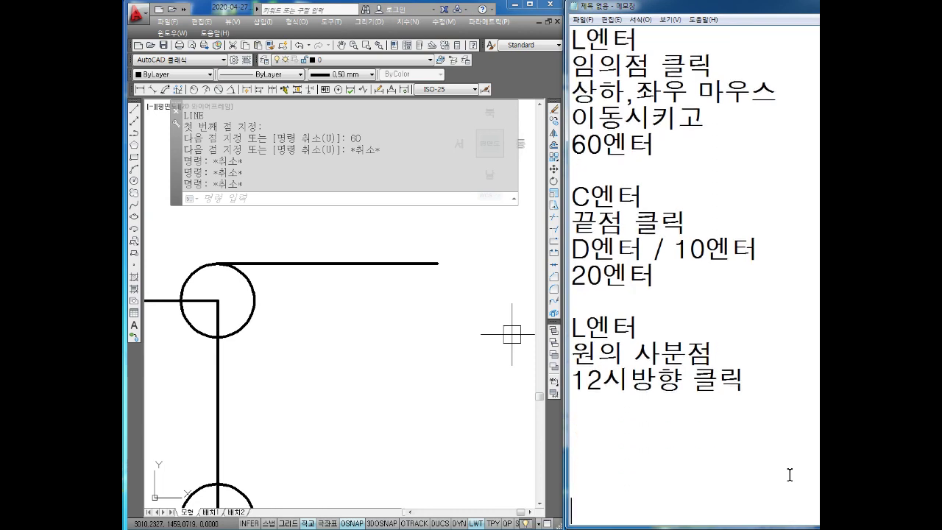
key(Return)
key(Return)
key(Return)
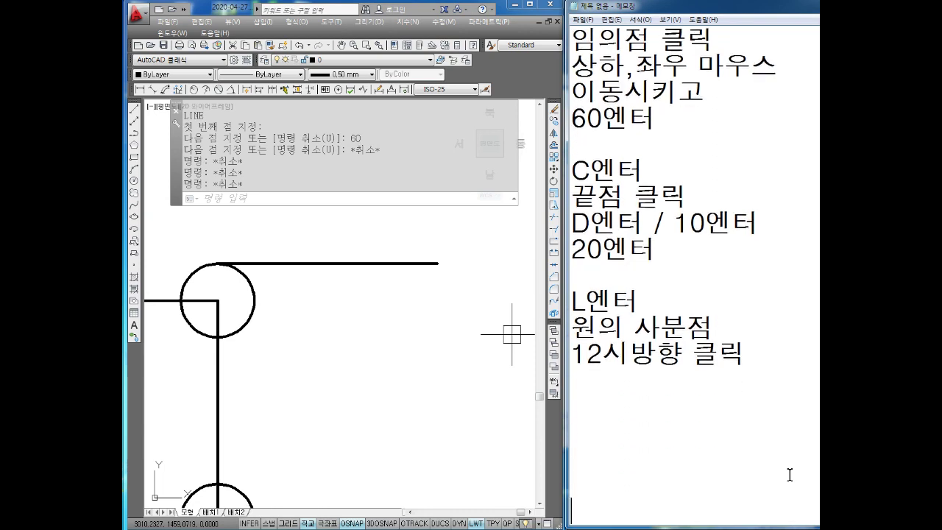
key(Return)
key(Return)
text(-------------)
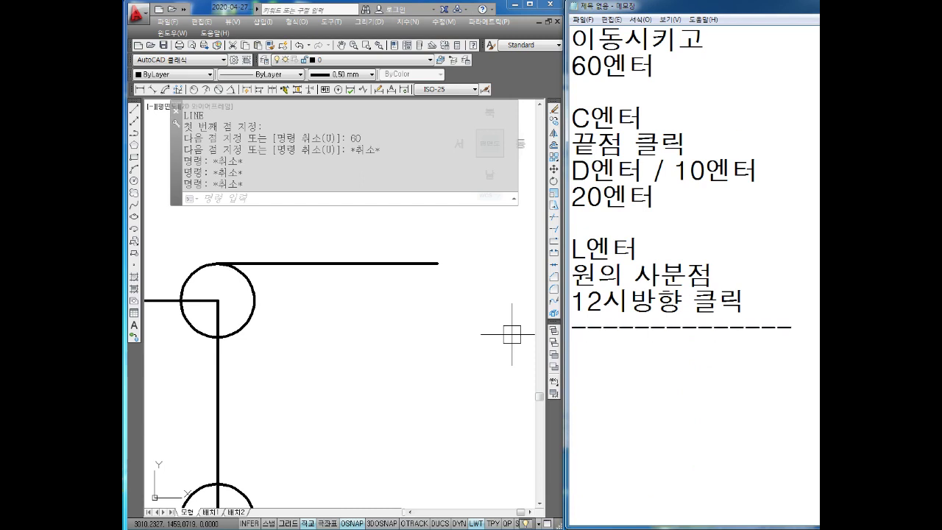
Step: Finish the 'C엔터' note line and start the CIRCLE command in AutoCAD
text(엔터)
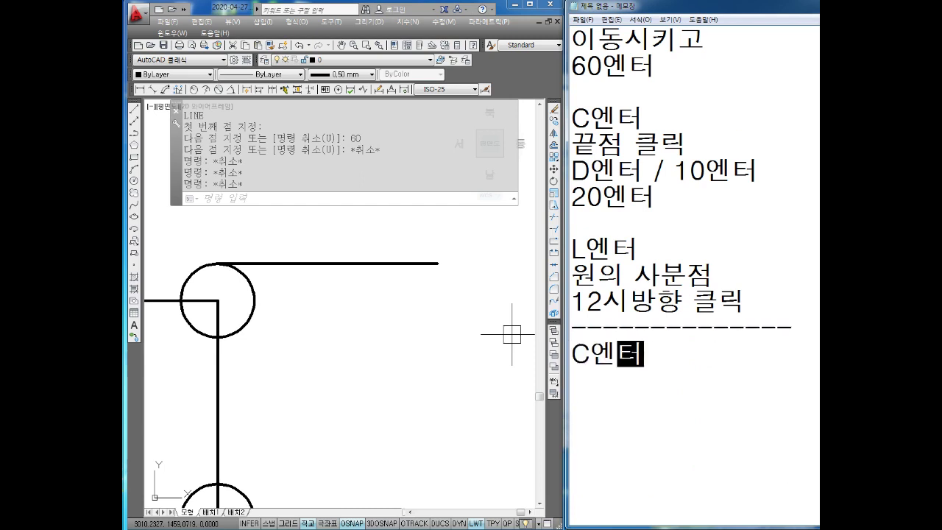
key(Return)
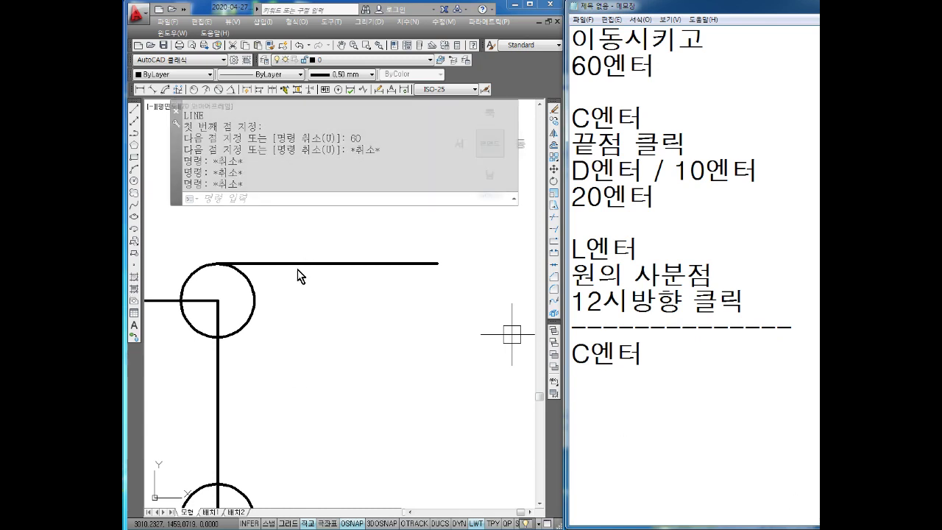
click(271, 201)
key(Escape)
key(Escape)
text(CDPS)
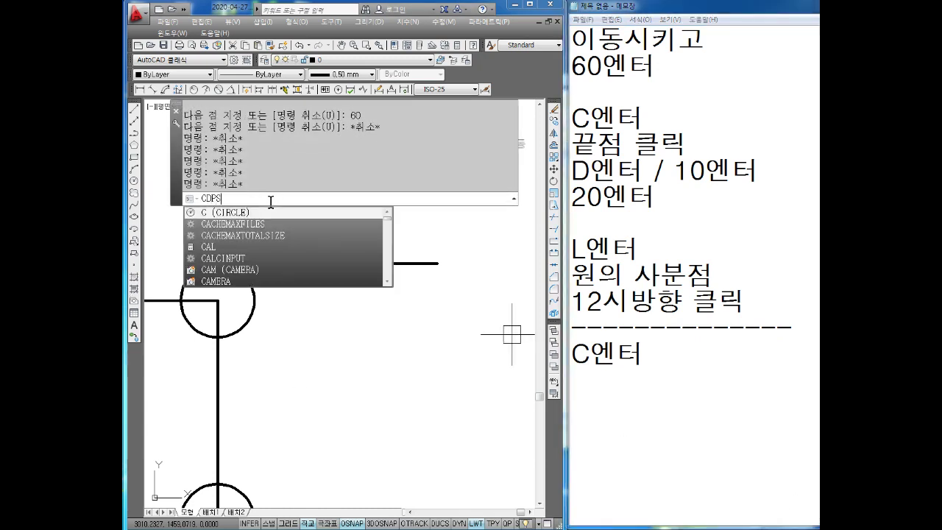
key(BackSpace)
key(BackSpace)
key(Return)
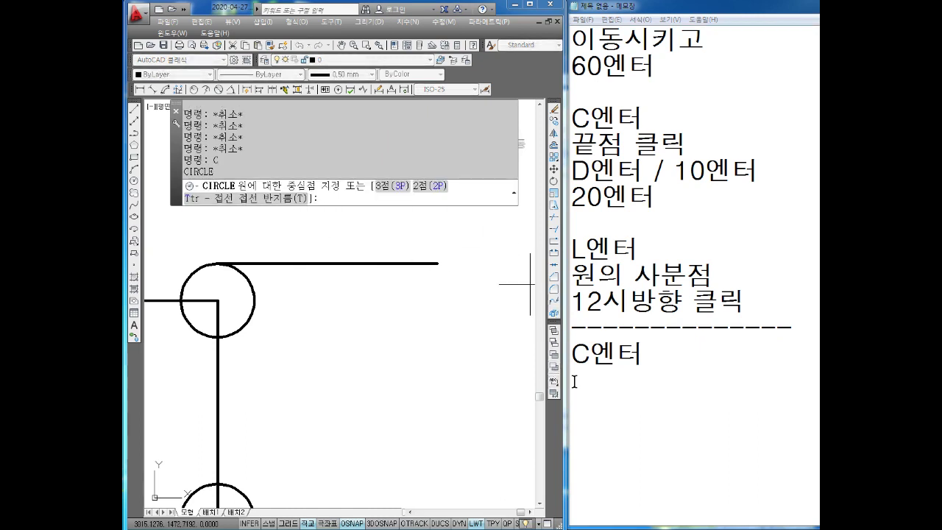
Step: Add the note line '2P엔터(2점)' to the Notepad steps
click(653, 356)
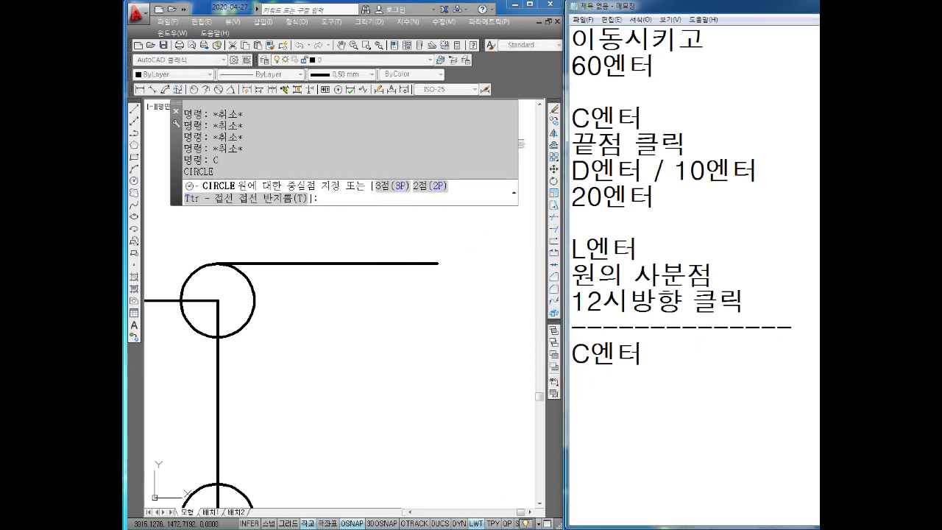
text(2ㅔ)
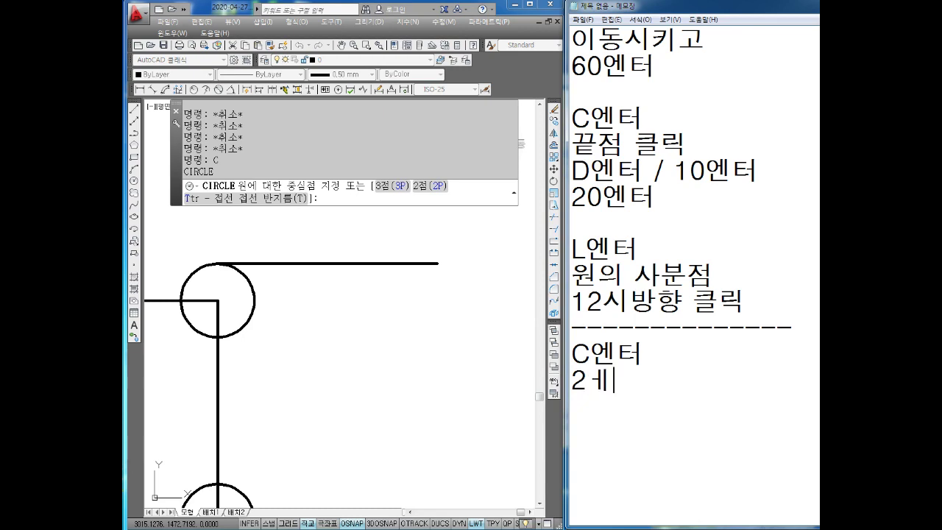
text(ㅔ)
key(BackSpace)
text(엔터)
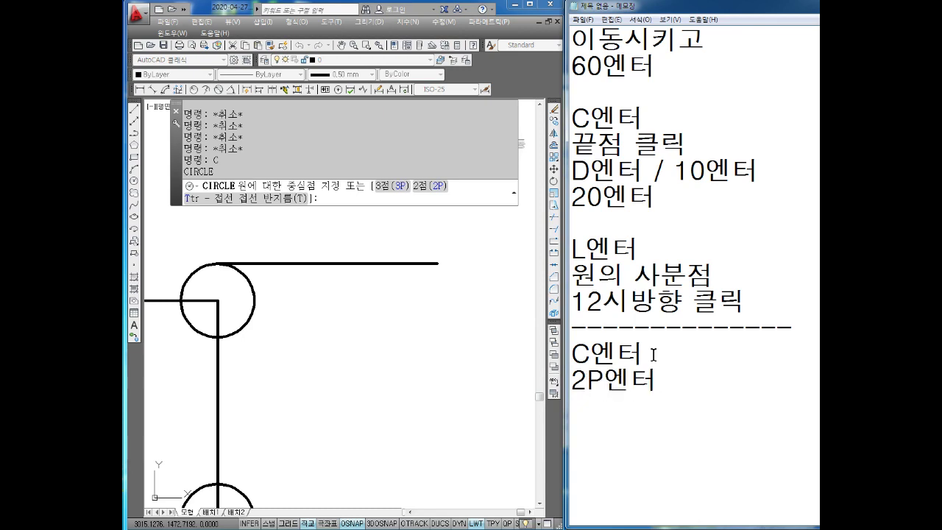
text((2점)
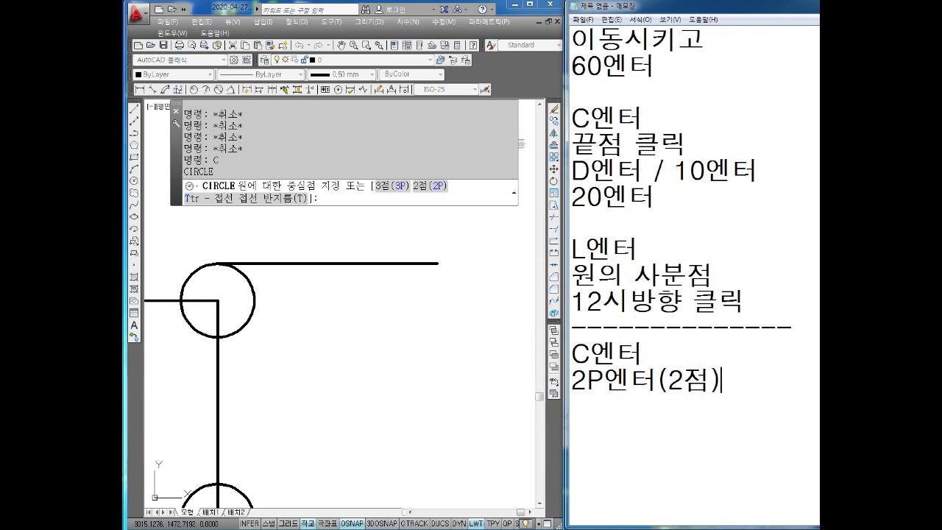
middle_drag(431, 315, 354, 343)
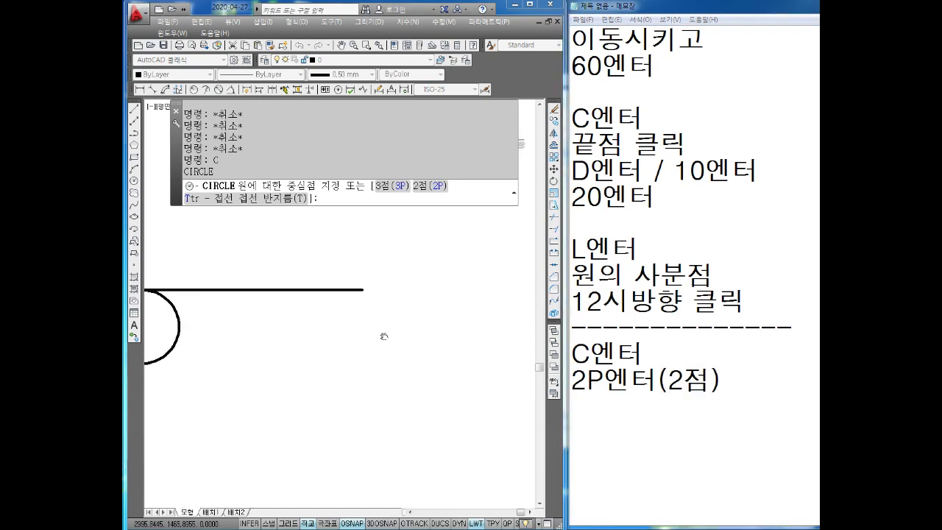
key(Escape)
key(Escape)
text(c)
key(Return)
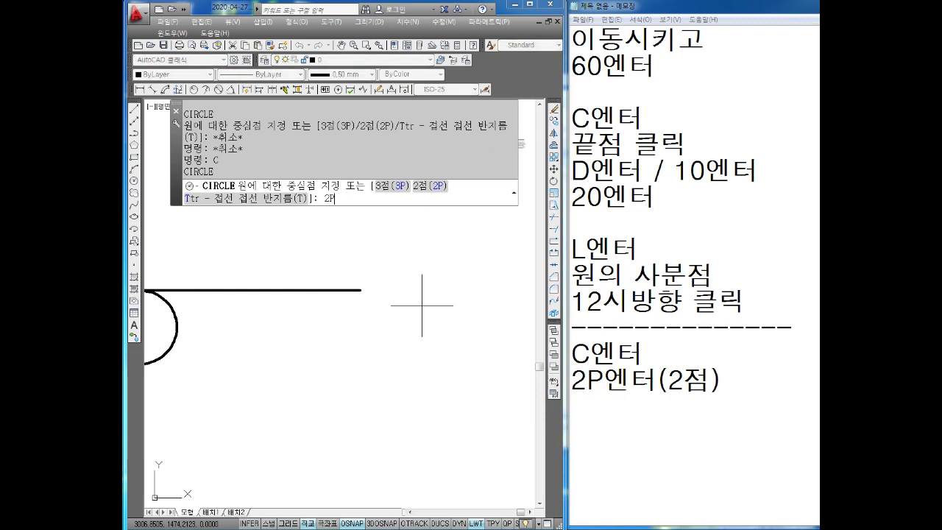
text(2p)
key(Return)
middle_drag(413, 278, 385, 309)
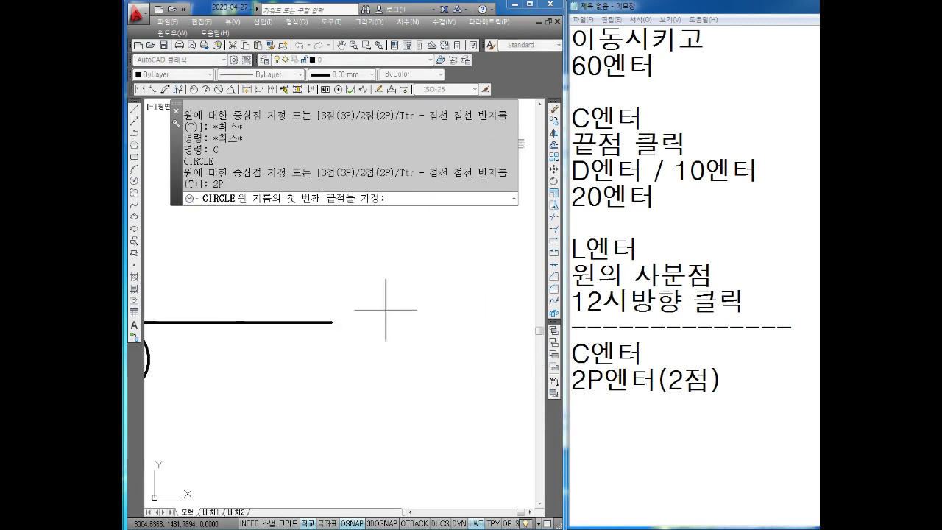
click(343, 248)
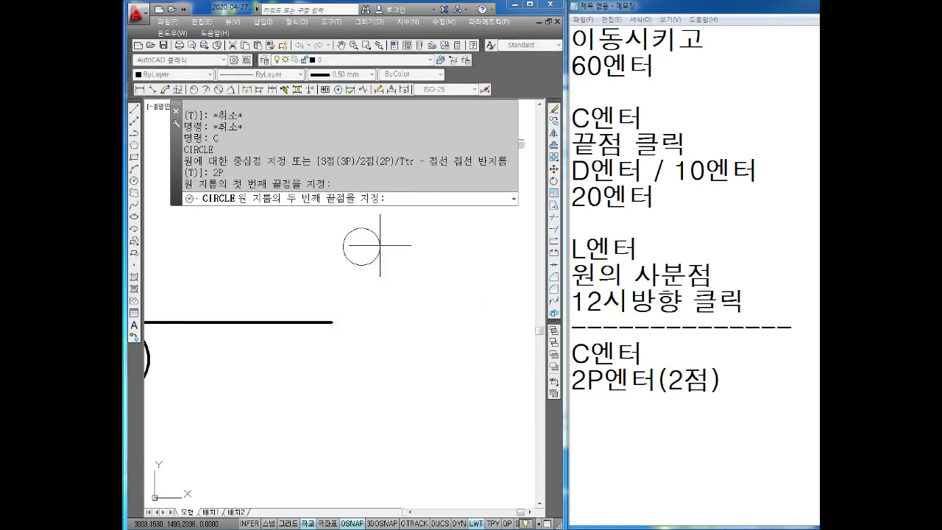
mouse_move(421, 246)
middle_down()
mouse_move(419, 261)
mouse_move(362, 268)
middle_up()
click(435, 257)
key(Escape)
key(Escape)
key(Escape)
text(c)
key(Return)
text(2)
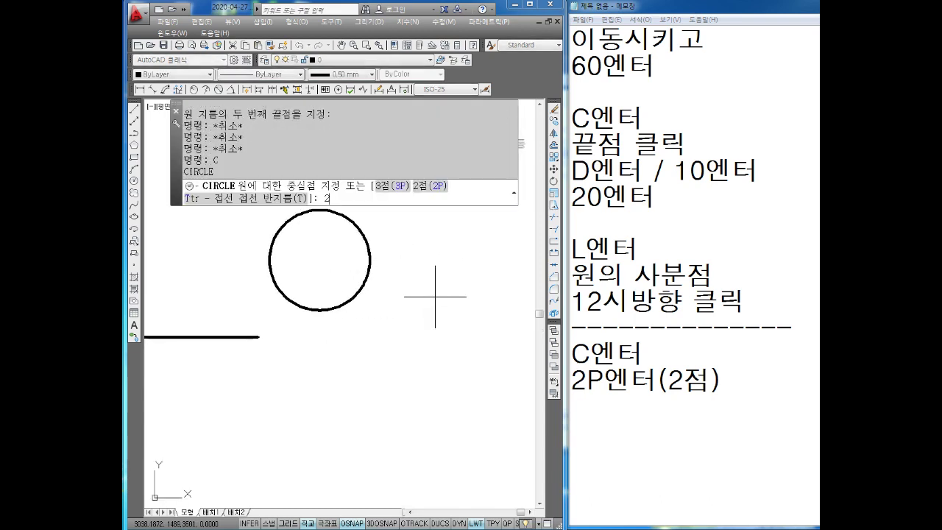
text(p)
key(Return)
middle_drag(429, 322, 334, 336)
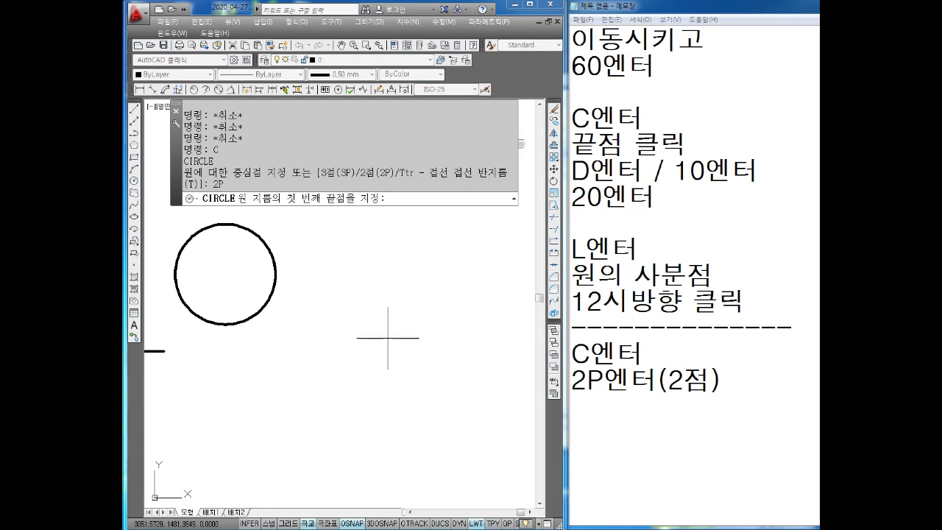
click(349, 290)
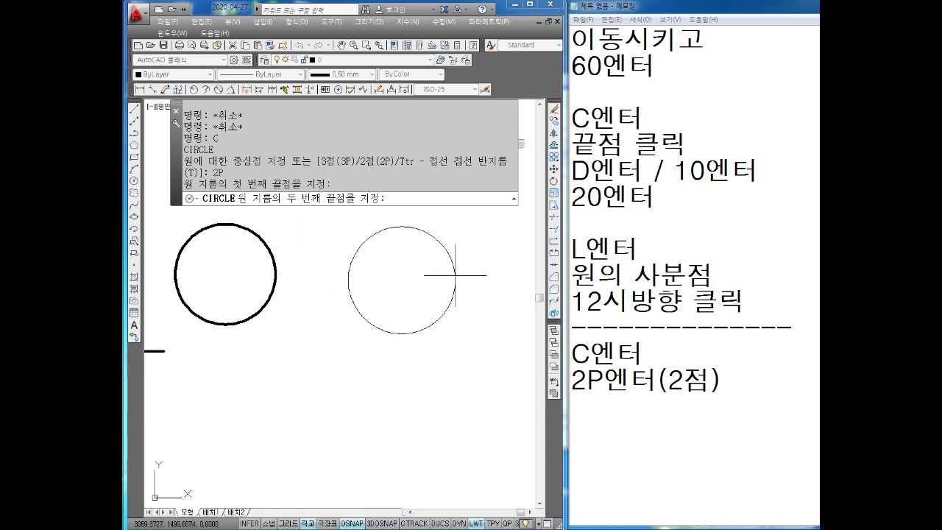
click(454, 274)
scroll(367, 300, down, 2)
key(Escape)
key(Escape)
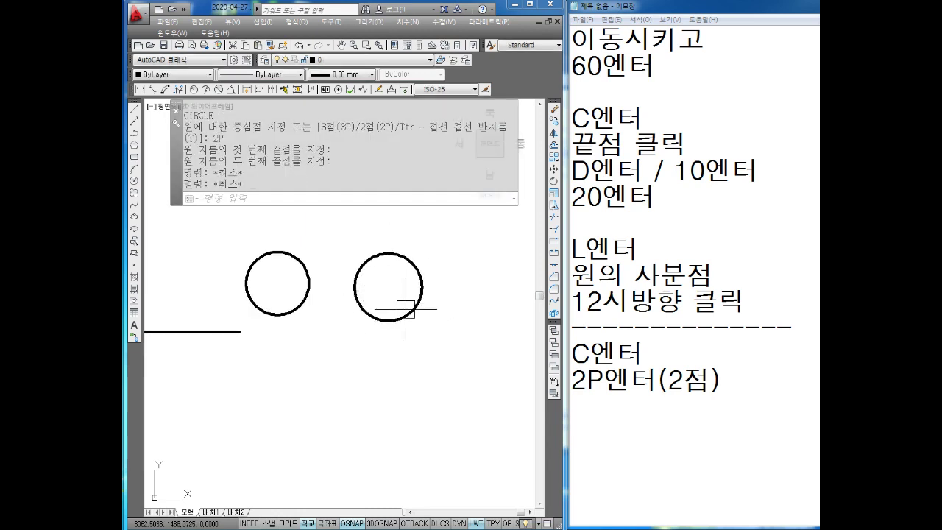
middle_drag(270, 334, 288, 292)
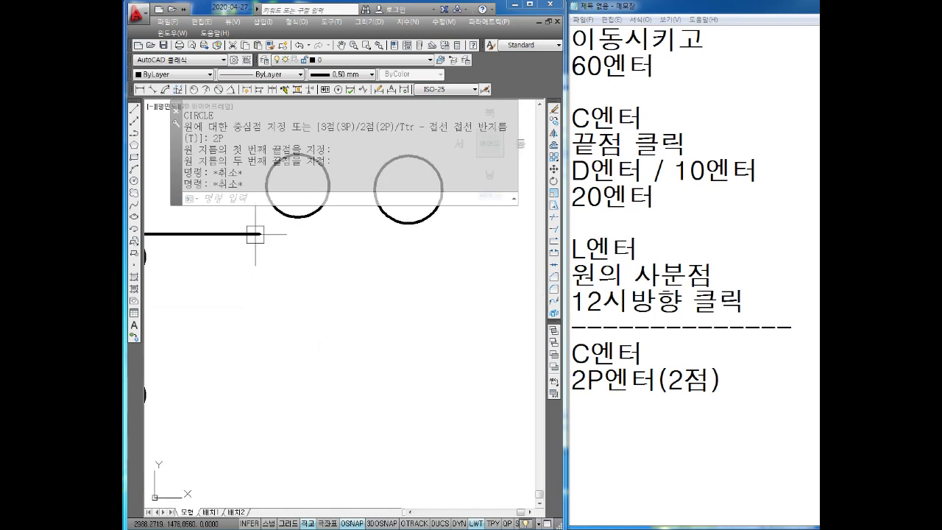
click(452, 225)
click(301, 274)
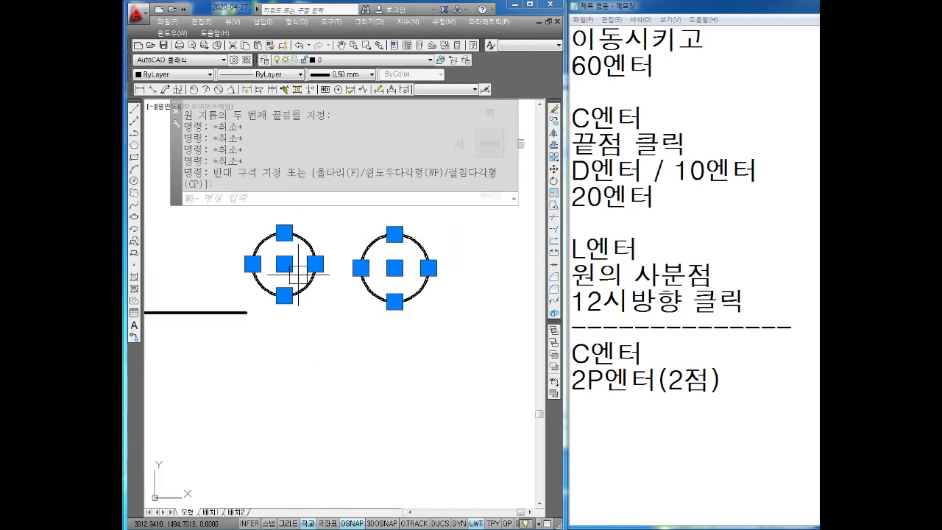
key(Delete)
key(Return)
key(Escape)
key(Escape)
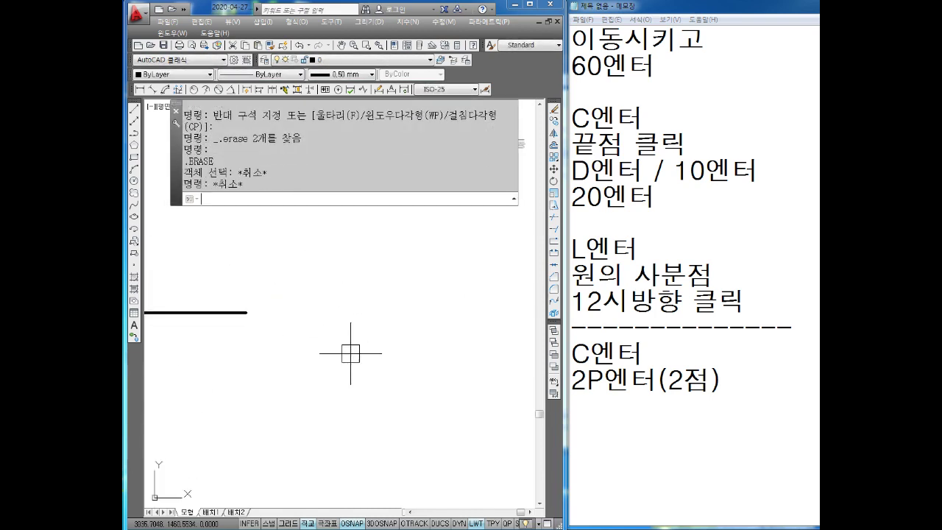
key(Escape)
key(Escape)
key(Escape)
key(Escape)
Step: Add the note '끝점' to the Notepad steps
click(757, 400)
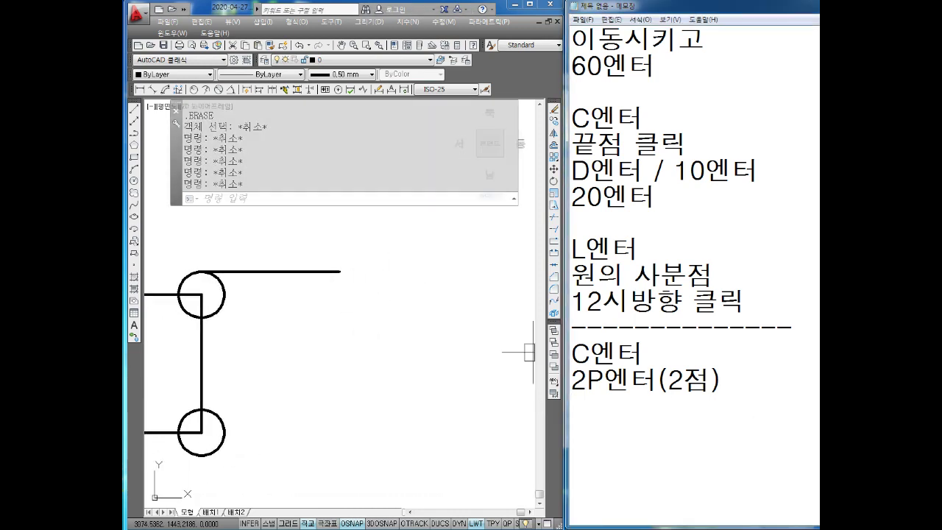
text(끝점)
key(Return)
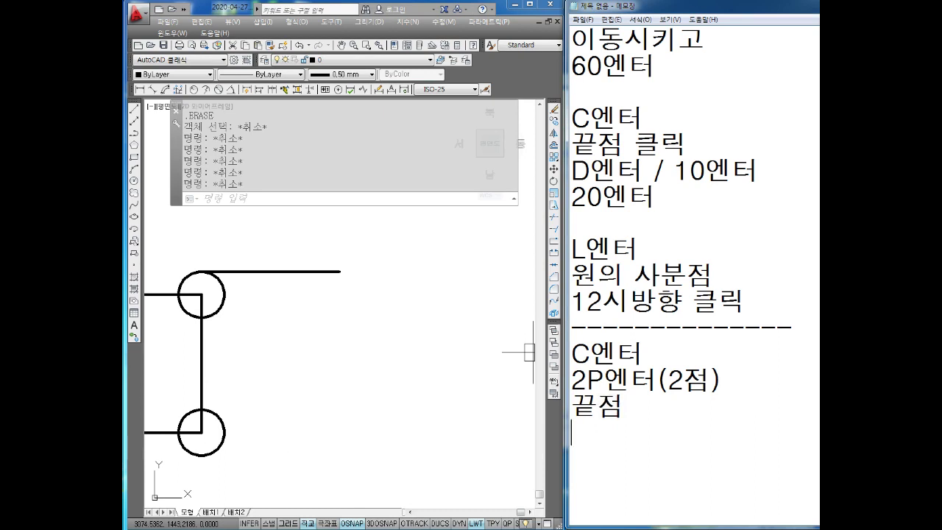
Step: Start a 2P circle with its first point at the top line's right endpoint
click(374, 332)
key(Escape)
key(Escape)
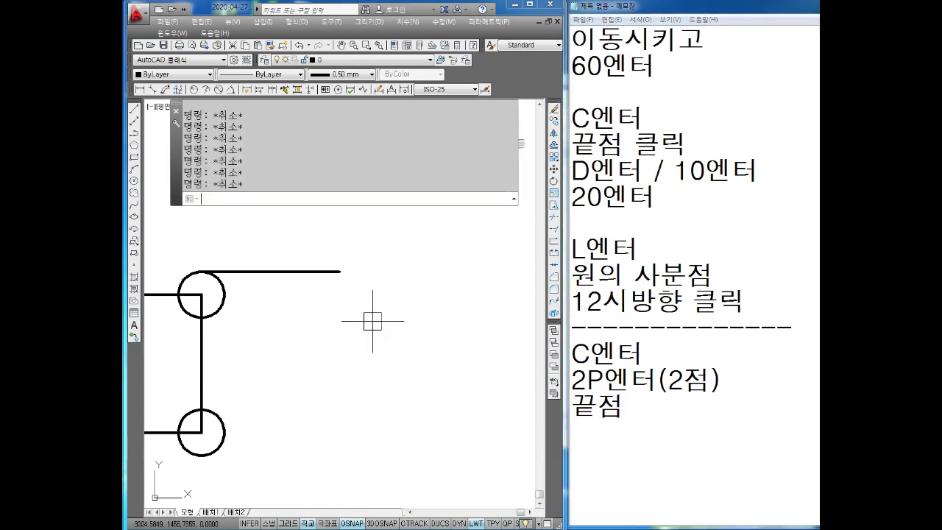
click(350, 198)
text(C)
key(Return)
text(2P)
key(Return)
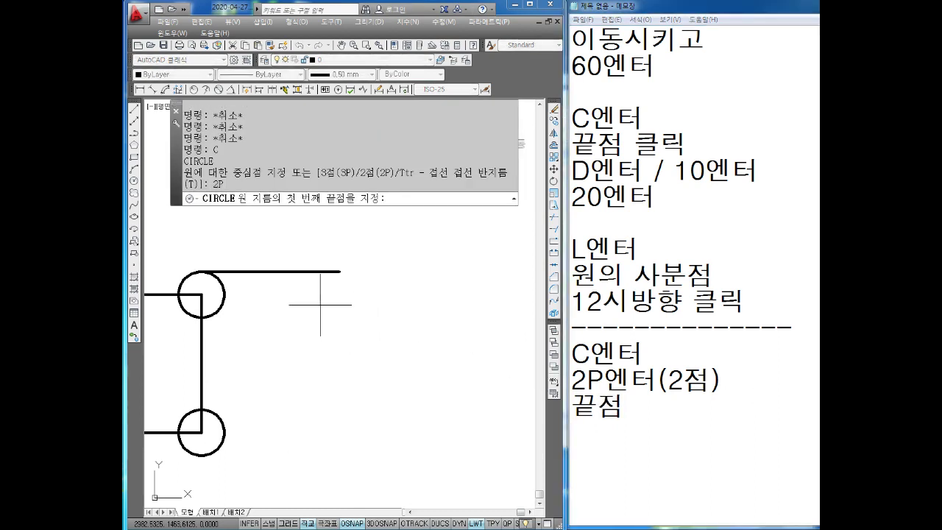
click(339, 272)
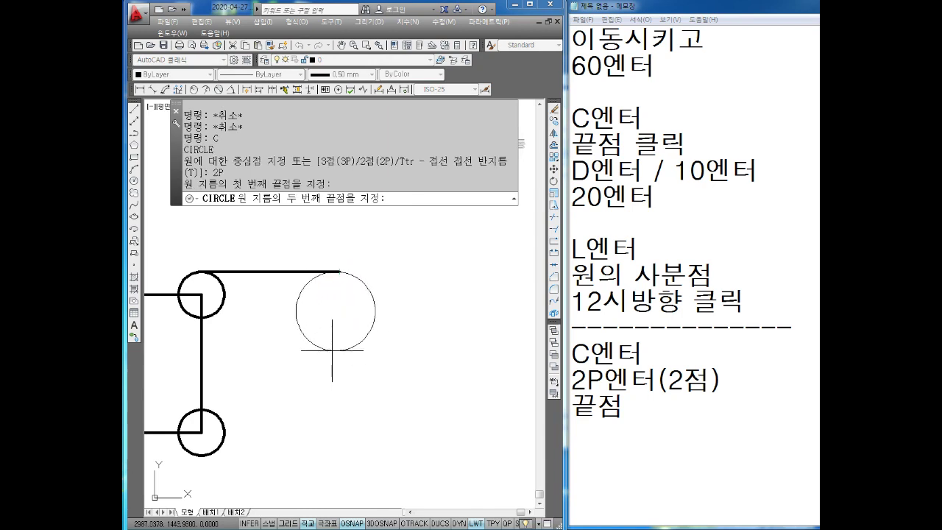
click(587, 435)
text(@0,-20)
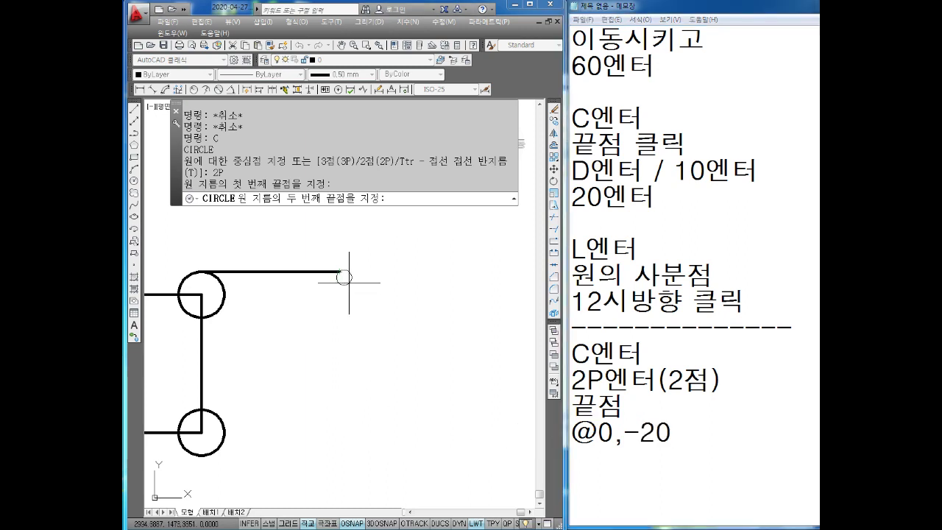
scroll(346, 283, up, 3)
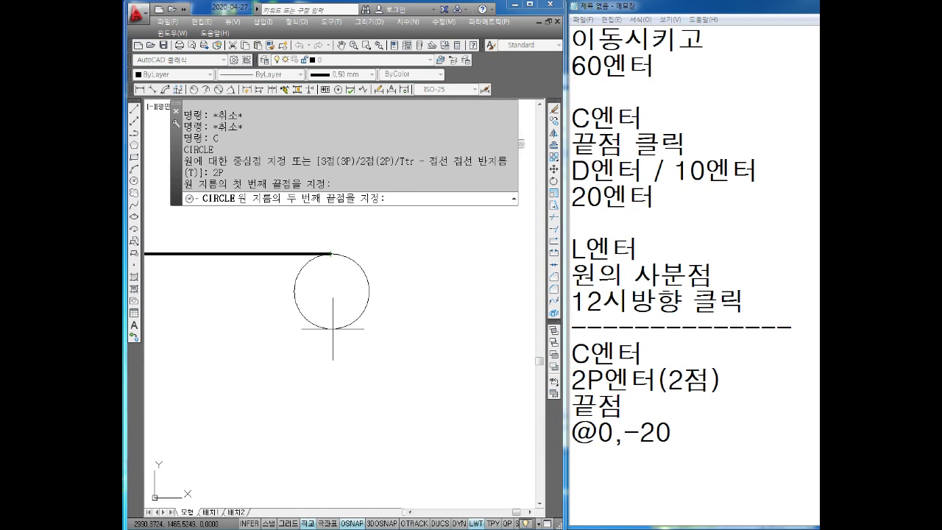
Step: Draw a 20-diameter two-point circle hanging down from the top line's right endpoint
key(Escape)
key(Escape)
key(Escape)
text(c)
key(Return)
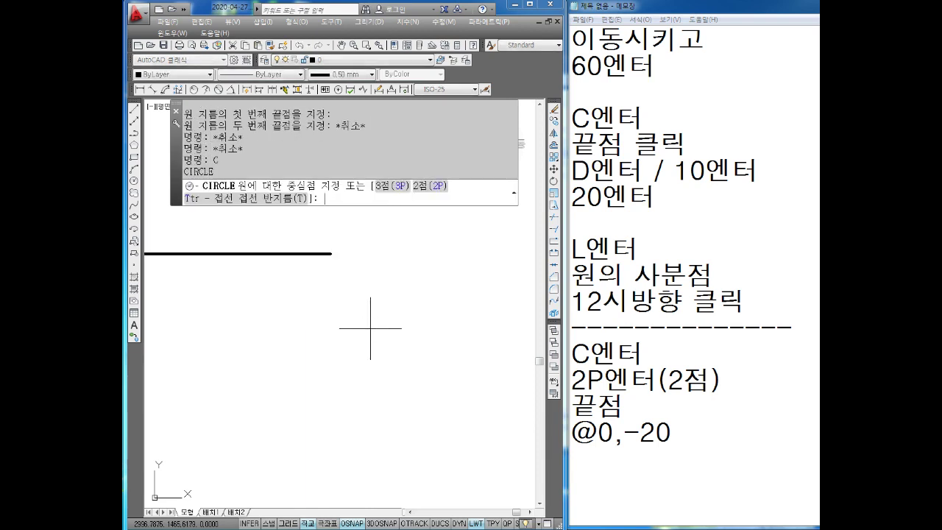
text(2p)
key(Return)
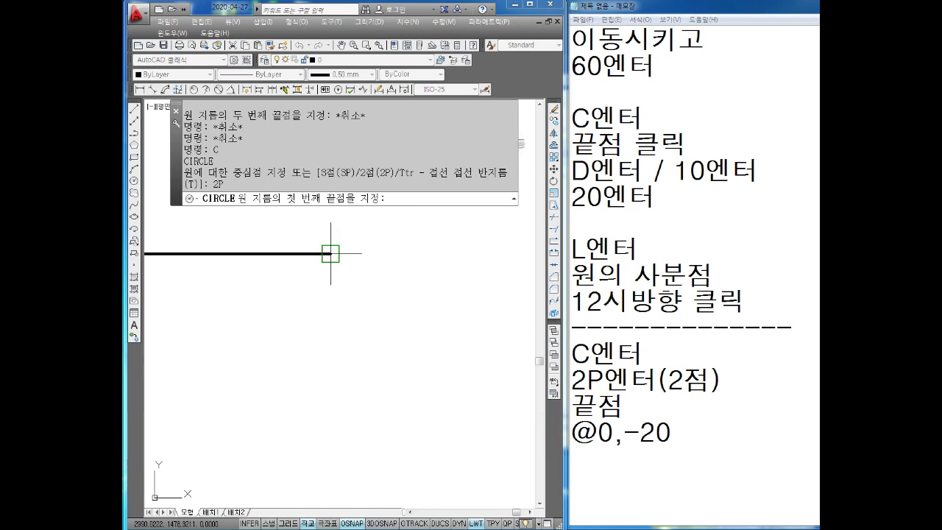
click(332, 254)
text(@0,-20)
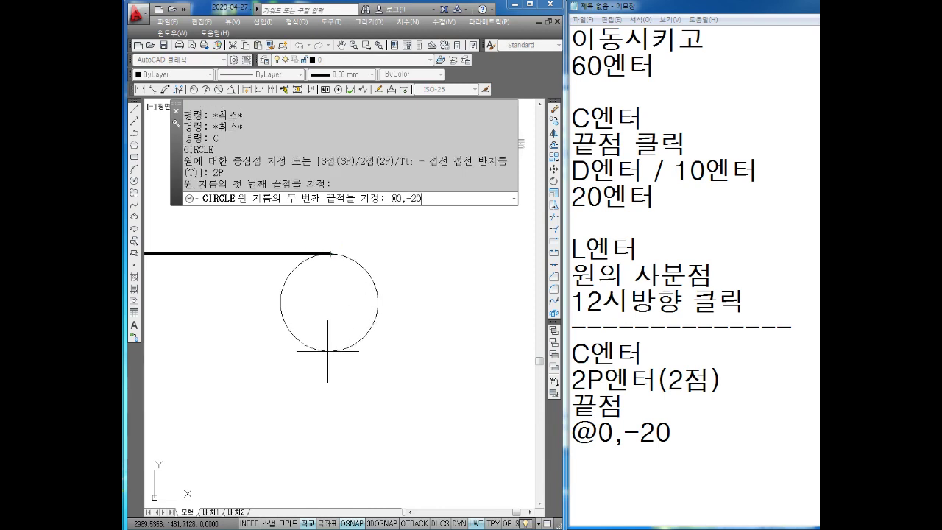
key(Return)
Step: Draw a vertical line joining the circle's top and bottom quadrants
key(Escape)
key(Escape)
key(Escape)
scroll(320, 389, down, 2)
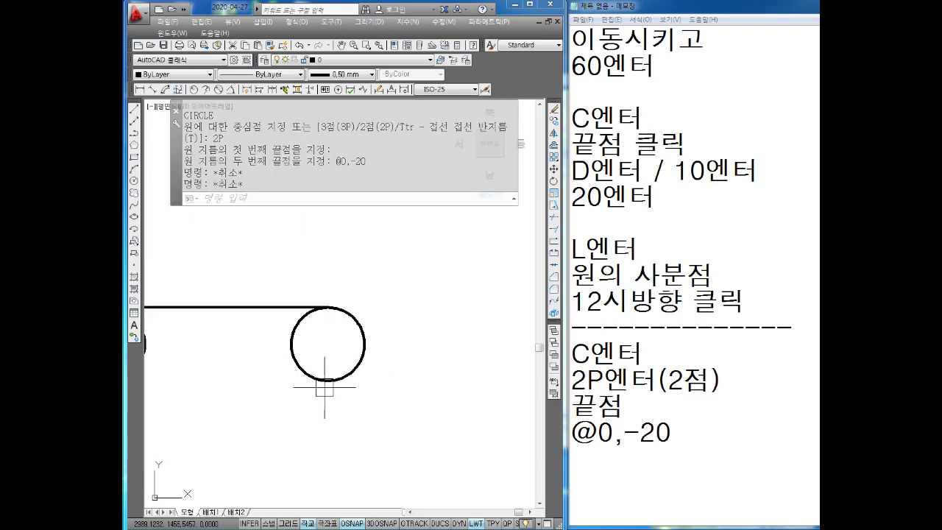
scroll(336, 262, up, 2)
key(Escape)
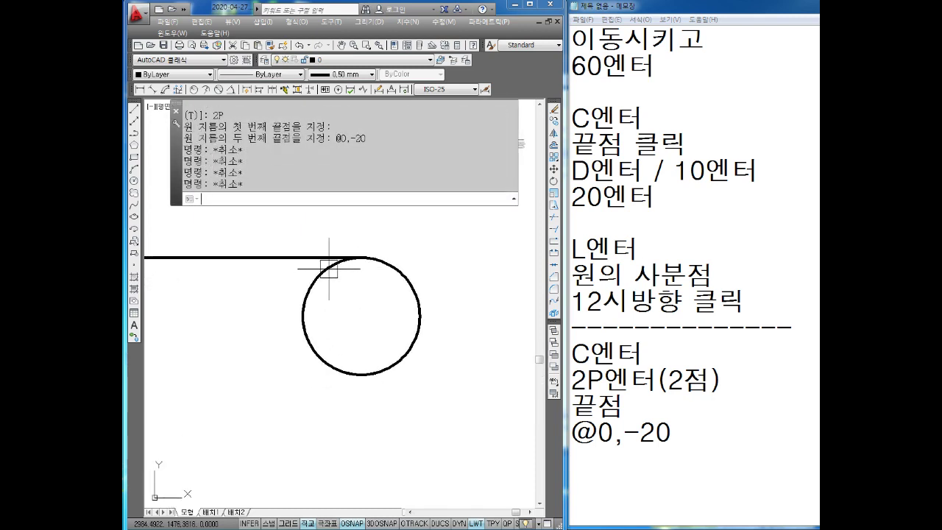
text(L)
key(Return)
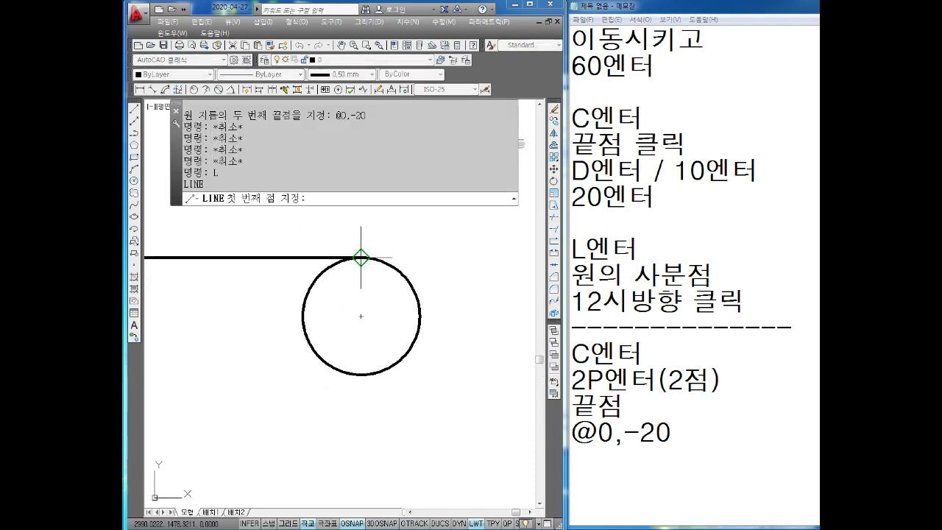
click(360, 257)
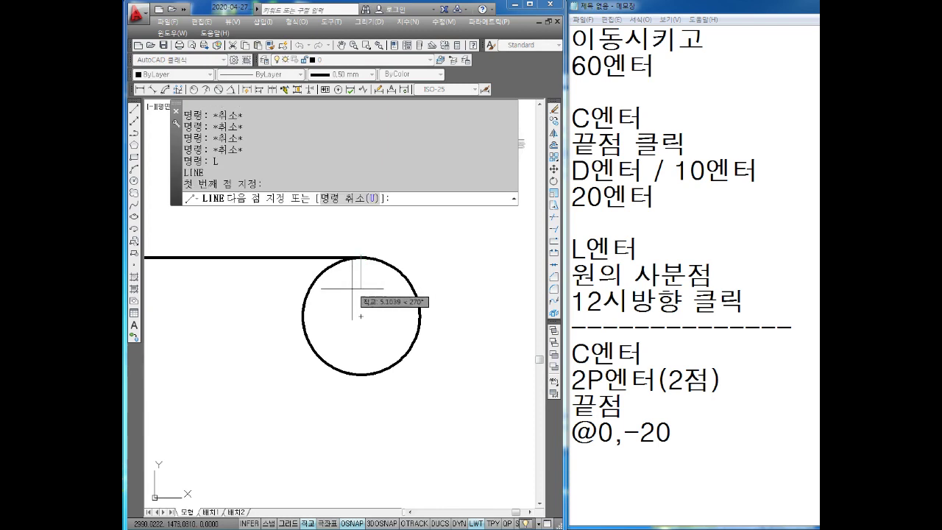
click(360, 374)
key(Escape)
key(Escape)
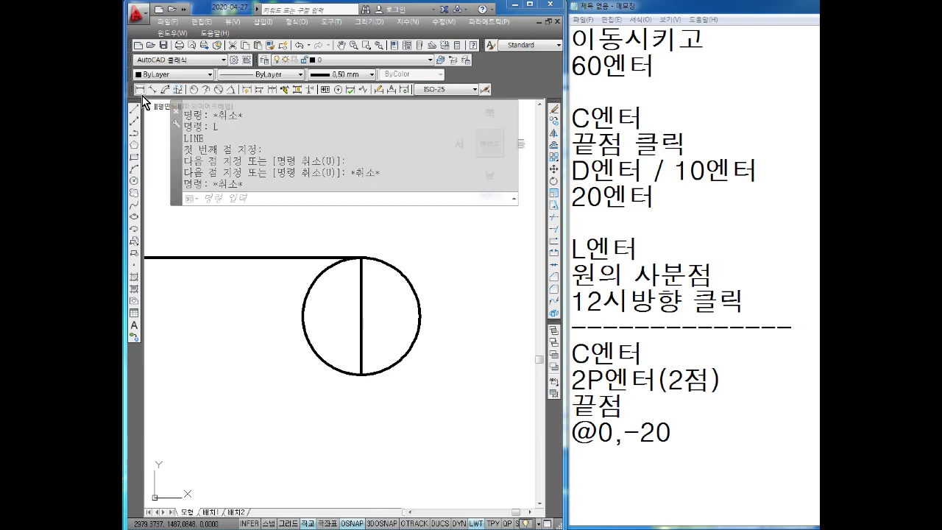
Step: Dimension the circle's height between its top and bottom quadrants as 20, placed to the right
click(137, 89)
click(360, 257)
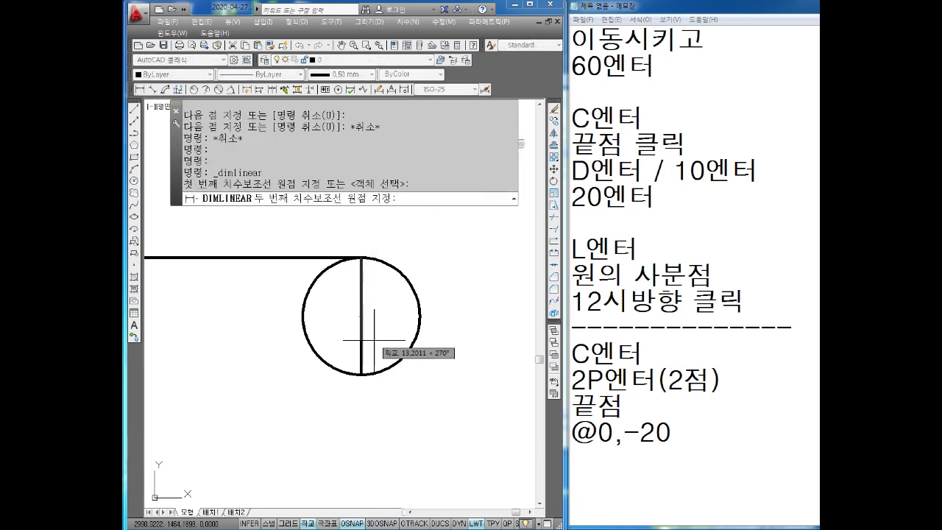
click(361, 374)
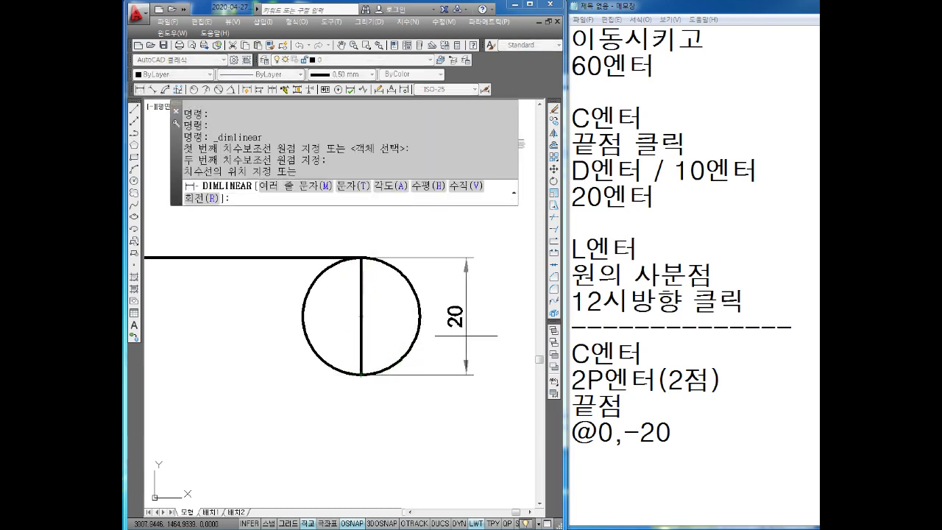
click(472, 337)
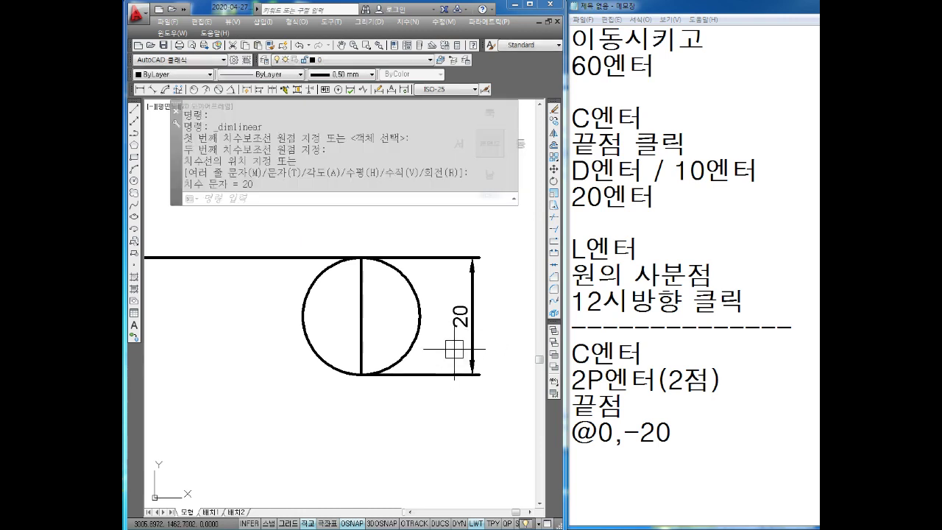
key(Escape)
key(Escape)
scroll(442, 353, down, 2)
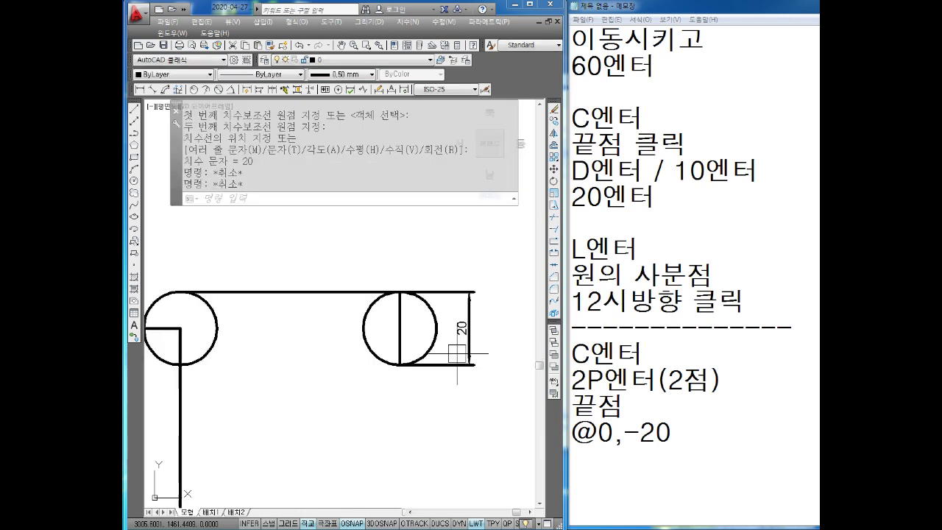
key(Escape)
key(Escape)
key(Escape)
key(Escape)
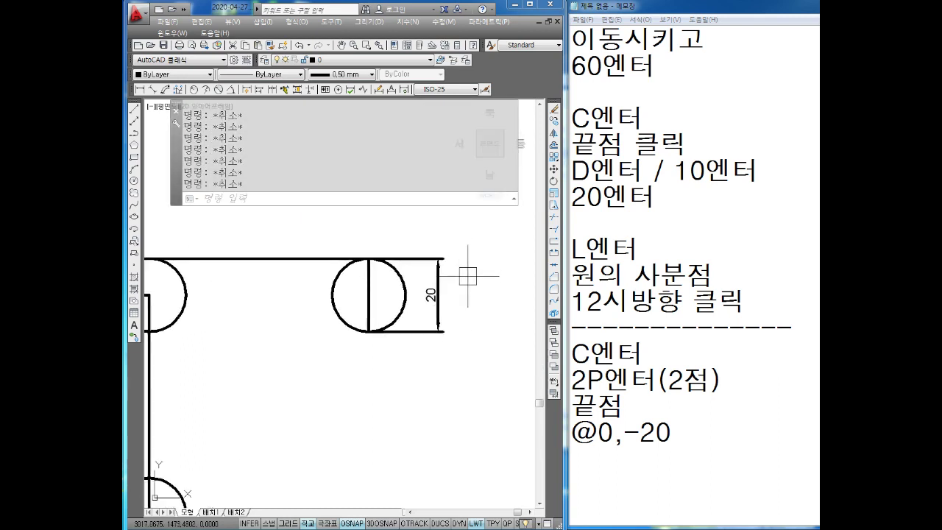
click(468, 248)
Step: Erase the 20 dimension and the vertical line inside the circle
click(424, 350)
key(Delete)
drag(390, 273, 345, 338)
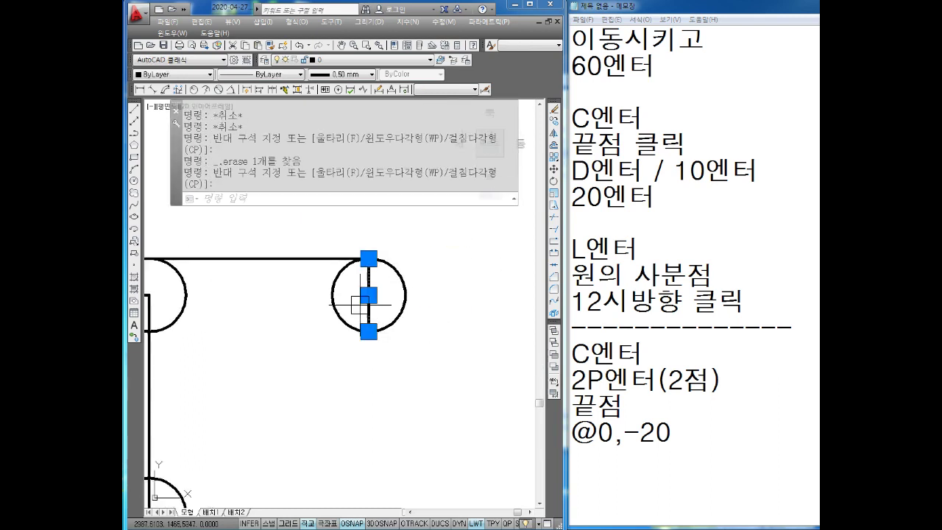
drag(625, 432, 668, 433)
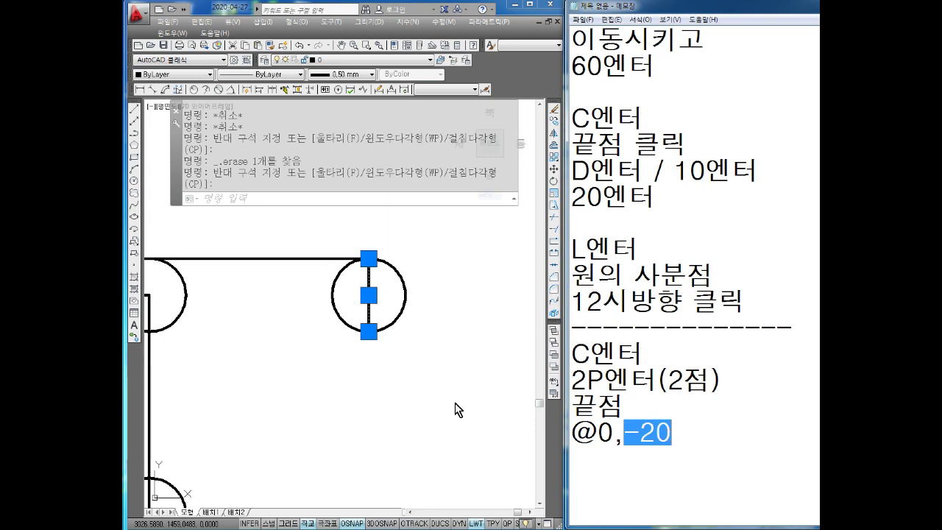
click(382, 293)
key(Escape)
click(398, 275)
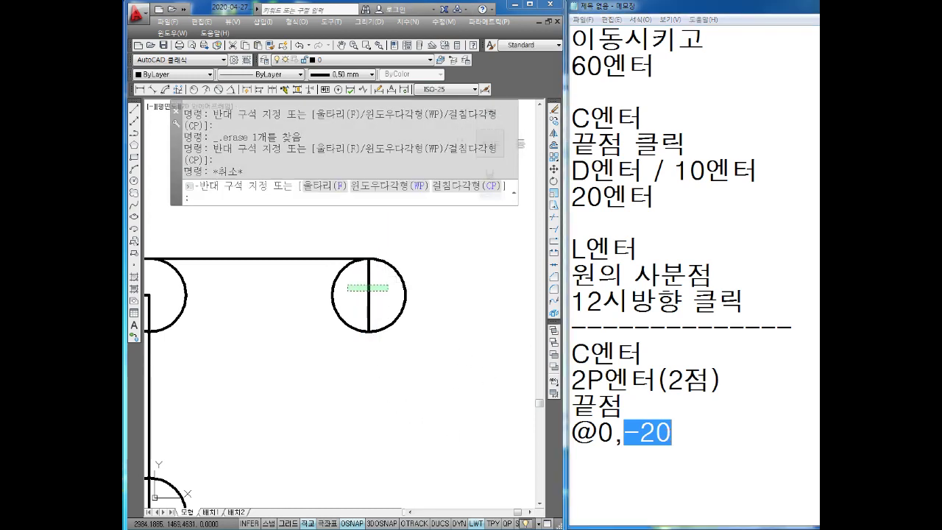
click(346, 285)
key(Delete)
Step: Add the note '사분점 클릭' and start the CIRCLE command again
click(716, 447)
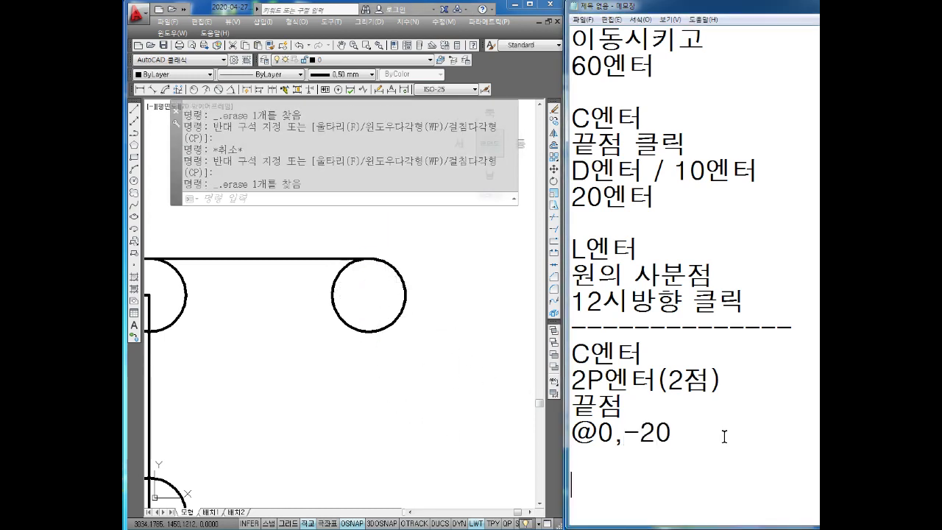
text(ㄴ엔)
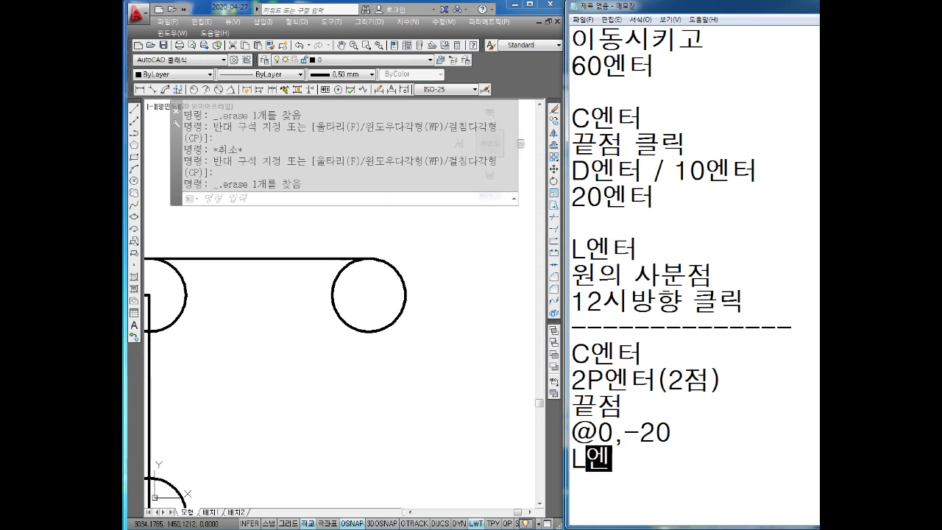
text(터)
key(Home)
key(Return)
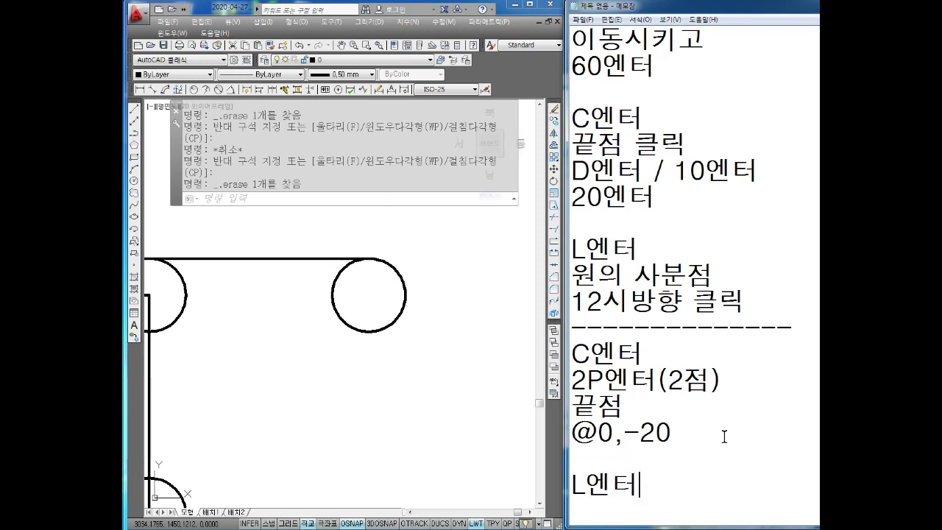
text(사분점 클)
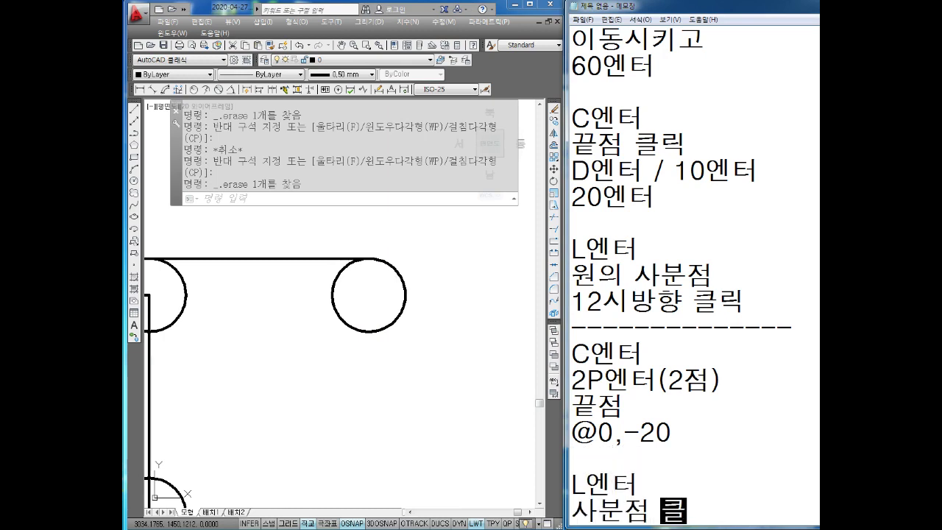
text(릭)
key(Return)
key(Return)
key(Return)
click(404, 327)
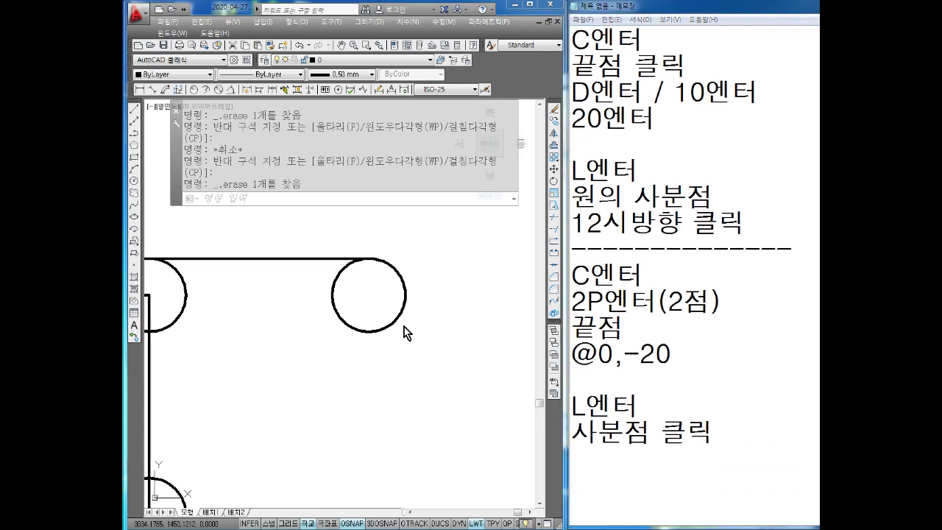
key(Escape)
key(Escape)
key(Escape)
text(c)
key(Return)
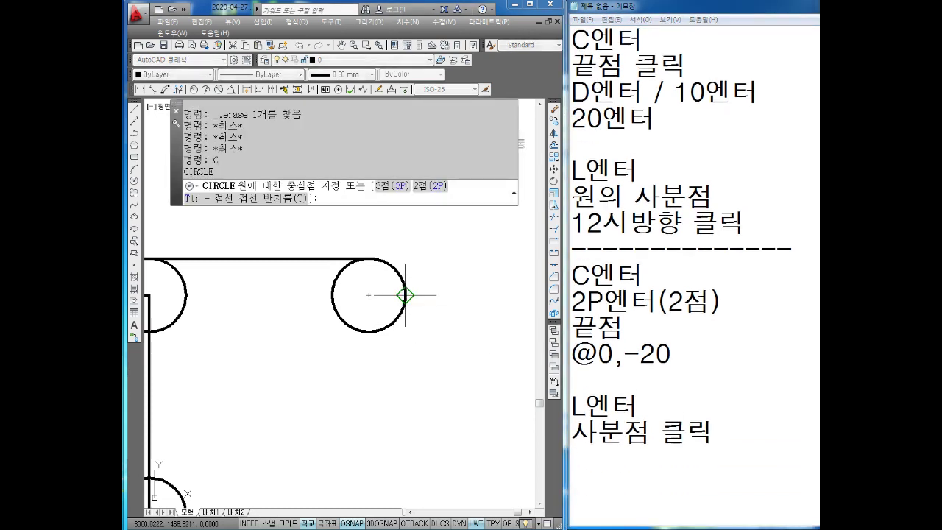
Step: Add the note '0도방향 사분점 클릭' to the Notepad steps
click(612, 466)
text(O도)
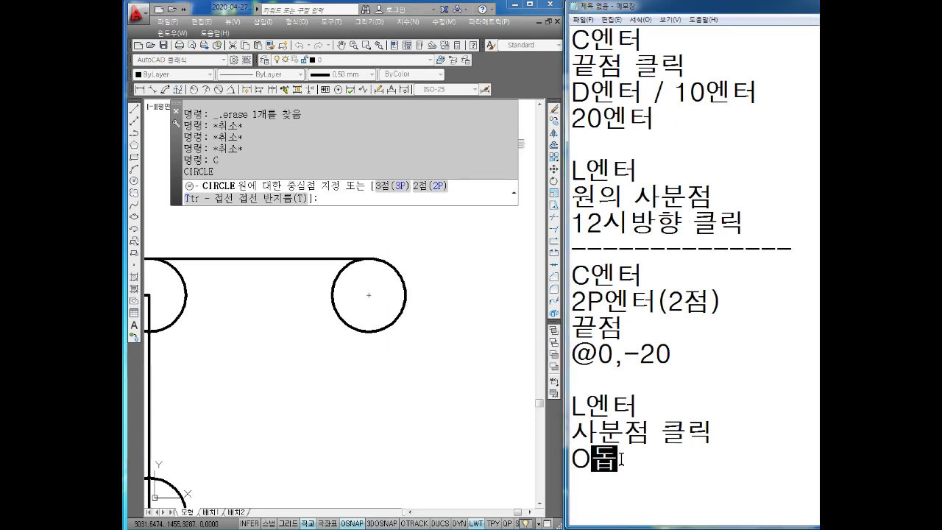
text(방향)
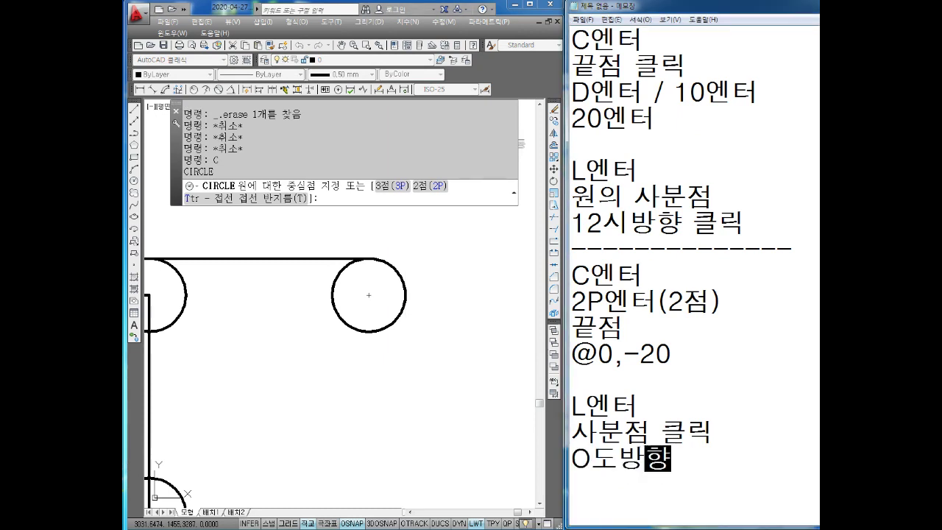
text( 사분점 클)
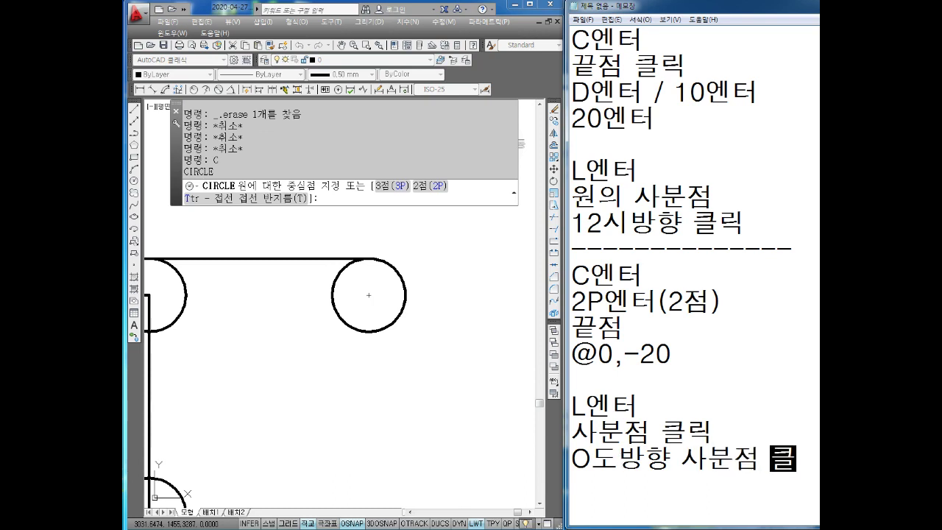
text(릭)
key(Return)
Step: Draw a 60-unit vertical line down from the circle's right quadrant
click(411, 354)
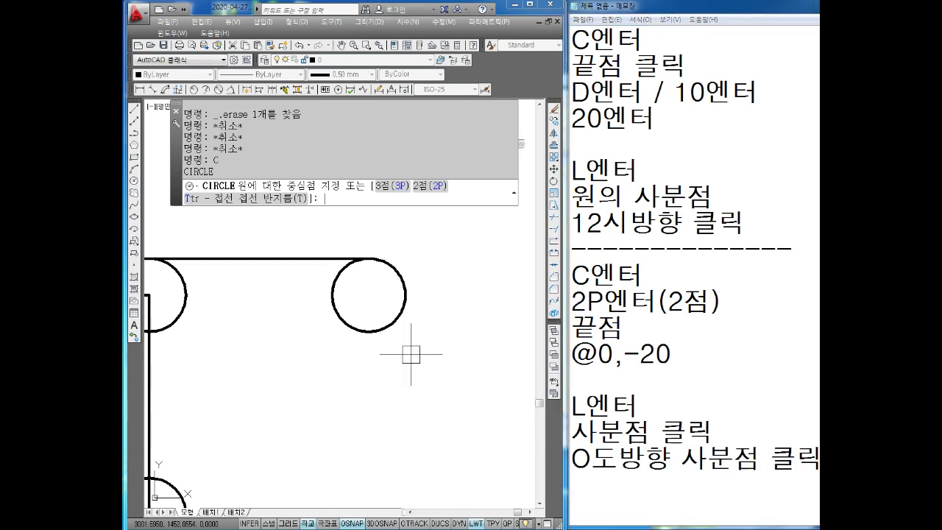
key(Escape)
key(Escape)
key(Escape)
key(Return)
text(L)
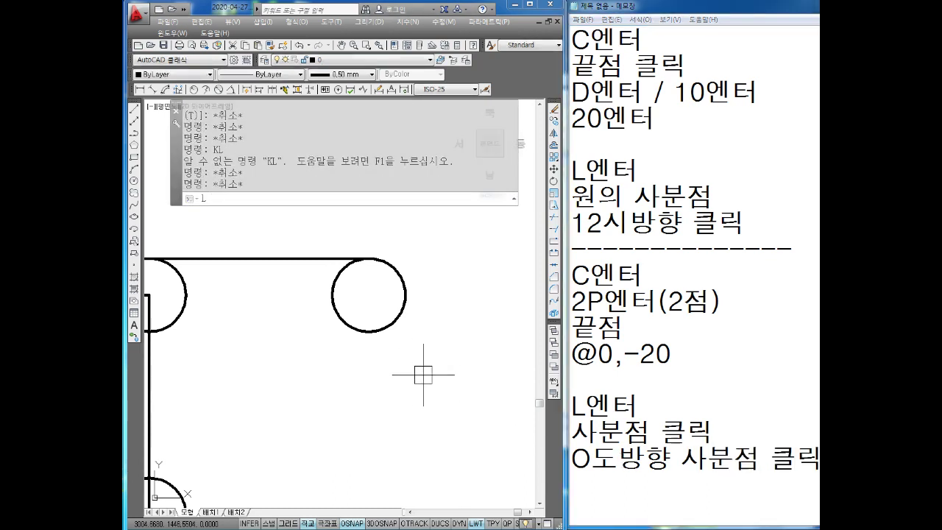
key(Return)
click(405, 295)
middle_drag(414, 470, 416, 393)
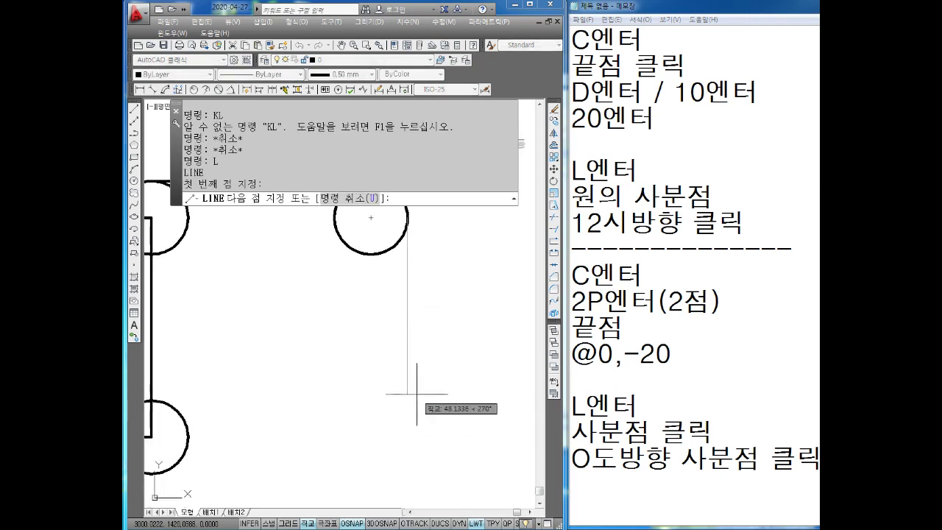
text(60)
key(Return)
key(Escape)
key(Escape)
scroll(417, 393, down, 2)
scroll(241, 287, down, 2)
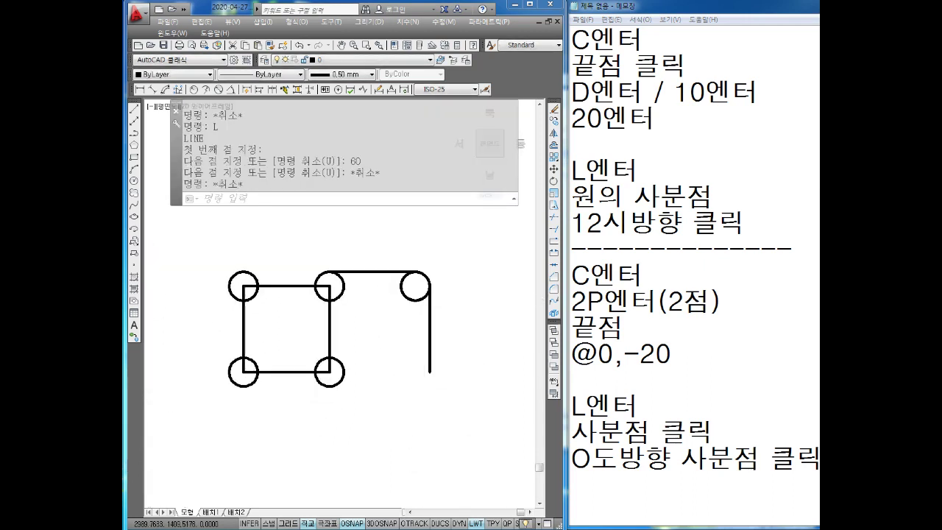
scroll(418, 382, up, 2)
scroll(417, 382, up, 1)
scroll(431, 378, up, 2)
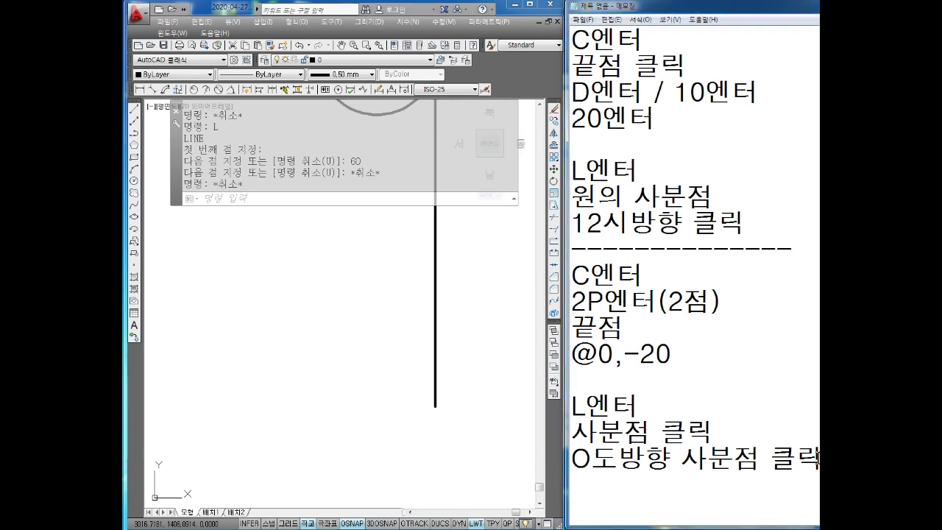
Step: Write the note lines 'C엔터', '2P엔터' and '끝점' in Notepad
key(Return)
key(Return)
key(Return)
text(C)
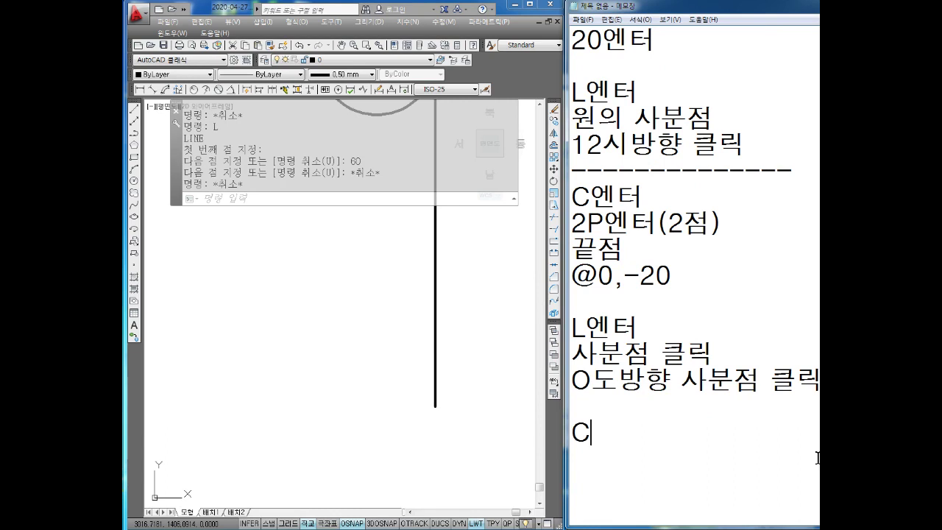
text(엔터)
key(Return)
text(2P)
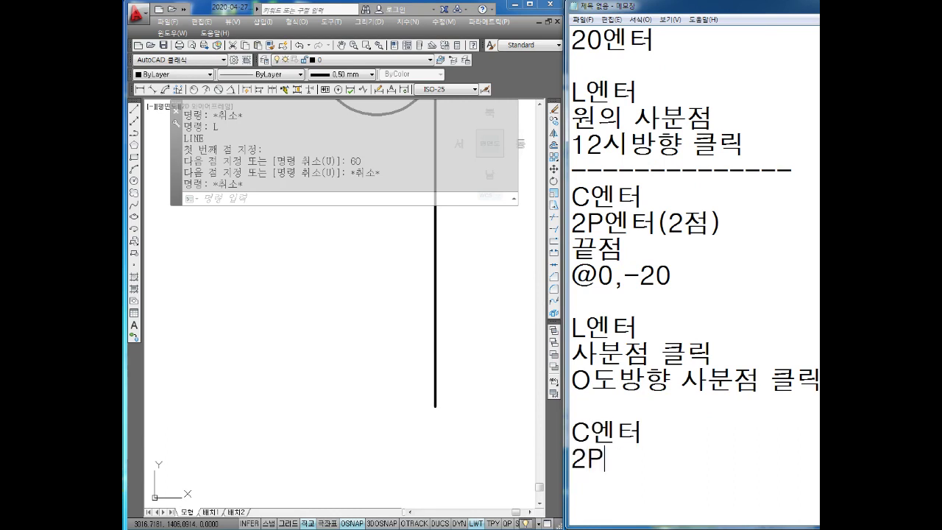
text(엔터)
key(Return)
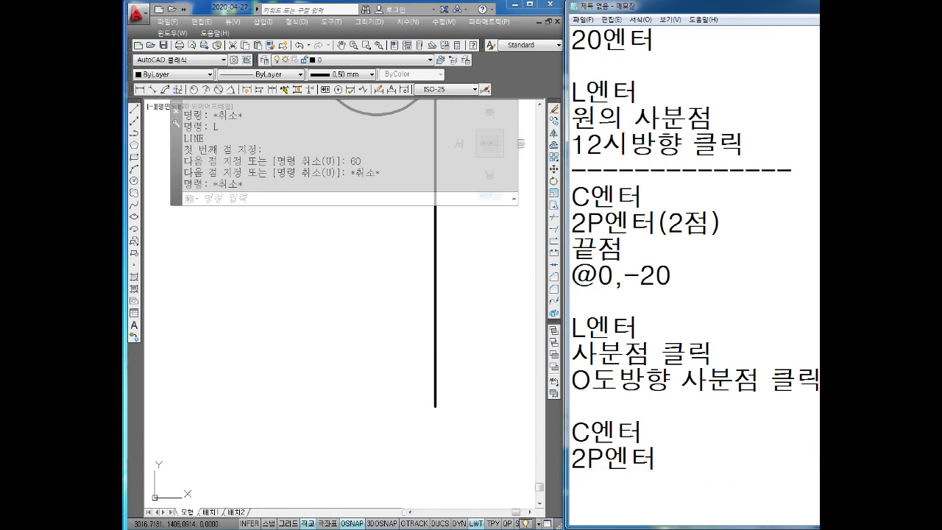
text(끝점)
key(Return)
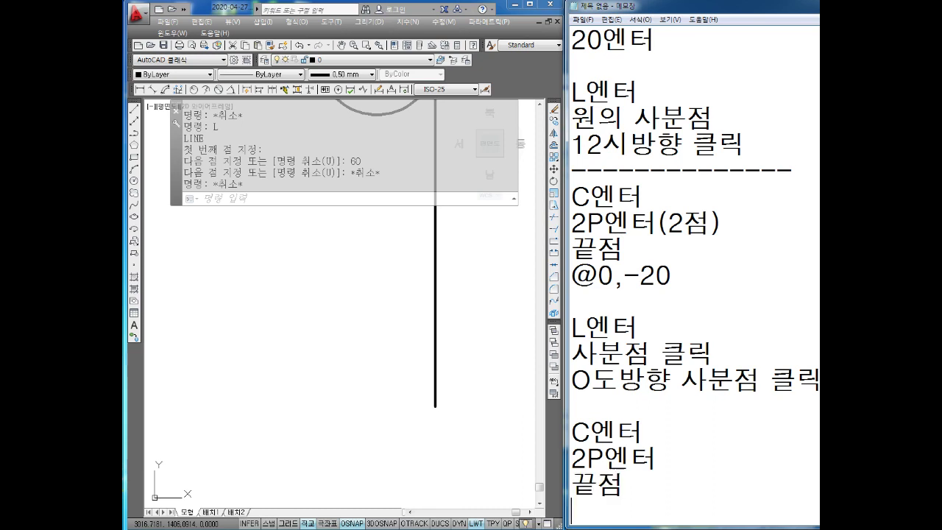
Step: Draw a left-pointing arrow beside the vertical line's lower part, with ortho off for the head
click(347, 357)
key(Escape)
key(Escape)
text(L)
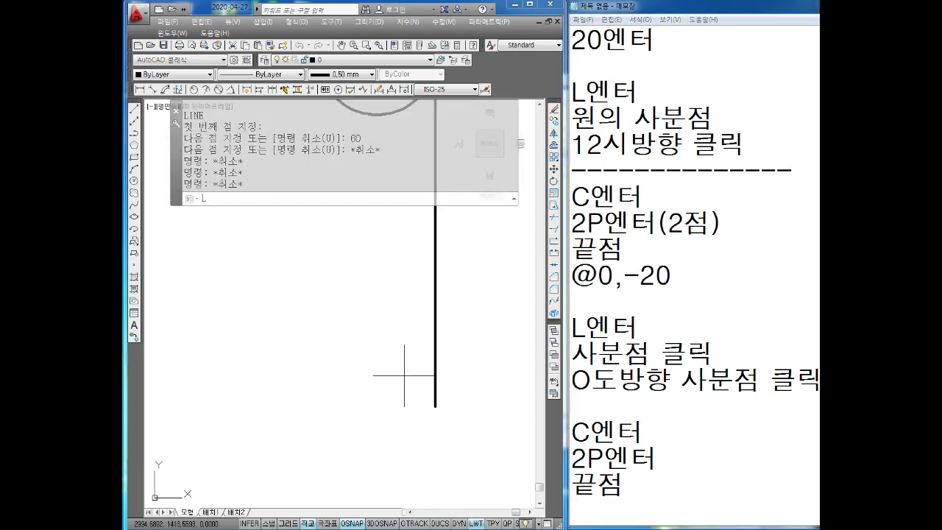
text(l)
key(Return)
click(405, 359)
click(304, 358)
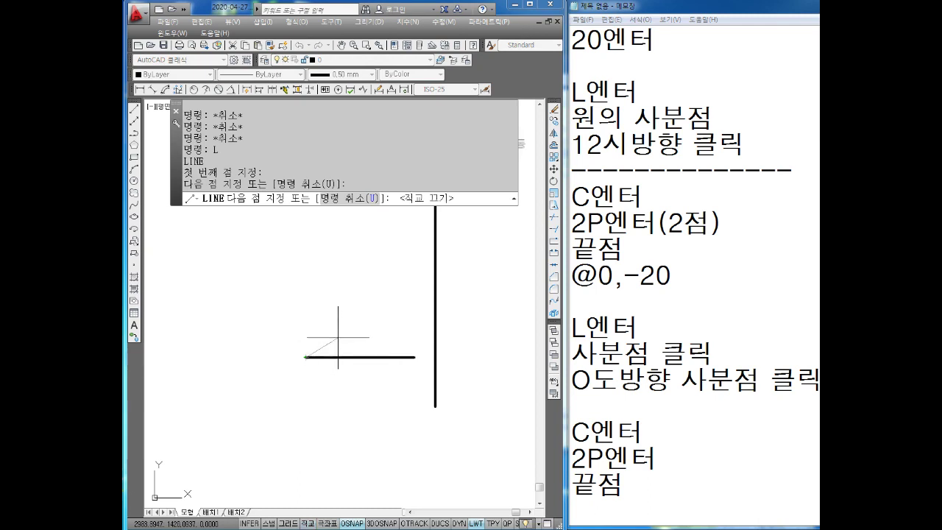
key(F8)
click(332, 381)
click(305, 358)
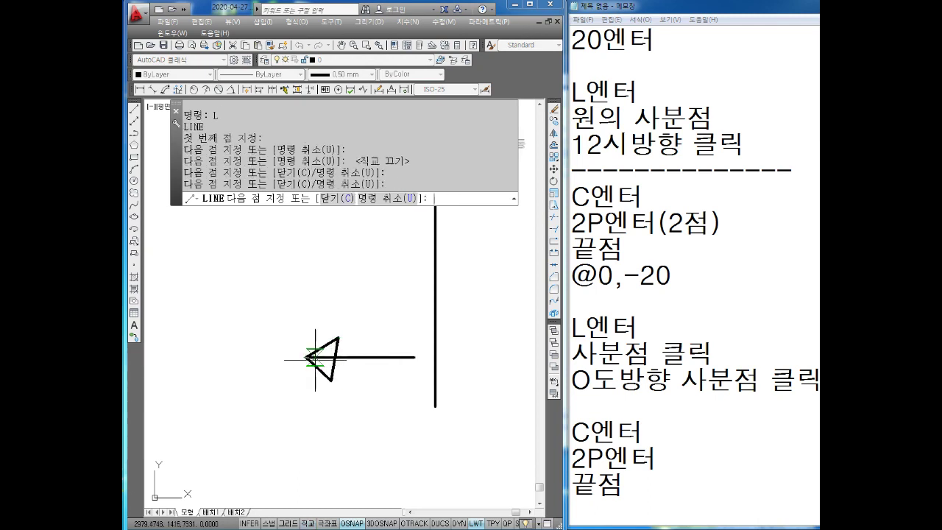
key(Escape)
key(Escape)
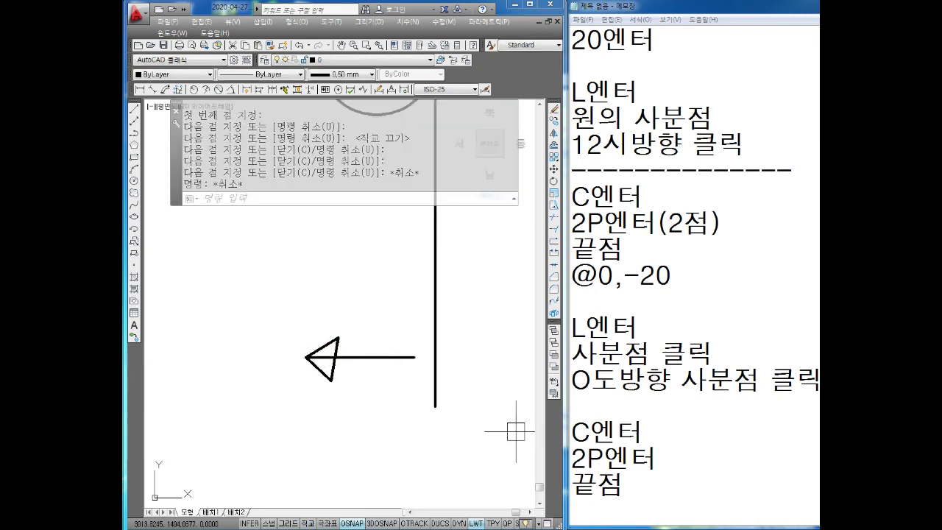
Step: Add the note '@-20,0' to the Notepad steps
click(637, 489)
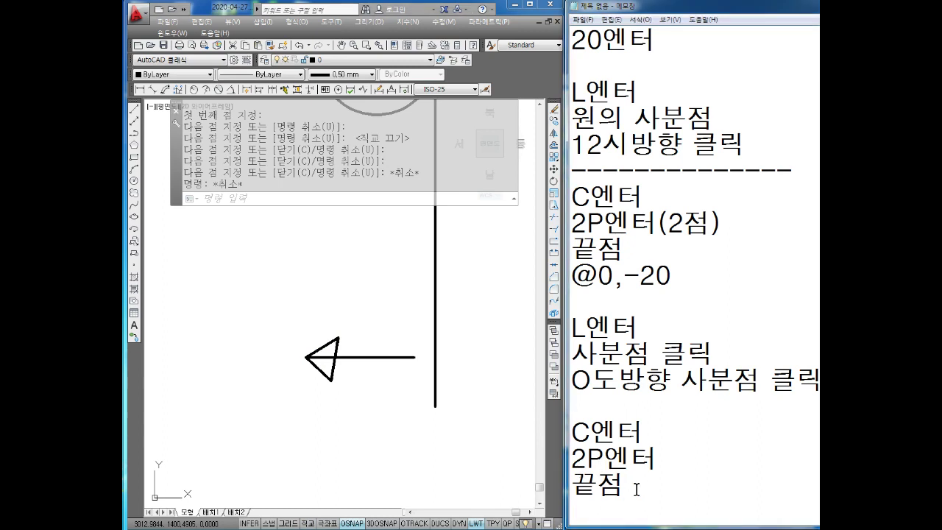
text(@-20)
text(,0)
key(Return)
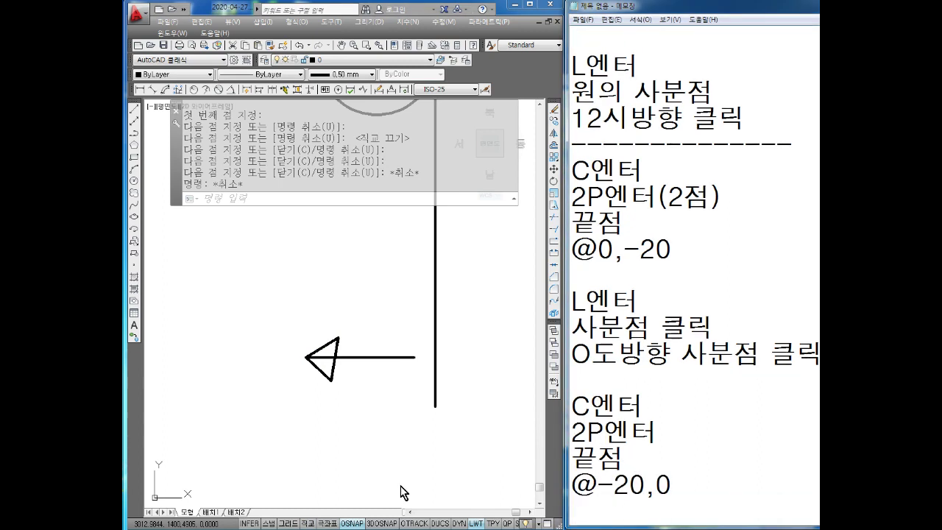
Step: Window-select and erase the helper arrow
key(Escape)
key(Escape)
drag(423, 331, 280, 400)
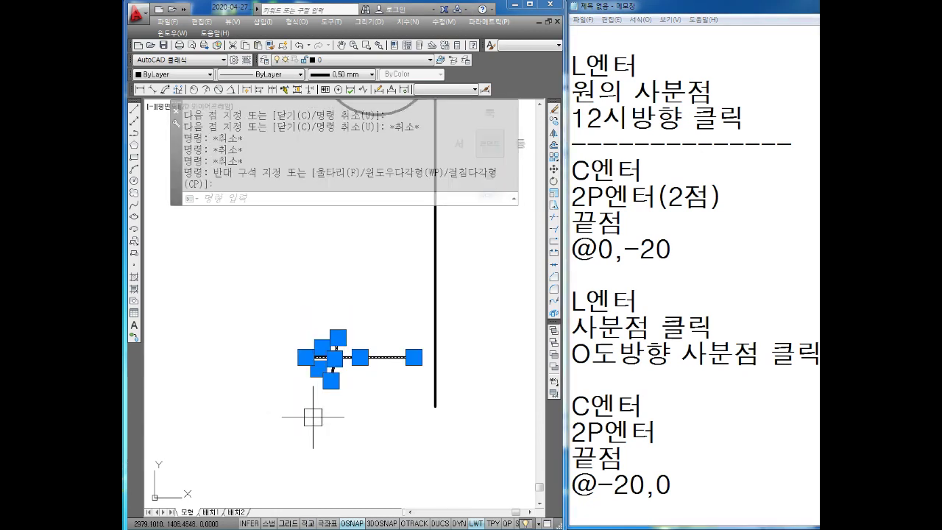
key(Delete)
Step: Draw a 20-diameter two-point circle leftward from the vertical line's lower endpoint
key(Escape)
key(Escape)
key(Escape)
text(ㄴ)
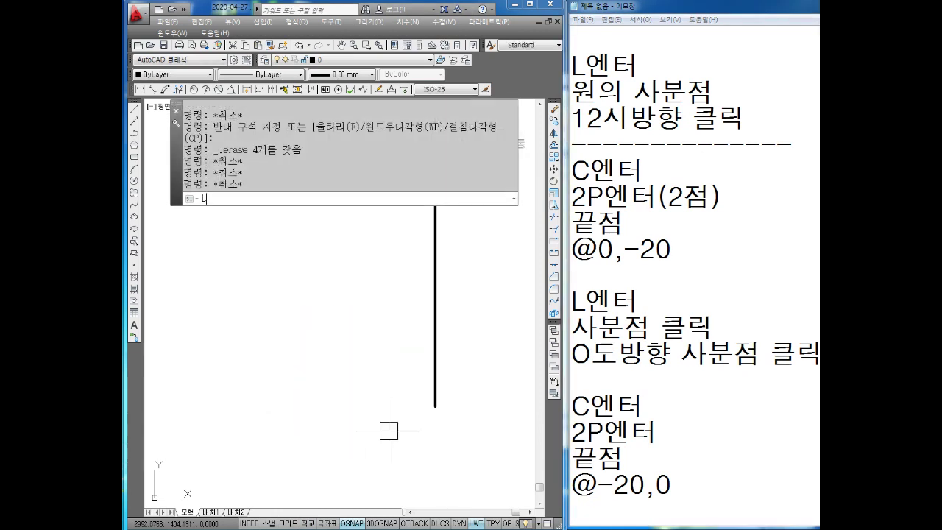
key(Escape)
key(Escape)
text(c)
key(Return)
text(2)
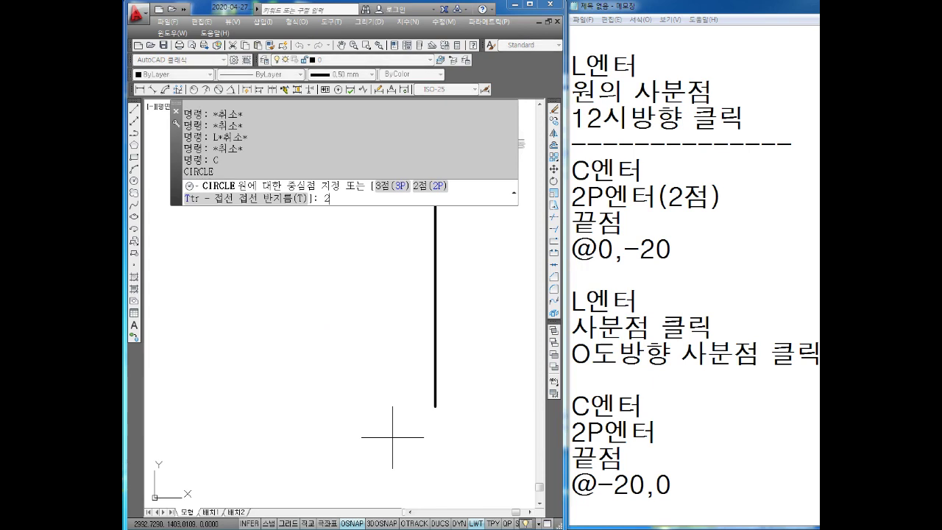
text(p)
key(Return)
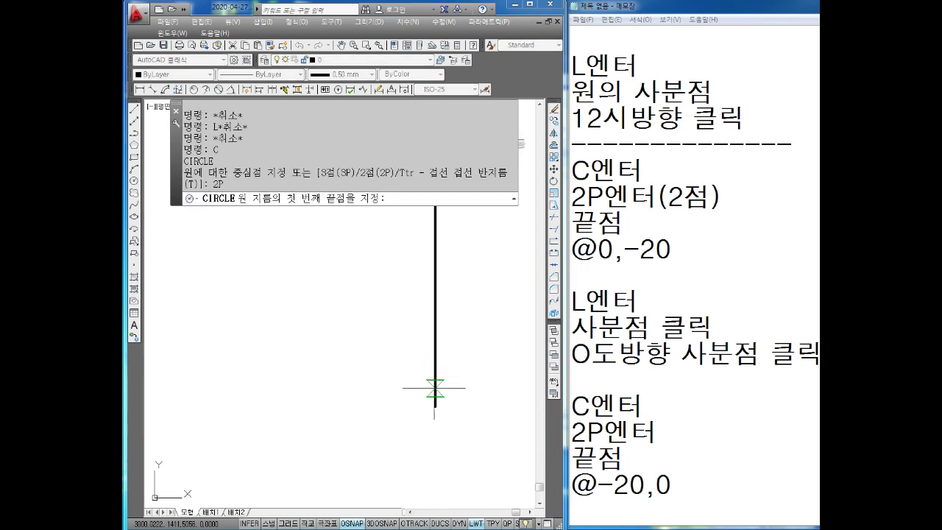
click(435, 405)
text(@-20,0)
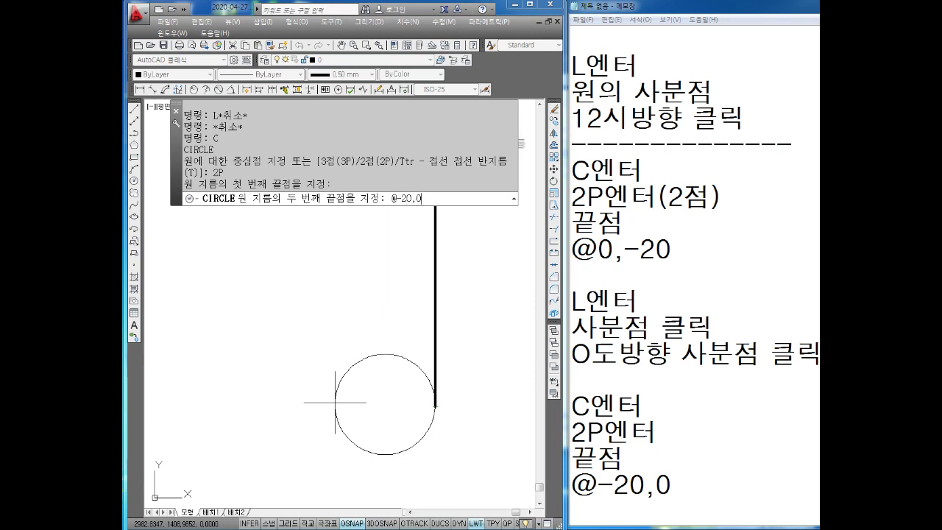
key(Return)
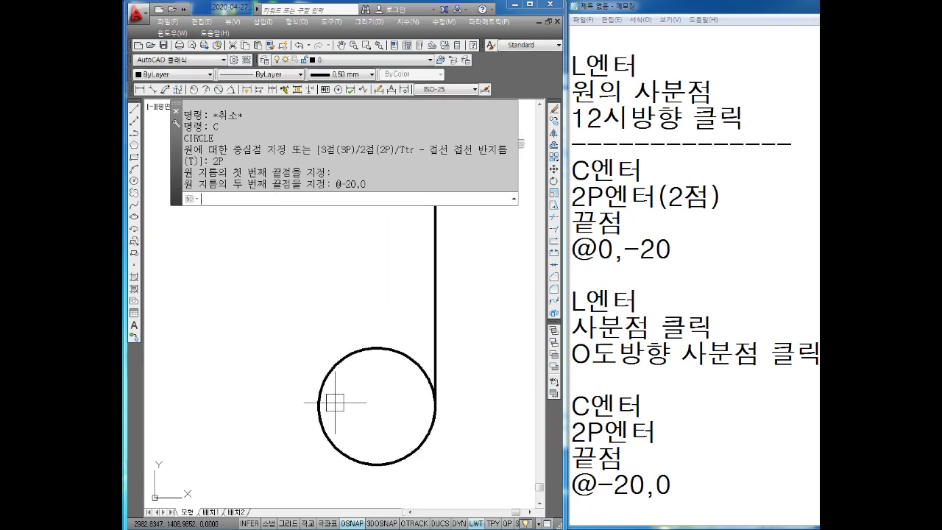
scroll(316, 393, down, 5)
scroll(321, 350, up, 3)
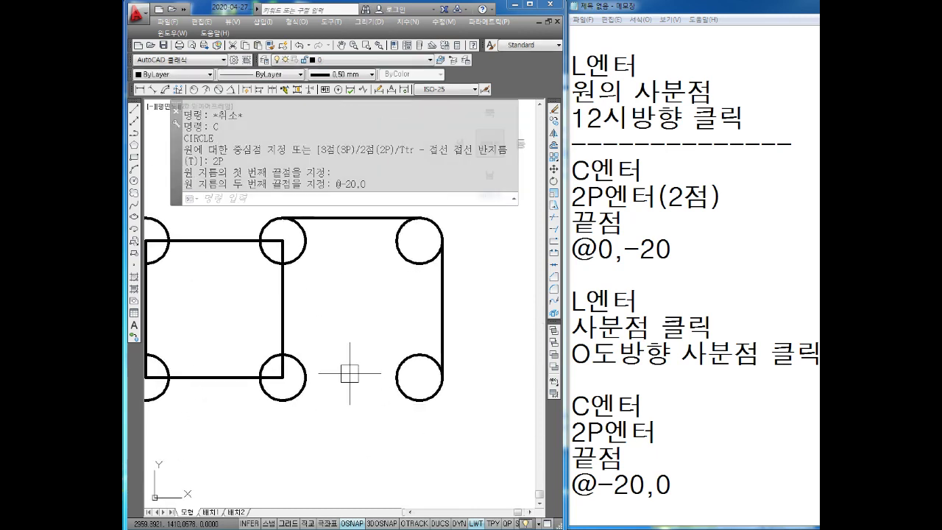
key(Escape)
key(Escape)
key(Escape)
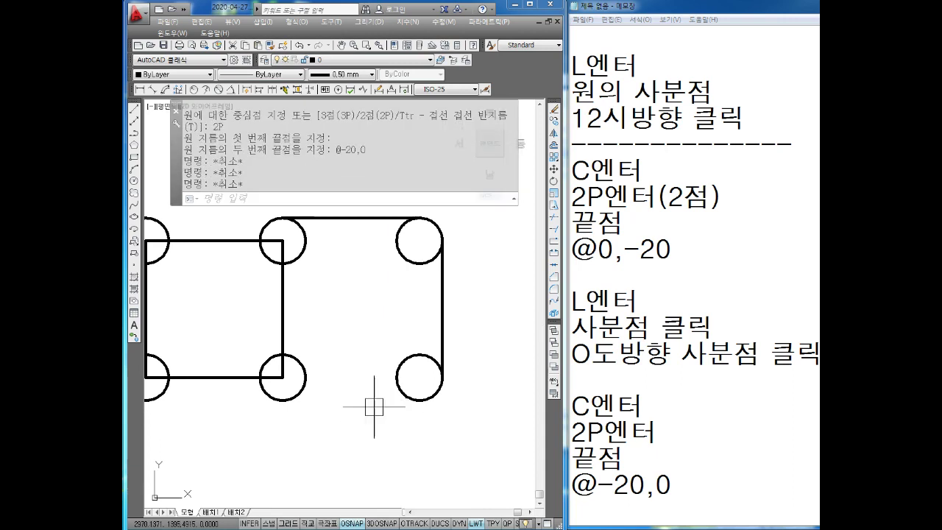
Step: Add the '엔터' and '사분점 6시방향' lines to the Notepad step notes
key(Escape)
click(685, 477)
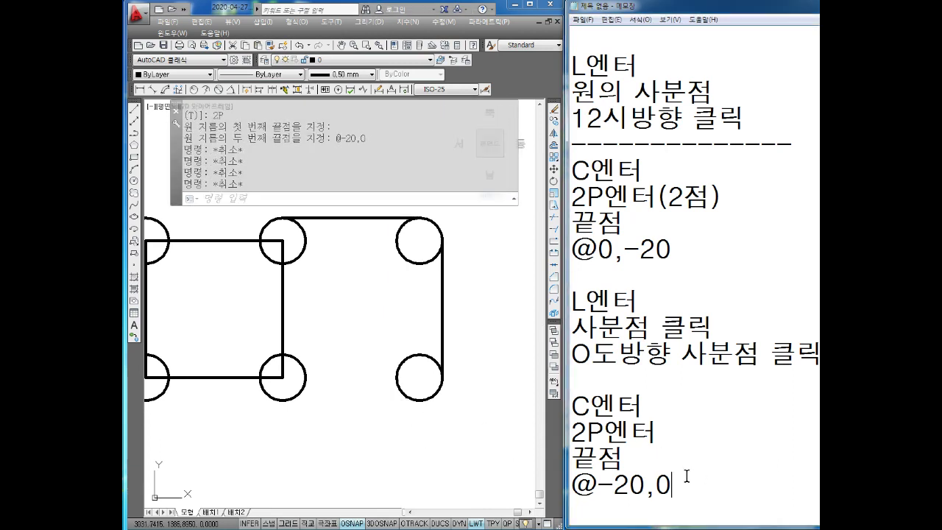
key(Return)
key(Return)
text(L)
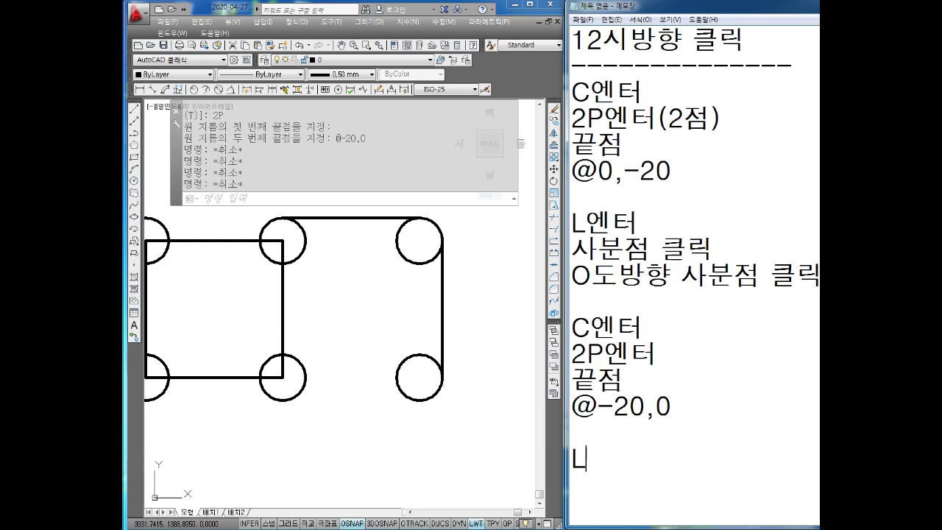
text(엔터)
key(Return)
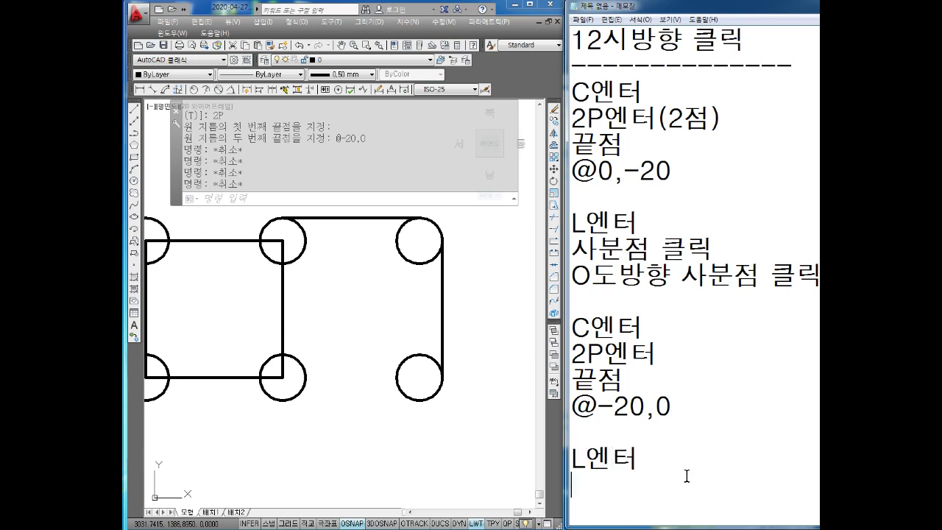
text(사분점 )
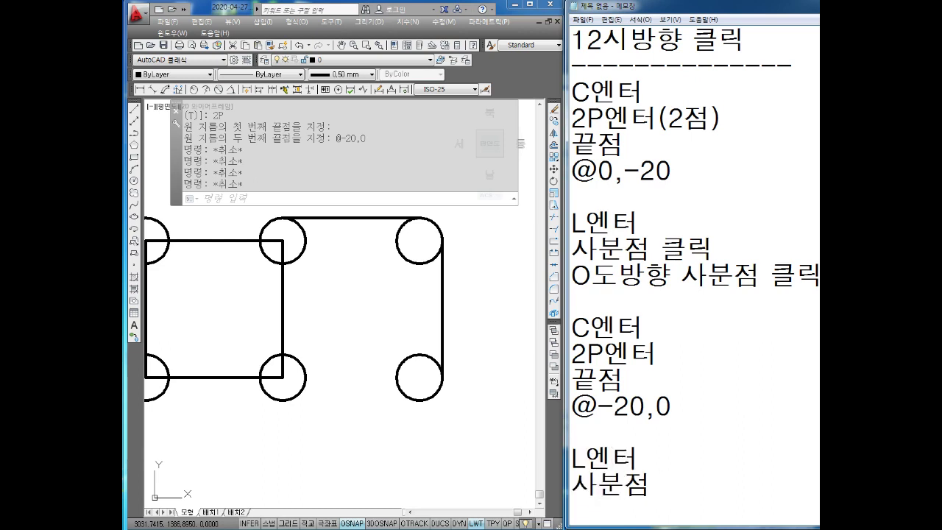
text(6시)
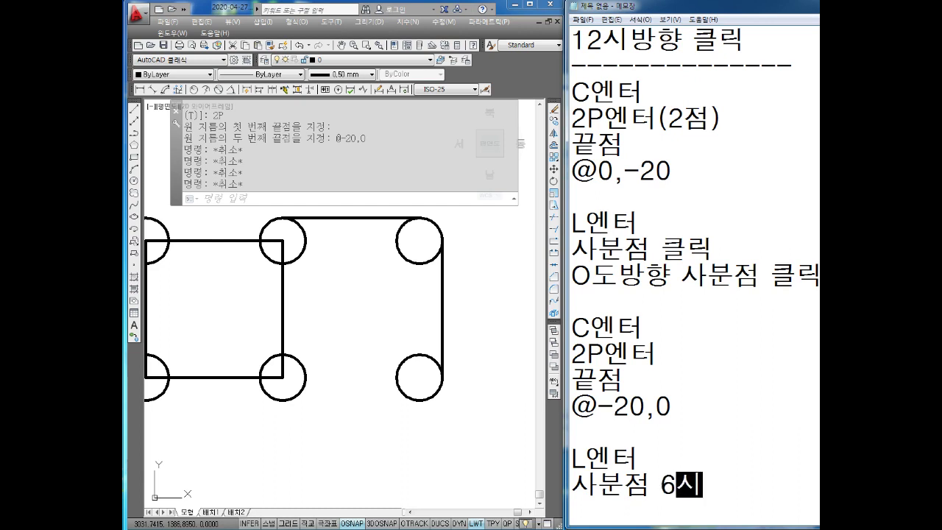
text(방향)
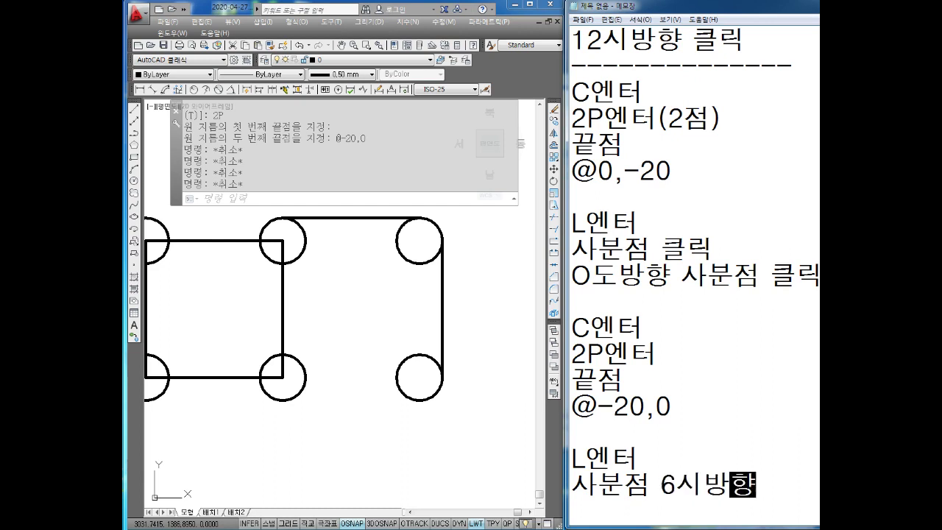
key(Return)
Step: Add the '클릭' and '반대쪽 사분점 클릭' lines to the notes, correcting typos
text(ㅋ클릭)
key(Return)
text(반)
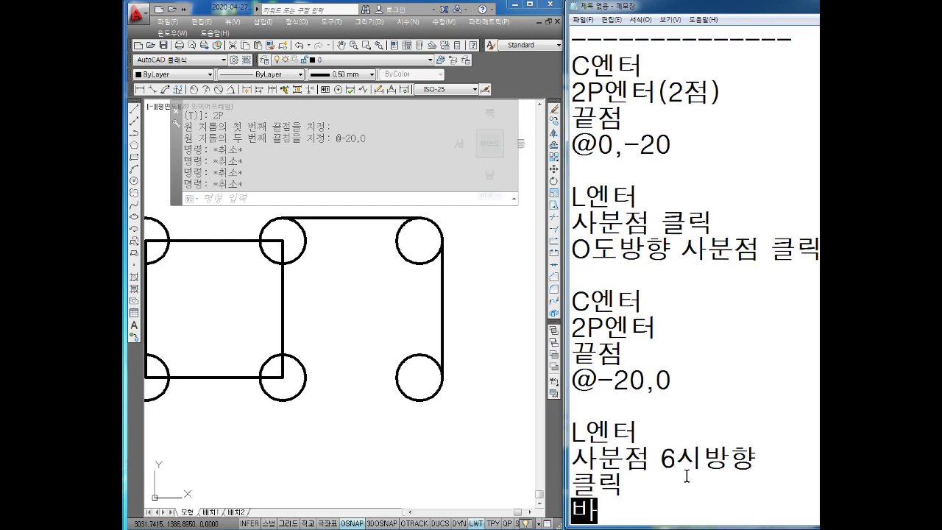
text(ㄷ대쪽)
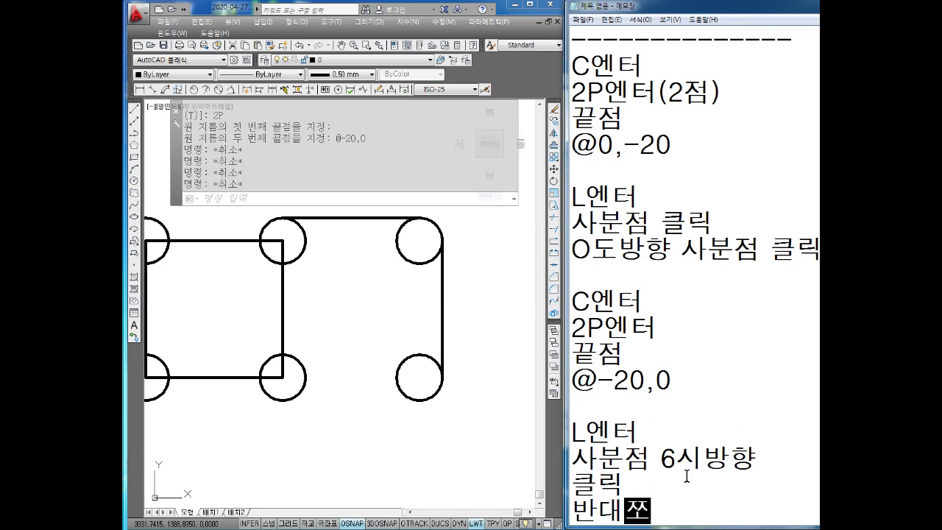
text( 사분점)
key(BackSpace)
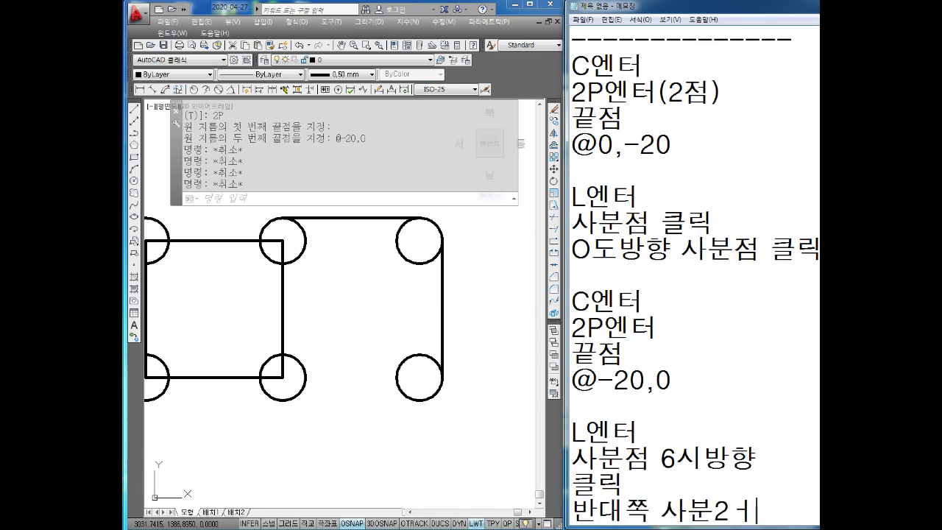
key(BackSpace)
key(BackSpace)
text(WJA)
key(BackSpace)
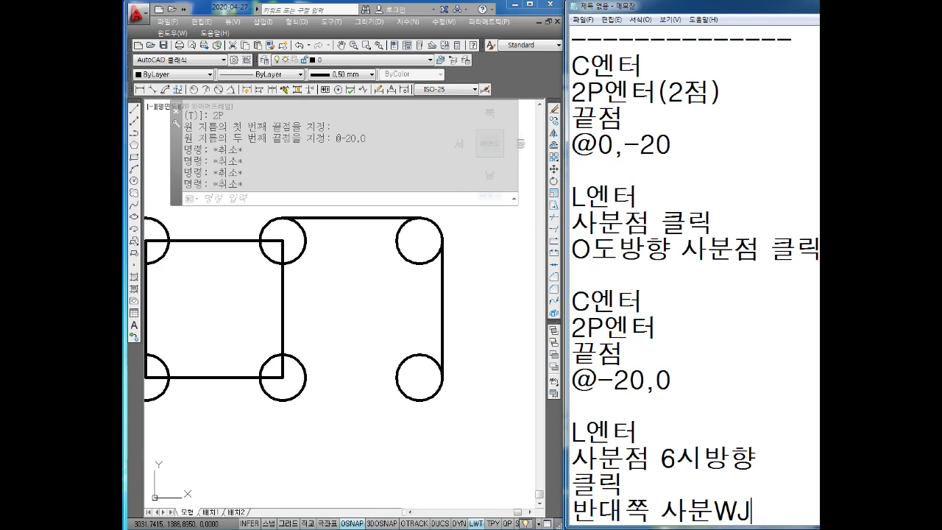
key(BackSpace)
key(BackSpace)
text(점 클릭)
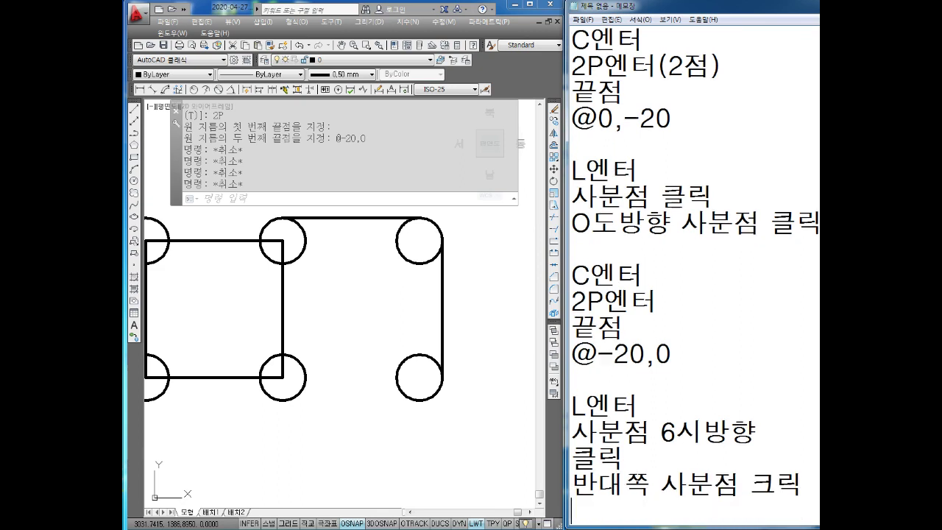
key(BackSpace)
key(BackSpace)
text(클릭)
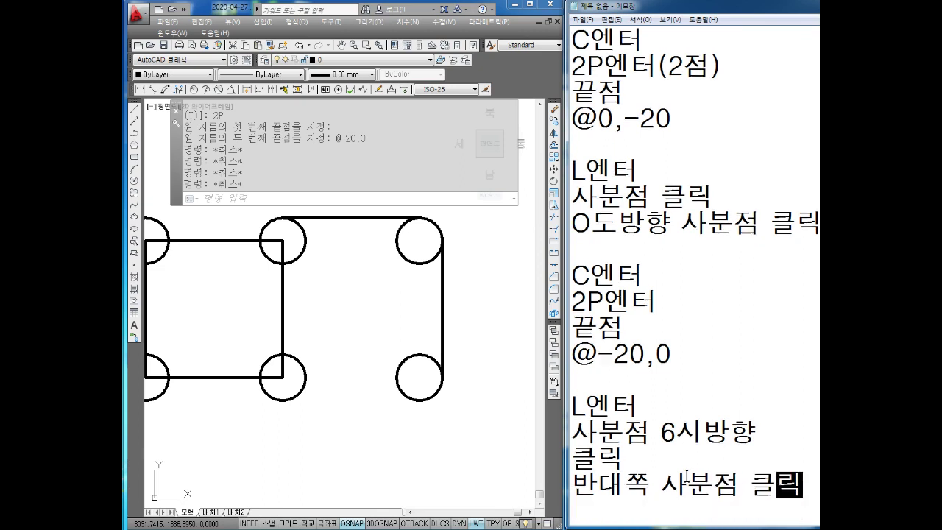
key(Return)
key(Return)
key(Return)
Step: Draw a line with L from one lower circle's bottom quadrant to the other's
click(399, 399)
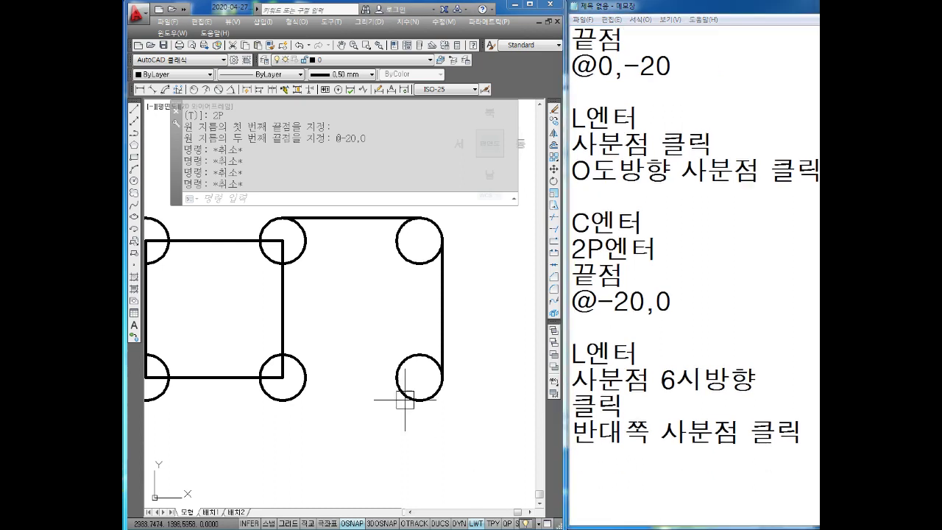
key(Escape)
key(Escape)
text(l)
key(Return)
scroll(353, 401, up, 4)
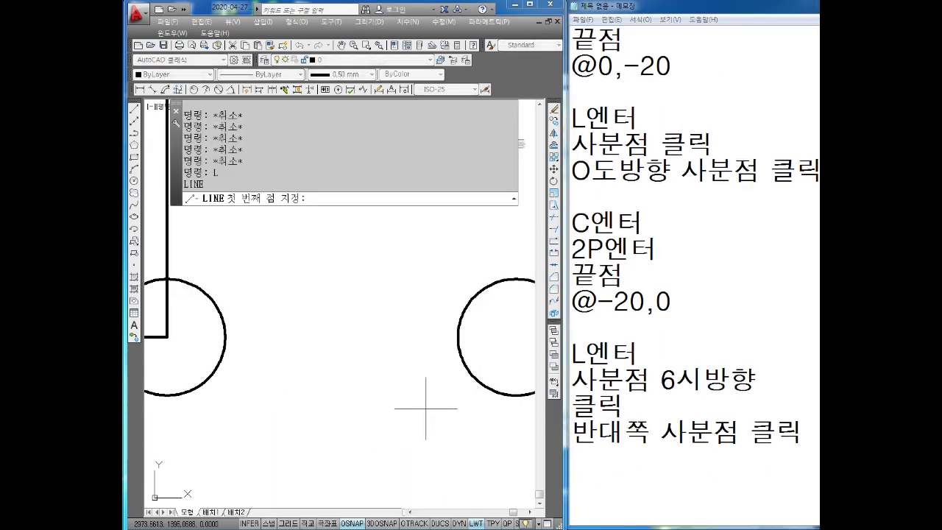
middle_drag(427, 399, 303, 359)
scroll(379, 388, down, 2)
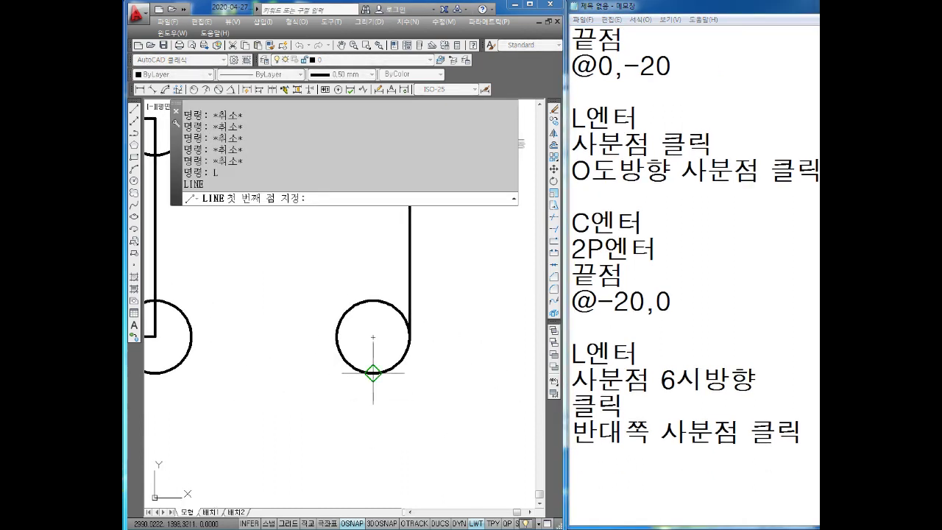
click(373, 373)
mouse_move(202, 389)
middle_down()
mouse_move(364, 389)
mouse_move(344, 423)
middle_up()
click(315, 370)
key(Escape)
scroll(356, 386, down, 2)
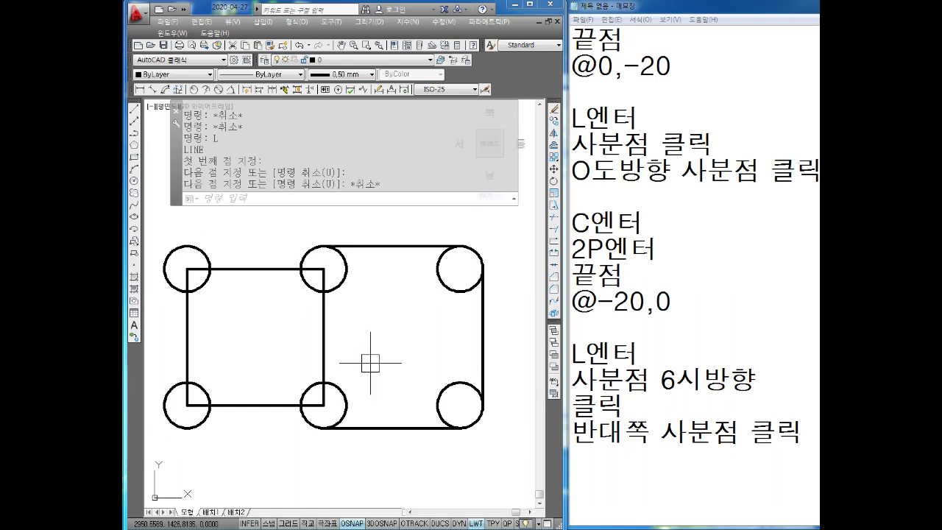
middle_drag(360, 368, 384, 326)
scroll(324, 328, down, 3)
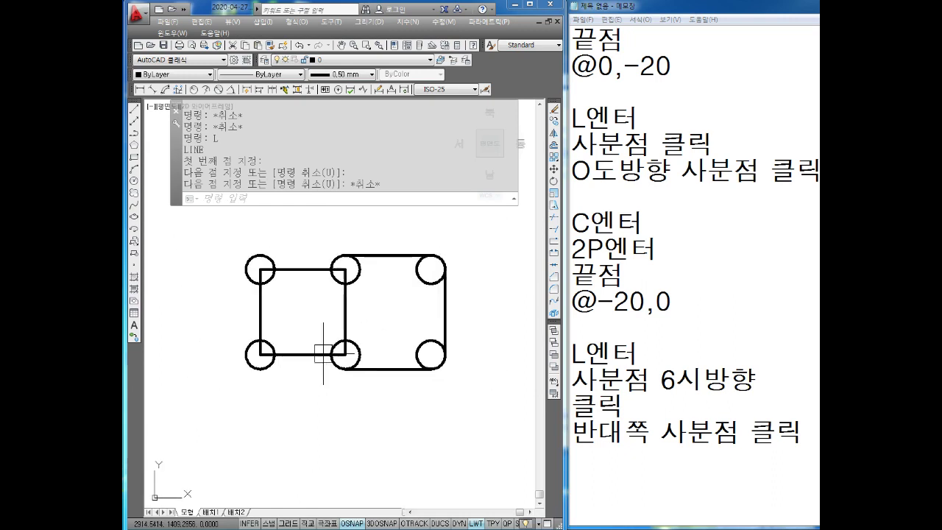
scroll(313, 324, up, 3)
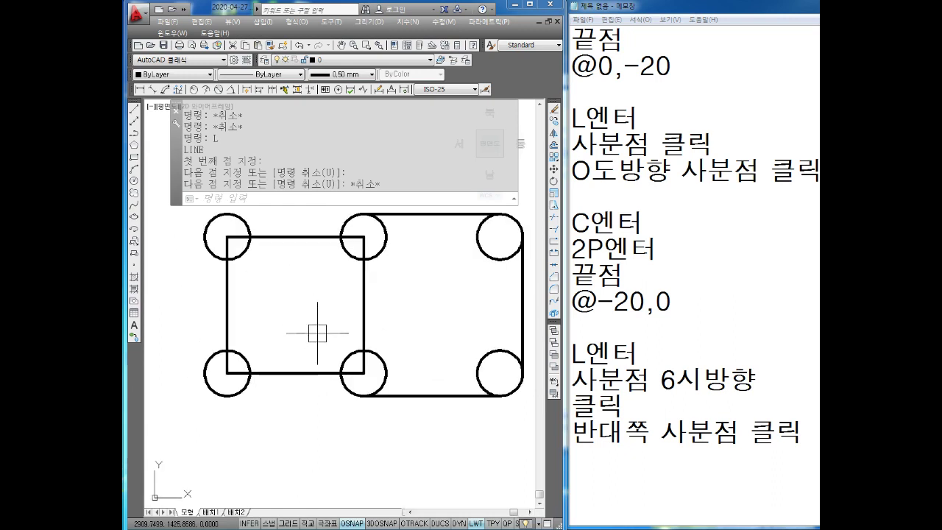
key(Escape)
key(Escape)
key(Escape)
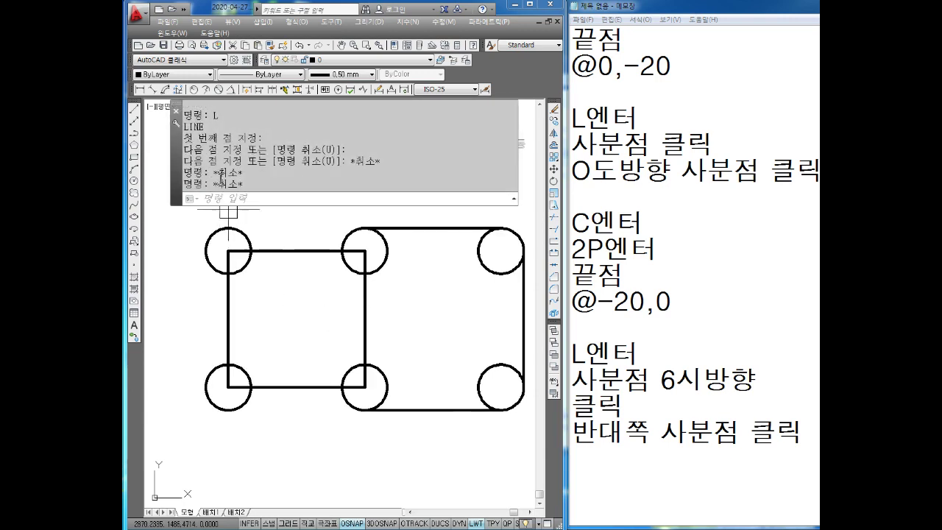
key(Escape)
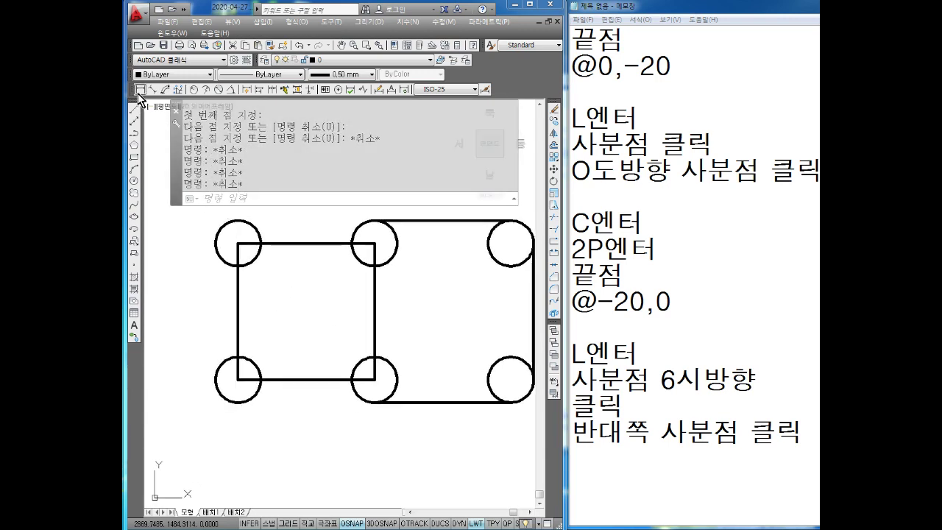
Step: Add a vertical 60 linear dimension along the square's left side
click(138, 89)
middle_drag(214, 244, 239, 239)
click(246, 241)
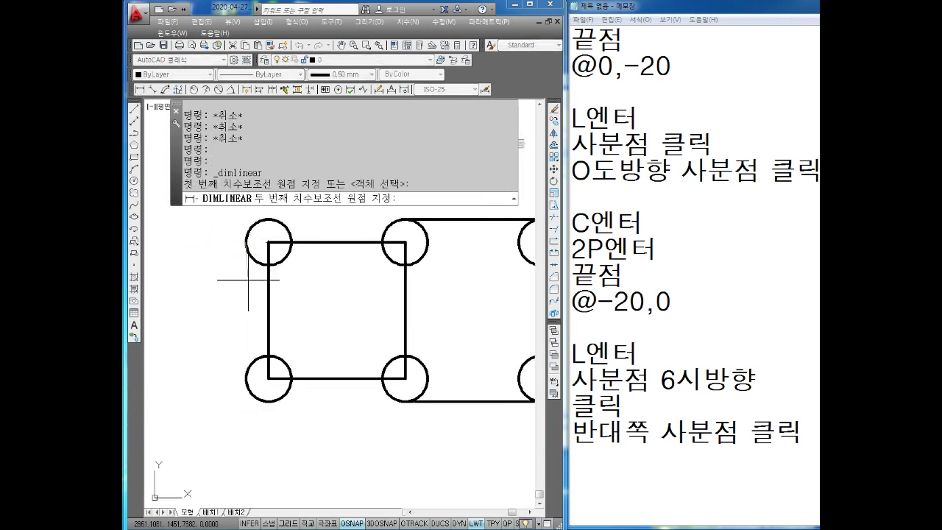
click(244, 379)
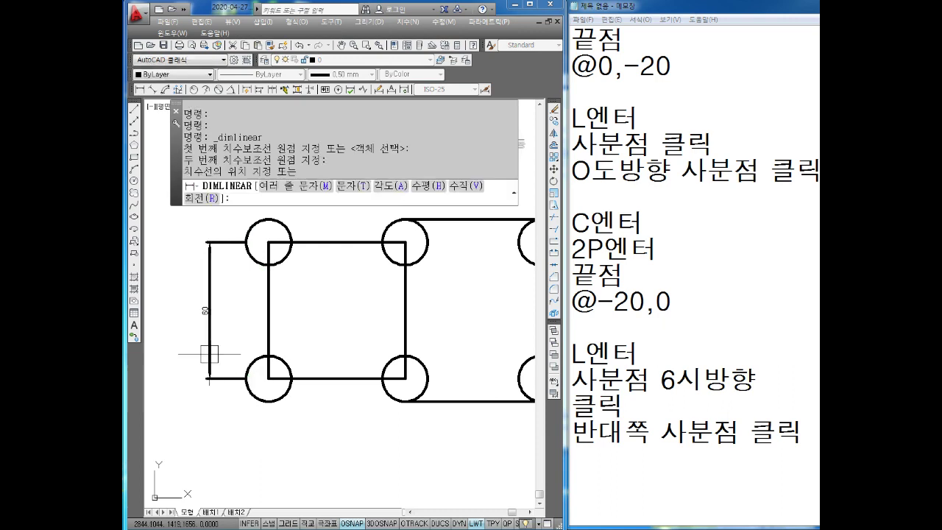
click(206, 347)
Step: Add a horizontal 60 linear dimension below the square's bottom edge
key(Return)
click(268, 402)
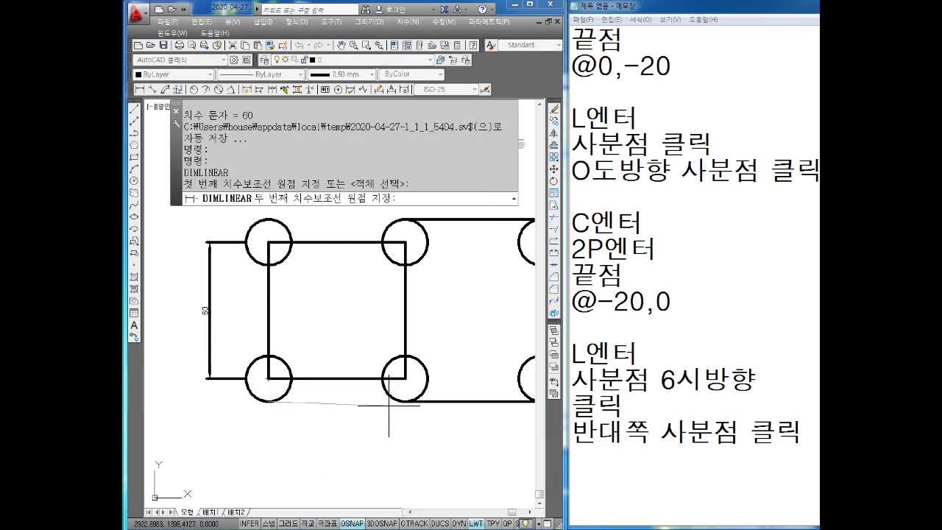
click(404, 402)
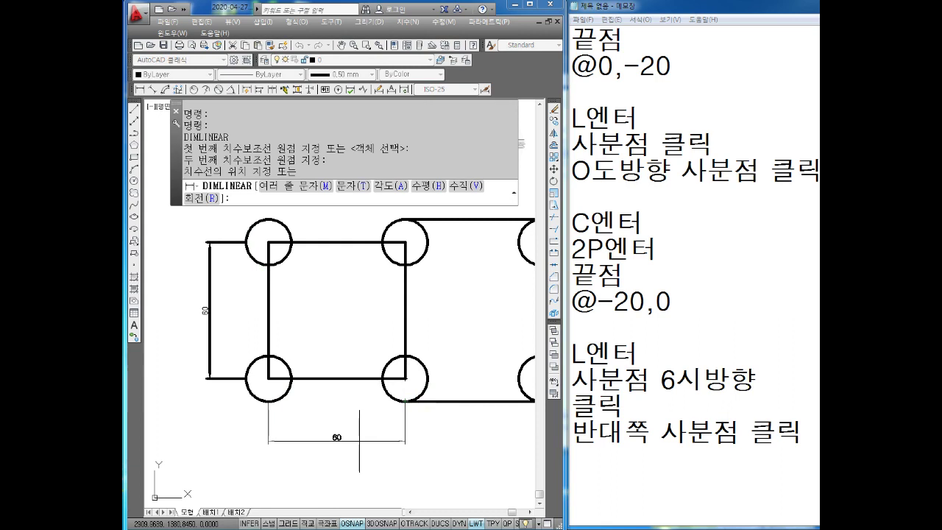
click(337, 442)
key(Escape)
middle_drag(449, 335, 368, 329)
scroll(368, 329, down, 2)
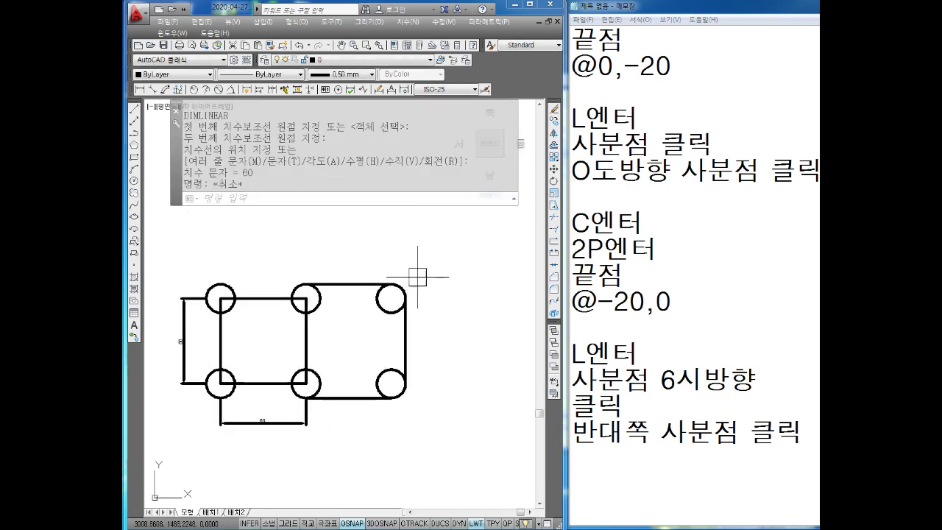
scroll(479, 270, up, 3)
scroll(336, 312, down, 1)
middle_drag(415, 271, 443, 263)
scroll(426, 301, down, 2)
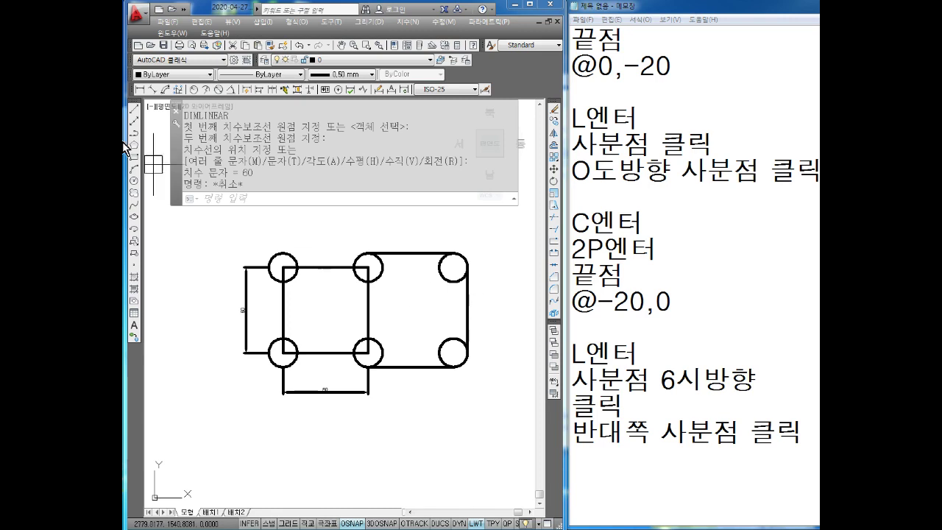
key(Escape)
key(Escape)
key(Escape)
middle_drag(340, 224, 322, 214)
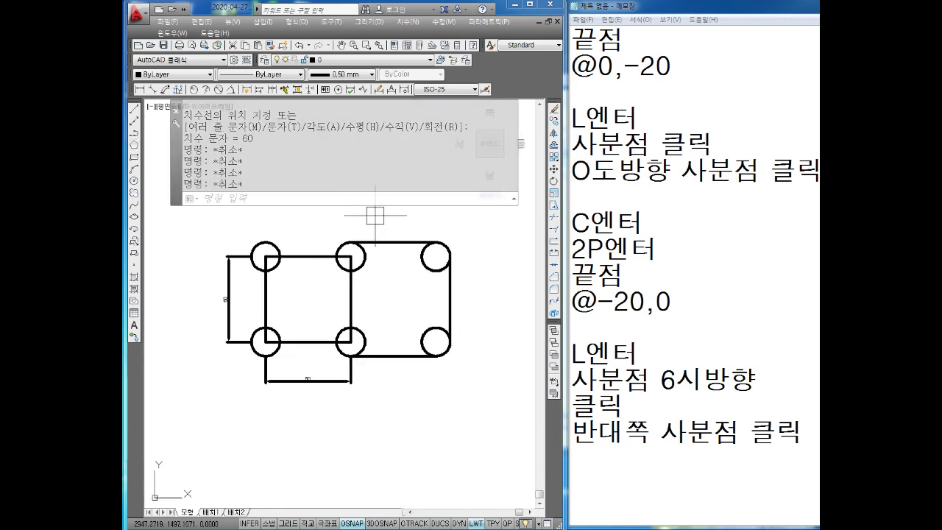
middle_drag(440, 270, 431, 282)
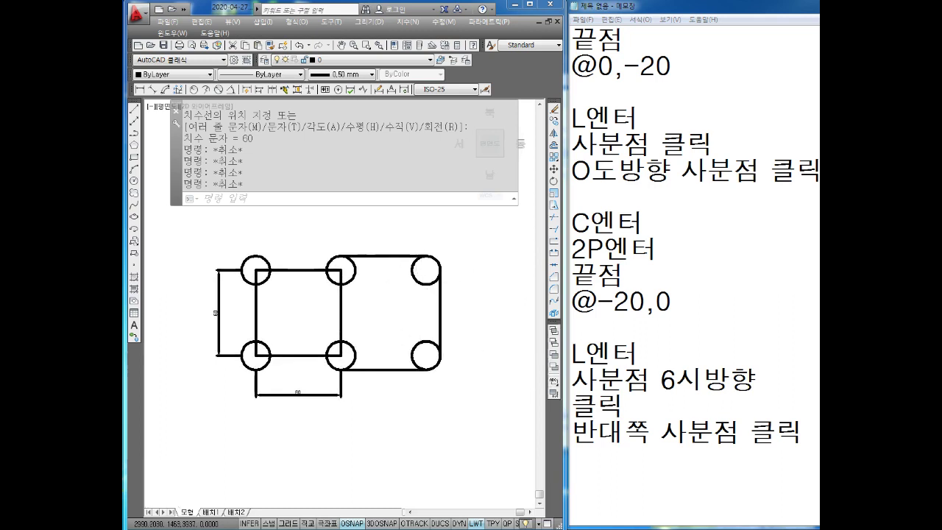
scroll(431, 280, up, 2)
scroll(431, 293, down, 2)
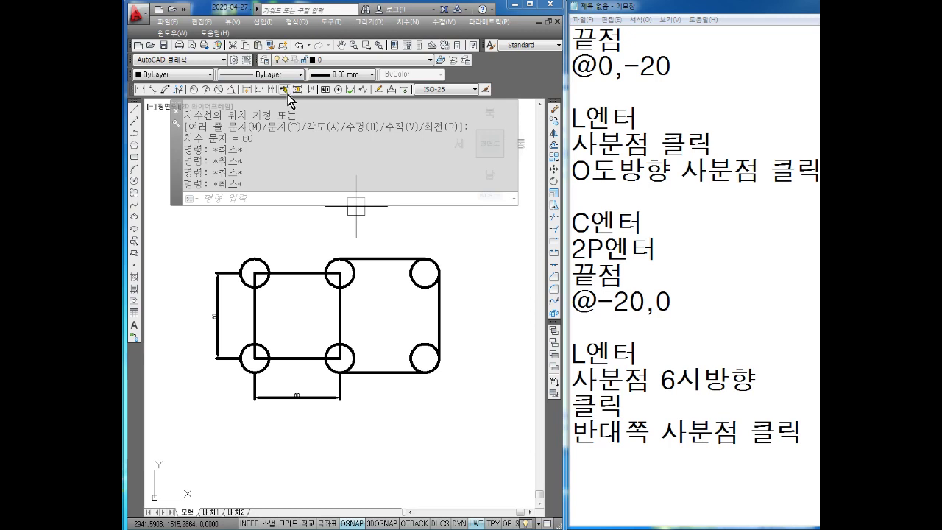
Step: Open Customize User Interface and filter the Command List to the 치수 dimension commands
key(Escape)
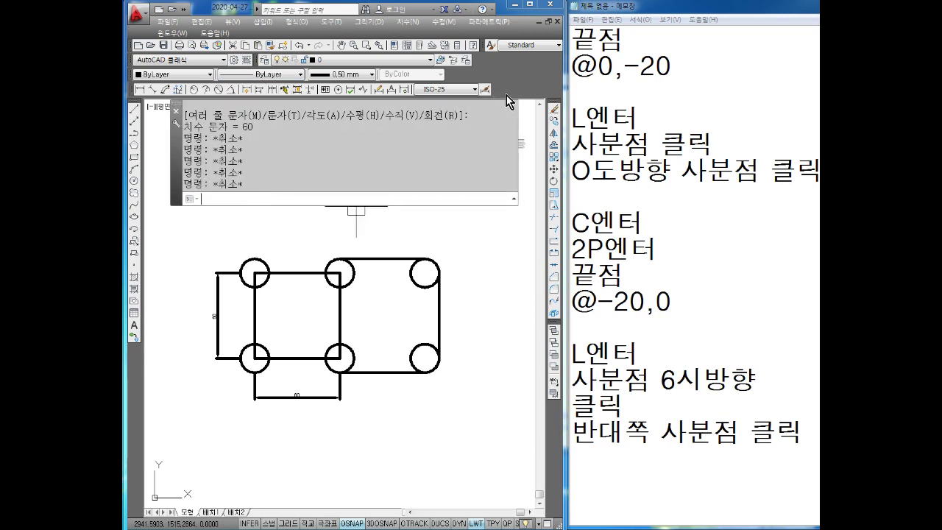
key(Escape)
key(Escape)
right_click(499, 69)
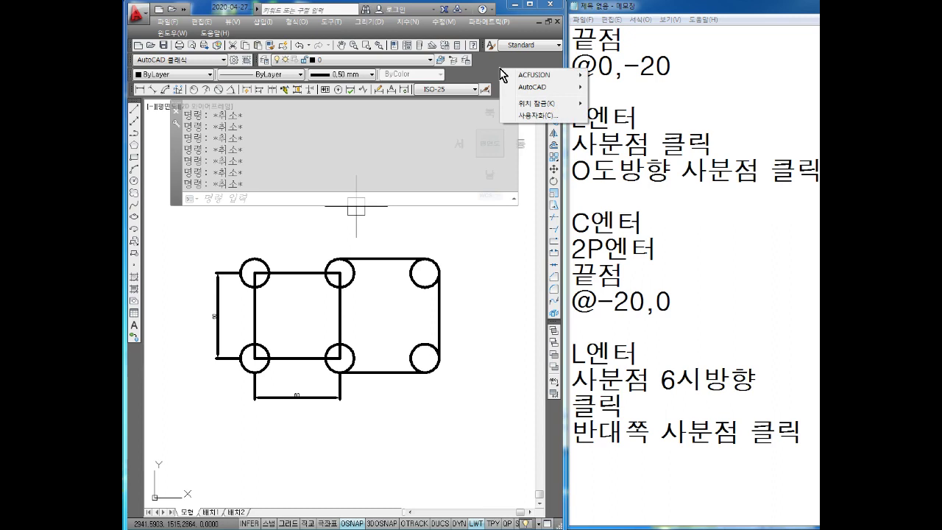
click(492, 73)
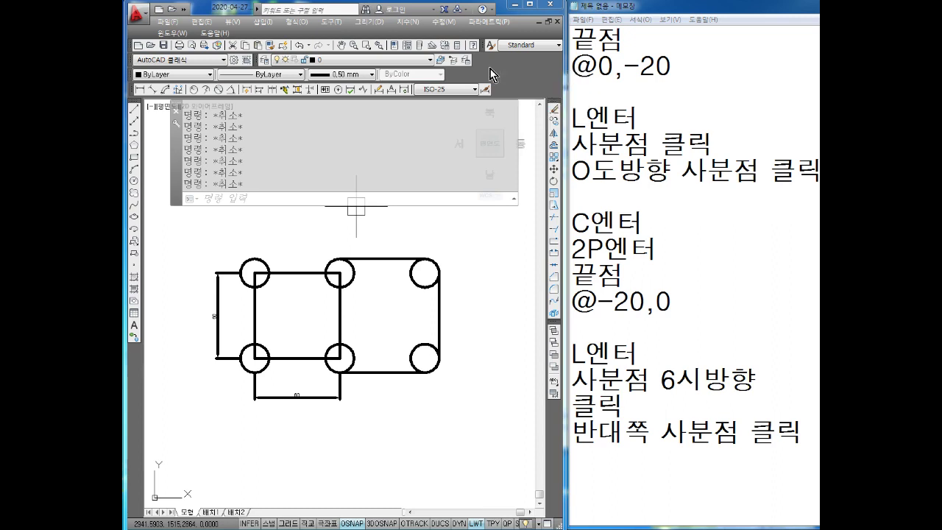
right_click(492, 74)
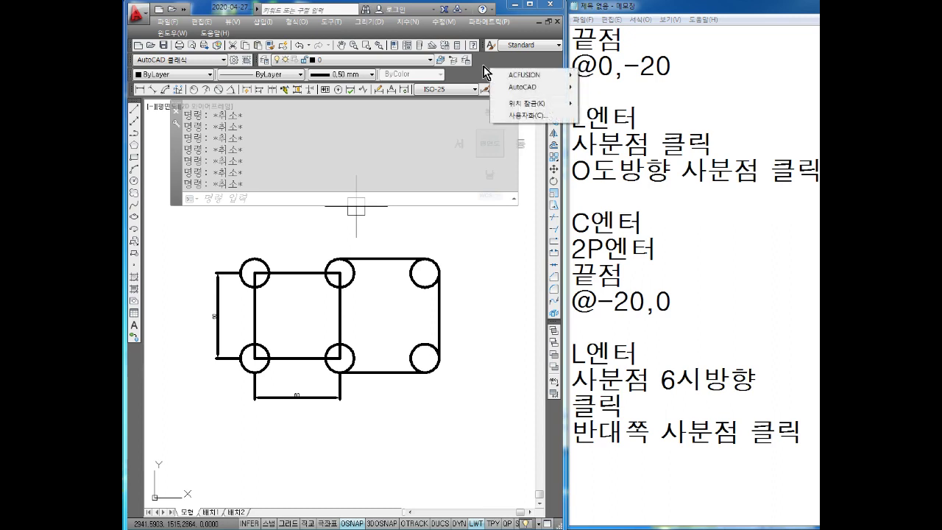
click(528, 117)
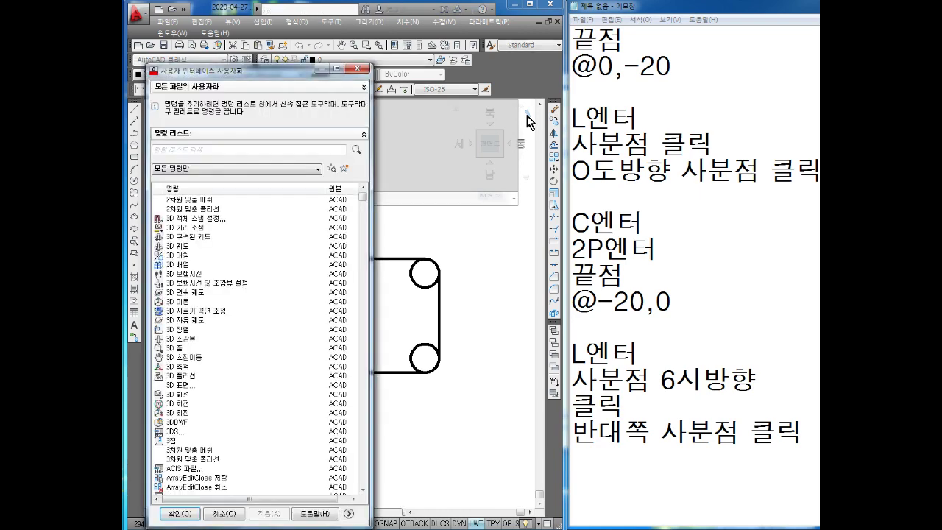
mouse_move(254, 71)
mouse_down()
mouse_move(344, 50)
mouse_move(345, 122)
mouse_move(340, 55)
mouse_up()
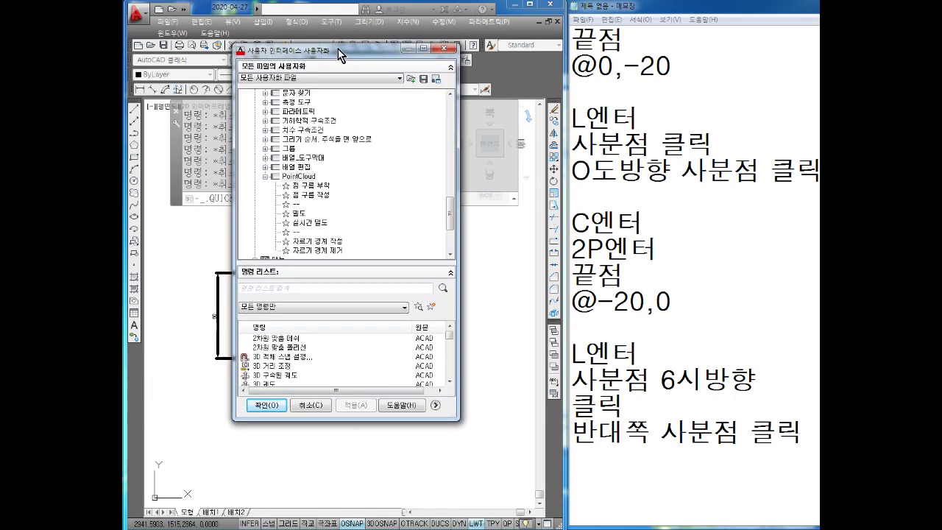
drag(342, 424, 343, 468)
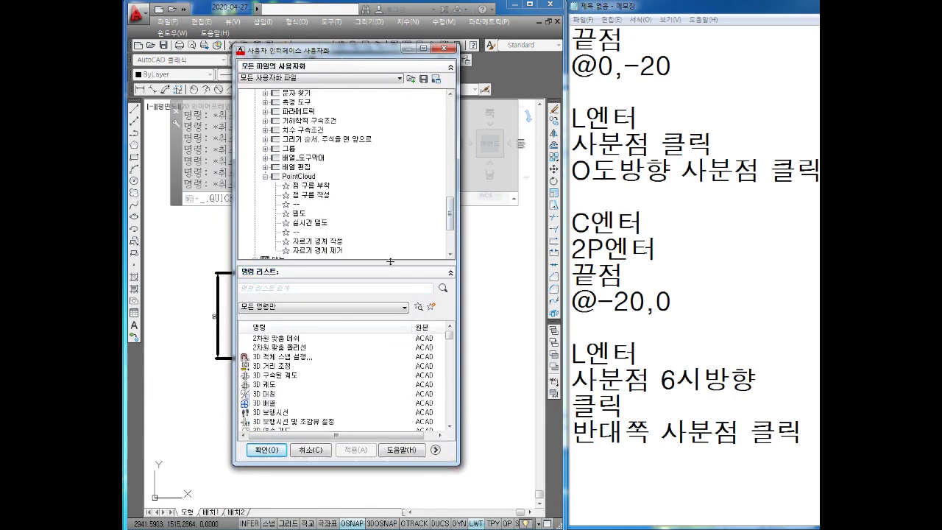
drag(392, 265, 390, 97)
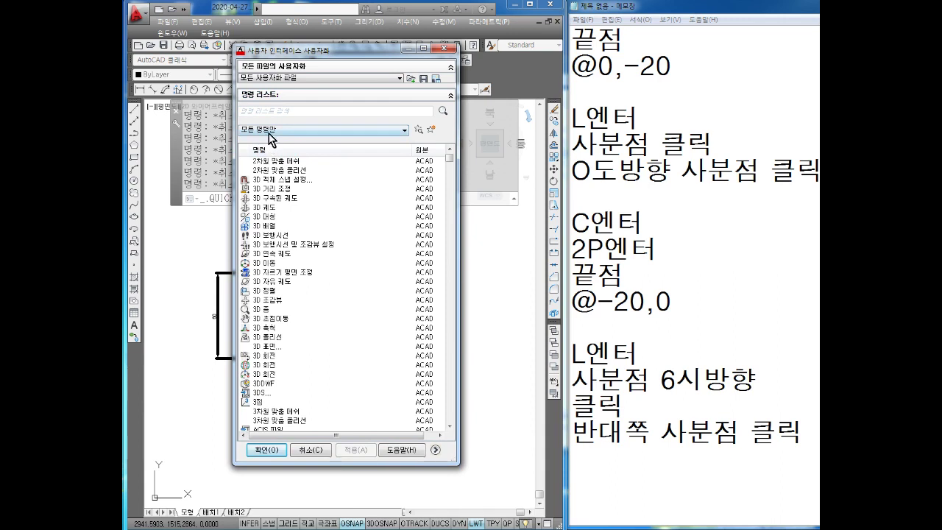
click(279, 137)
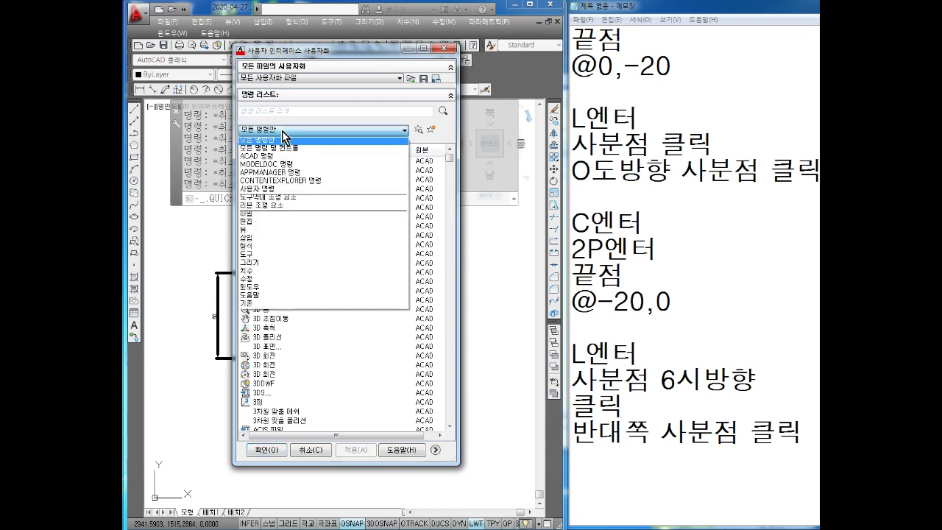
click(248, 271)
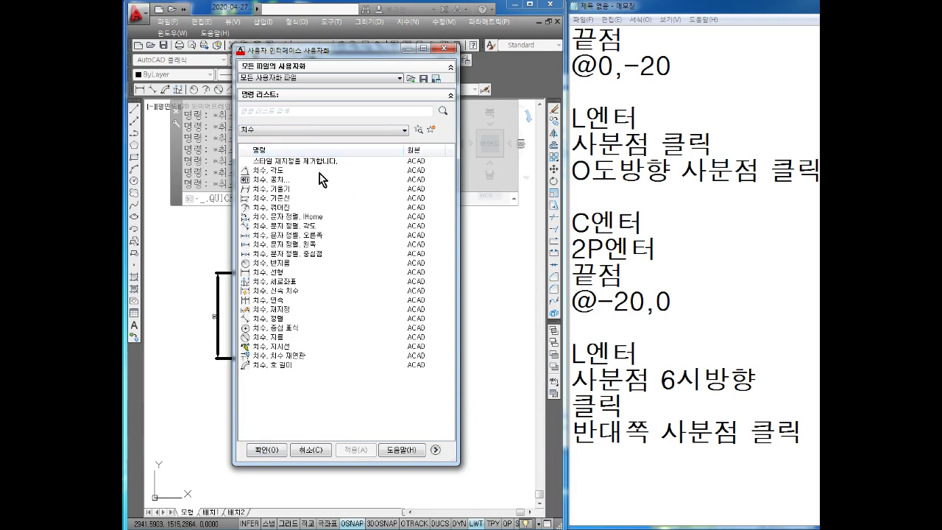
Step: Drag the '치수, 지시선' leader command onto the Dimension toolbar
drag(342, 51, 568, 42)
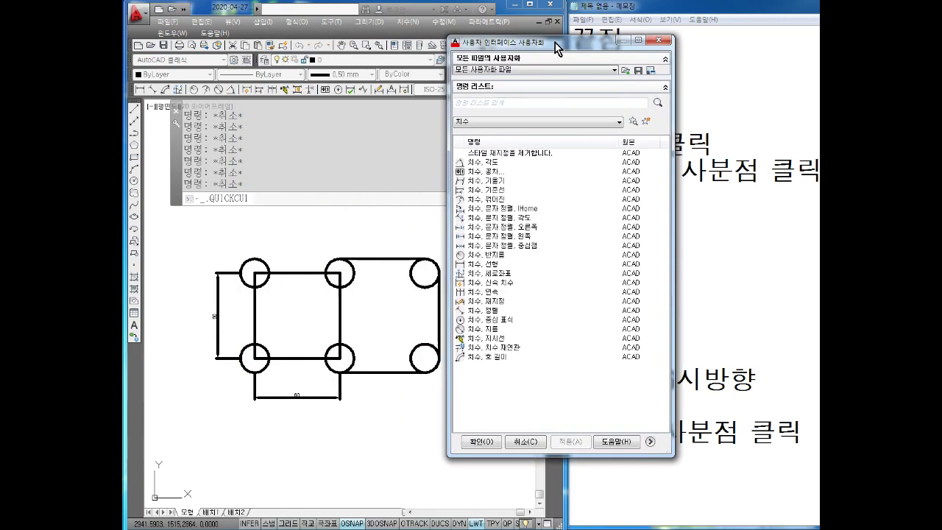
click(507, 340)
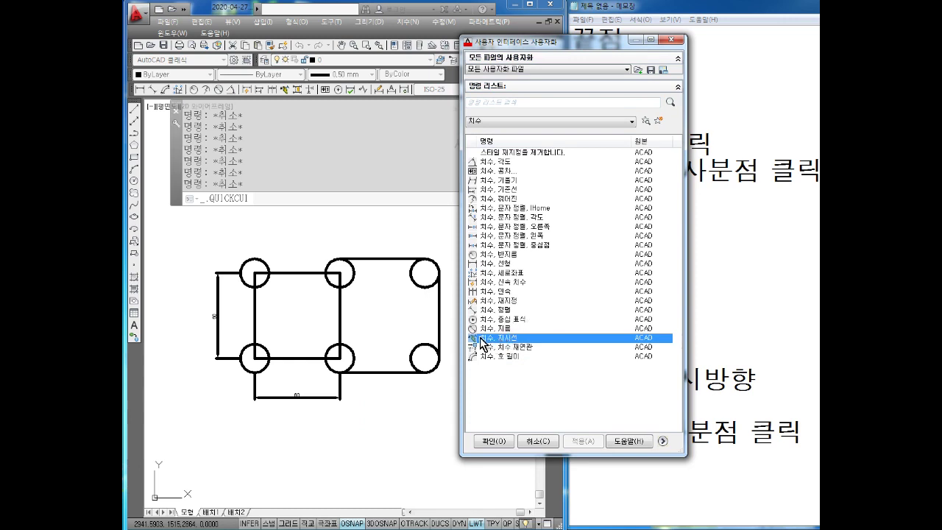
drag(482, 343, 451, 297)
drag(294, 106, 293, 91)
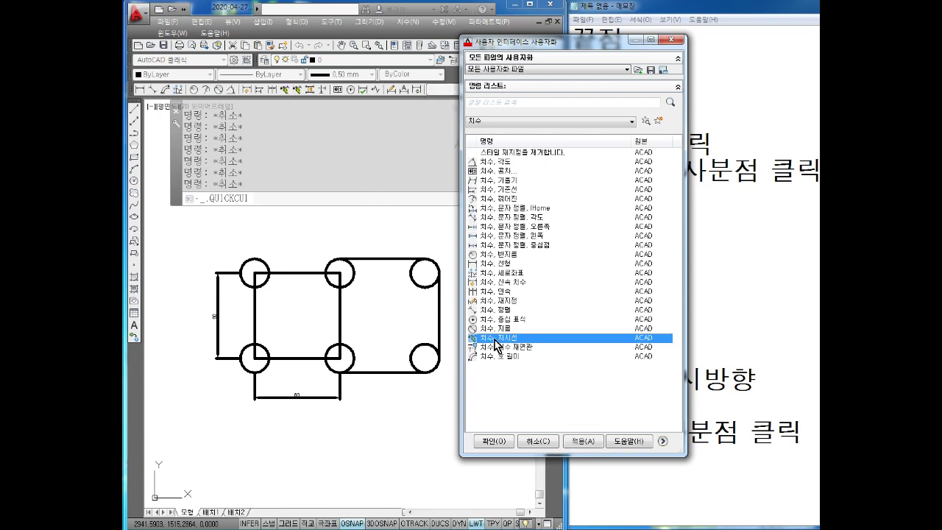
drag(306, 108, 299, 93)
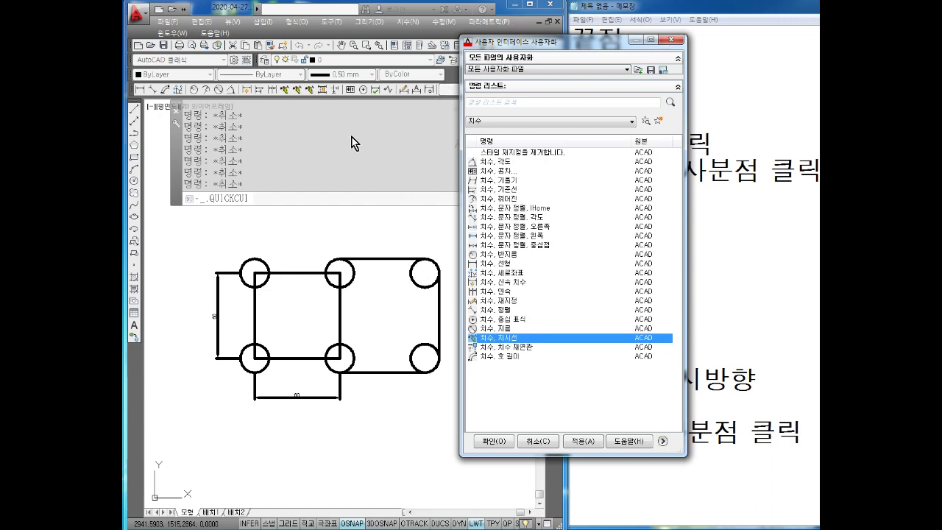
click(294, 92)
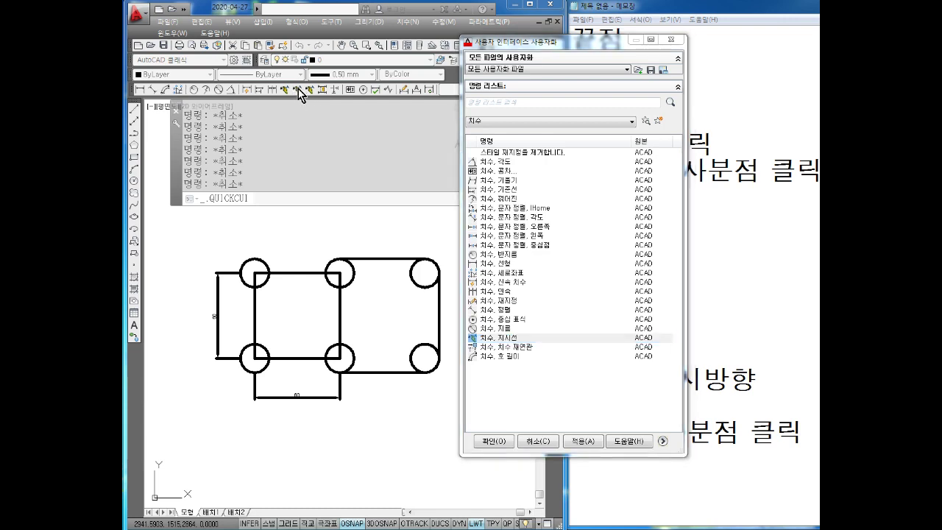
Step: Drag the new leader button off the Dimension toolbar and confirm its removal
drag(299, 89, 518, 317)
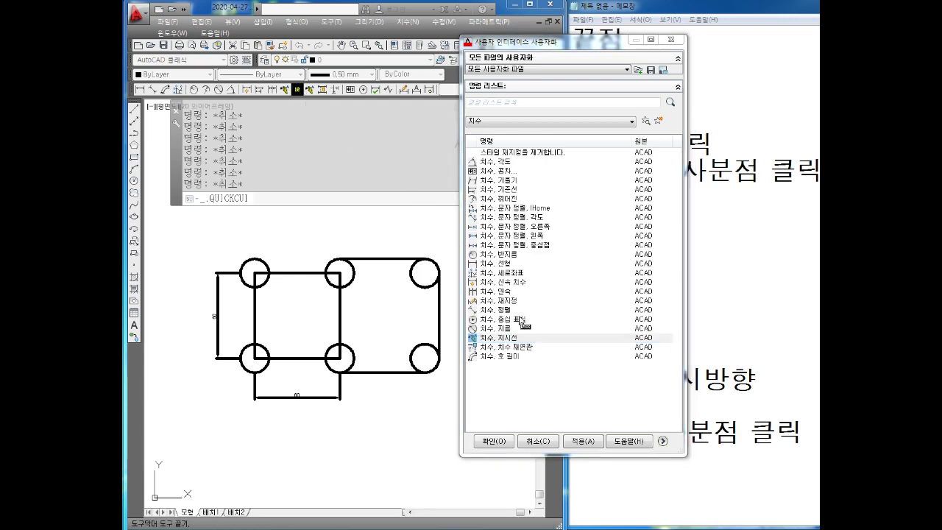
click(373, 298)
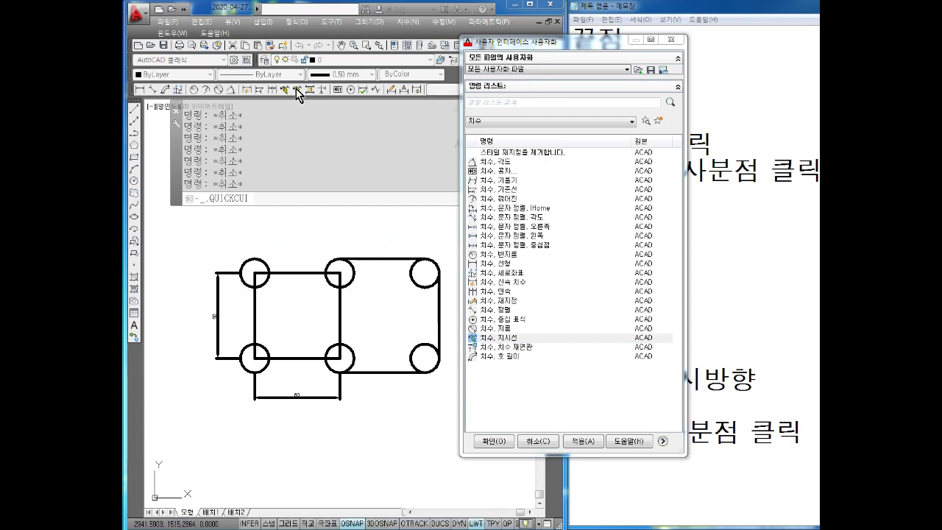
drag(297, 90, 512, 295)
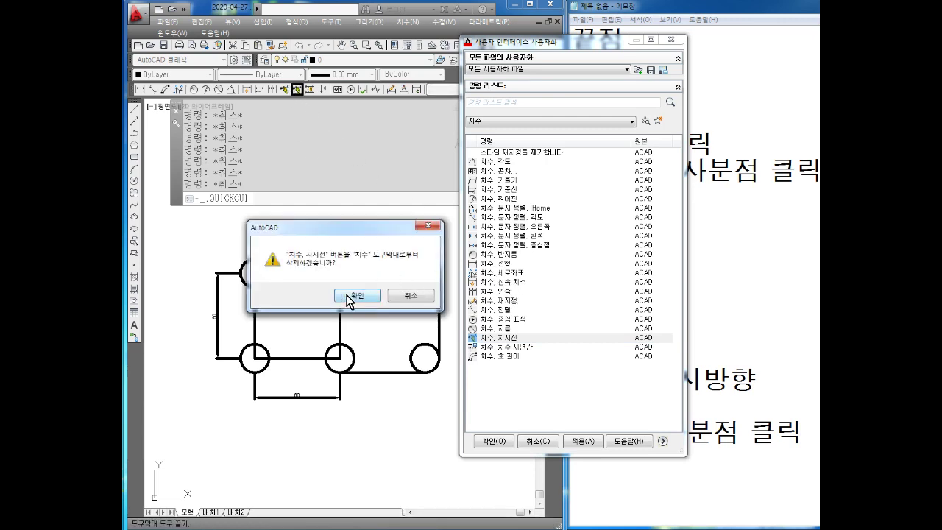
click(349, 295)
click(493, 339)
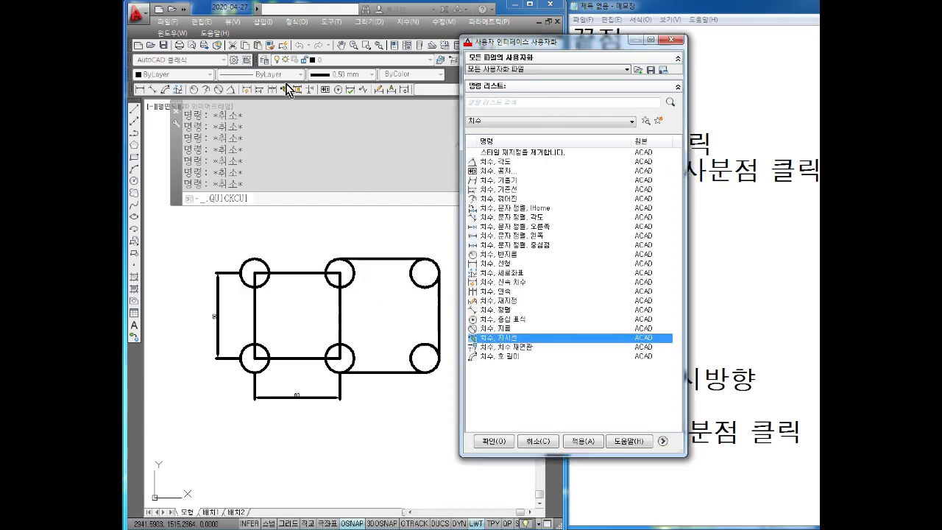
Step: Put '치수, 지시선' back on the Dimension toolbar and move the CUI dialog up
drag(492, 337, 434, 289)
mouse_move(288, 108)
mouse_down()
mouse_move(291, 95)
mouse_move(485, 230)
mouse_up()
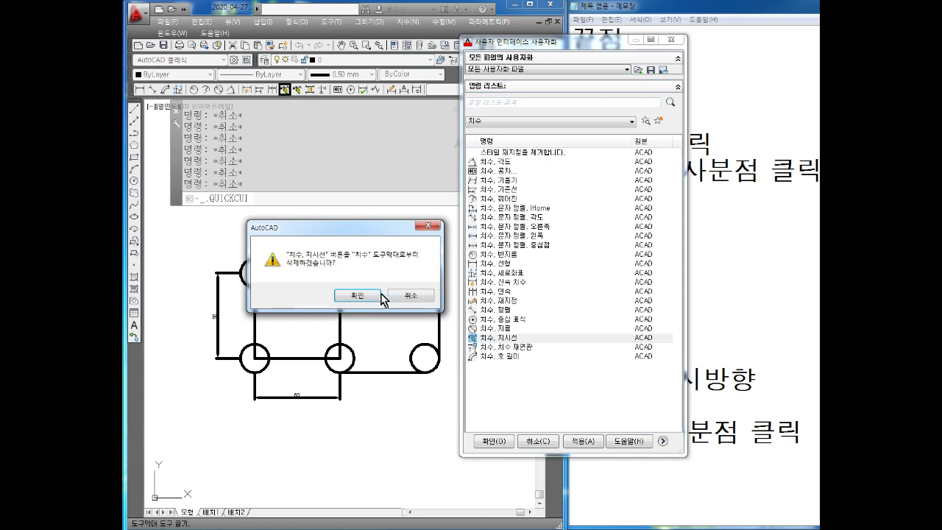
click(364, 296)
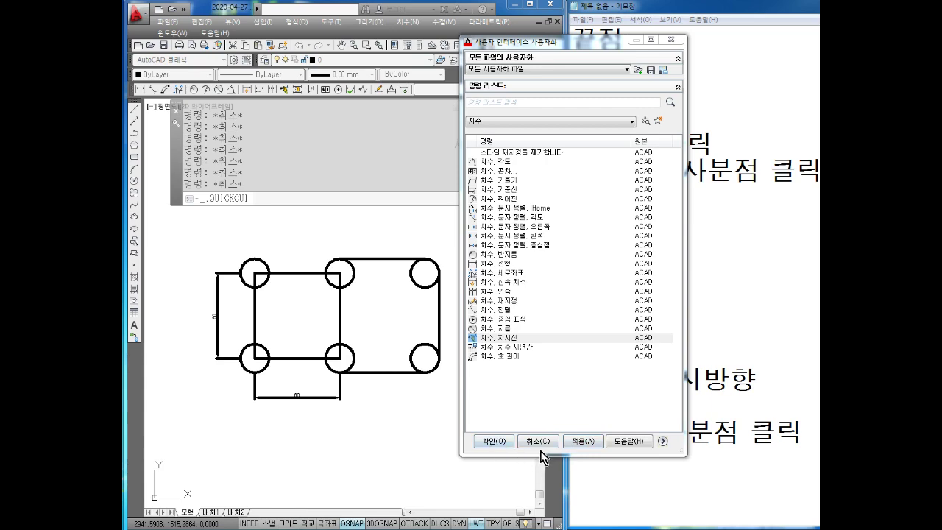
drag(544, 457, 544, 527)
mouse_move(578, 49)
mouse_down()
mouse_move(577, 14)
mouse_move(576, 223)
mouse_up()
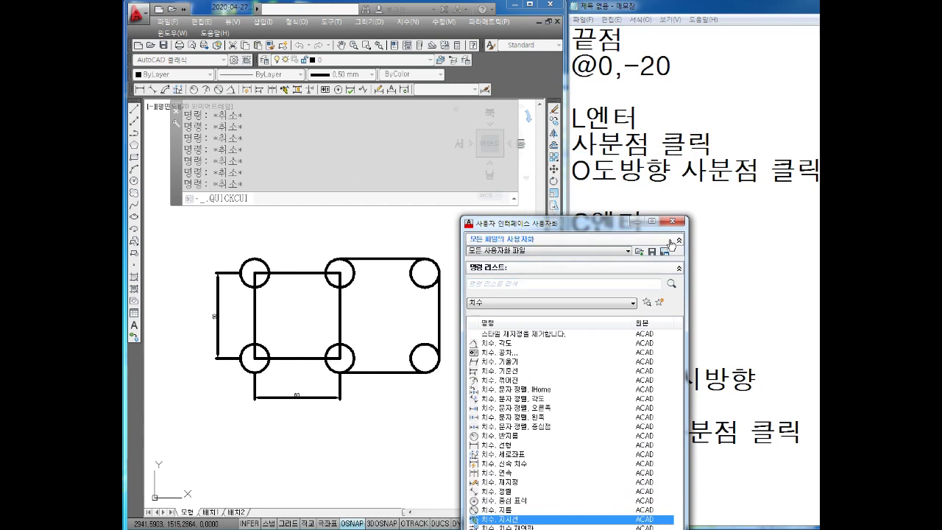
drag(596, 231, 589, 49)
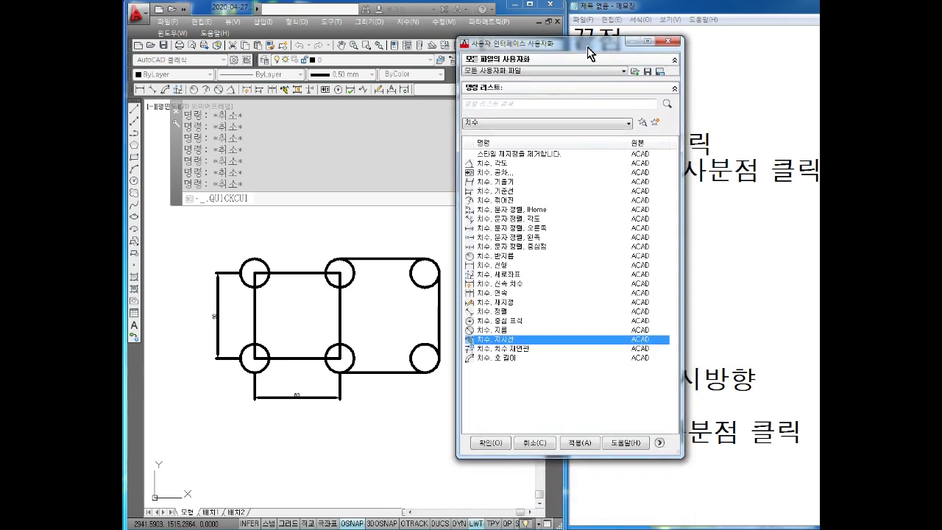
Step: Apply the CUI changes, confirm the new Leader button runs QLEADER, then cancel it
click(491, 443)
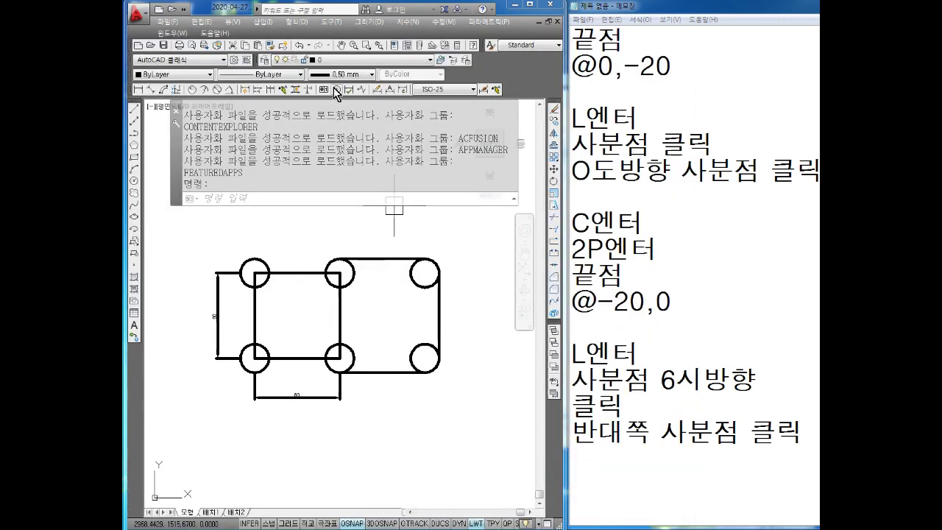
click(282, 90)
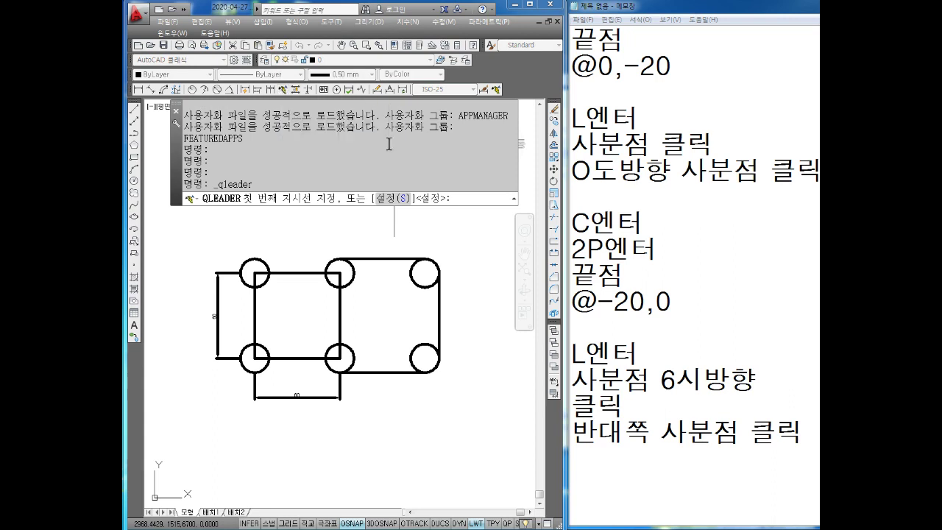
click(604, 474)
text(QLE)
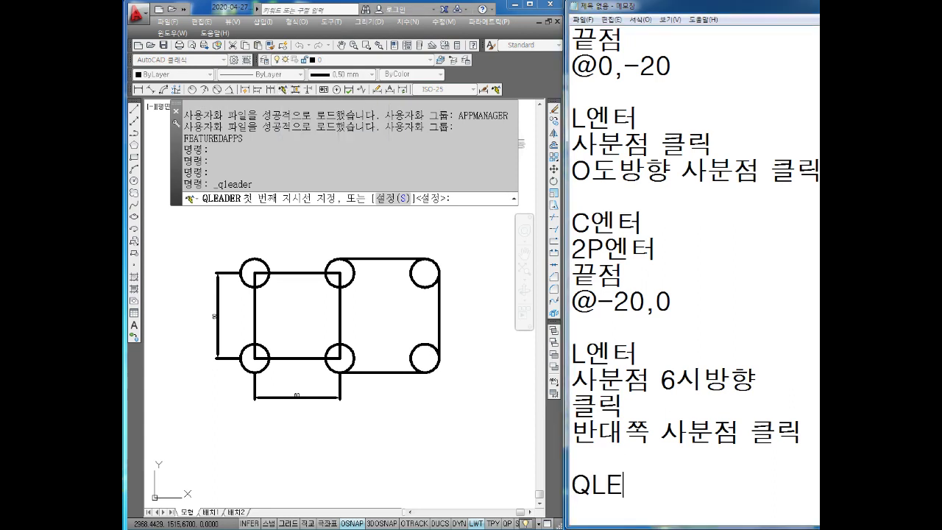
key(Return)
key(Return)
key(Return)
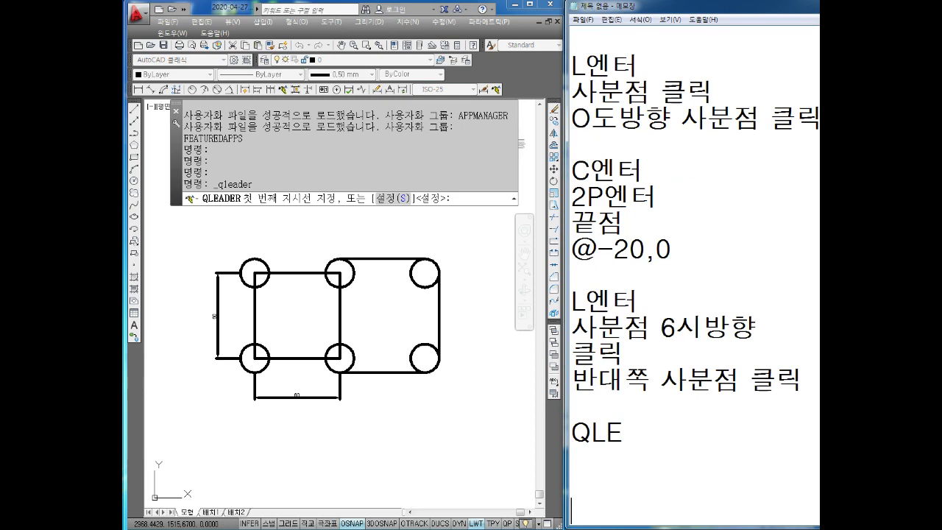
click(284, 90)
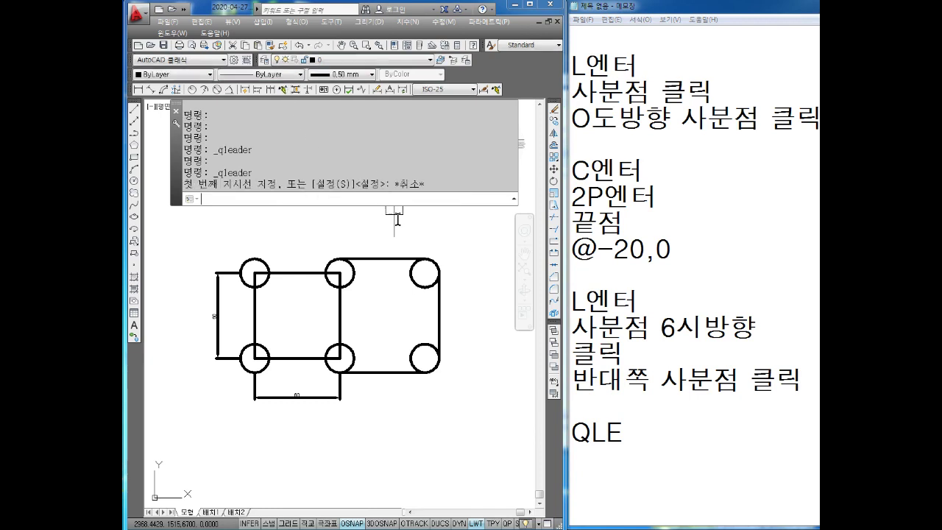
key(Escape)
key(Escape)
key(Escape)
scroll(332, 213, up, 1)
scroll(344, 245, up, 1)
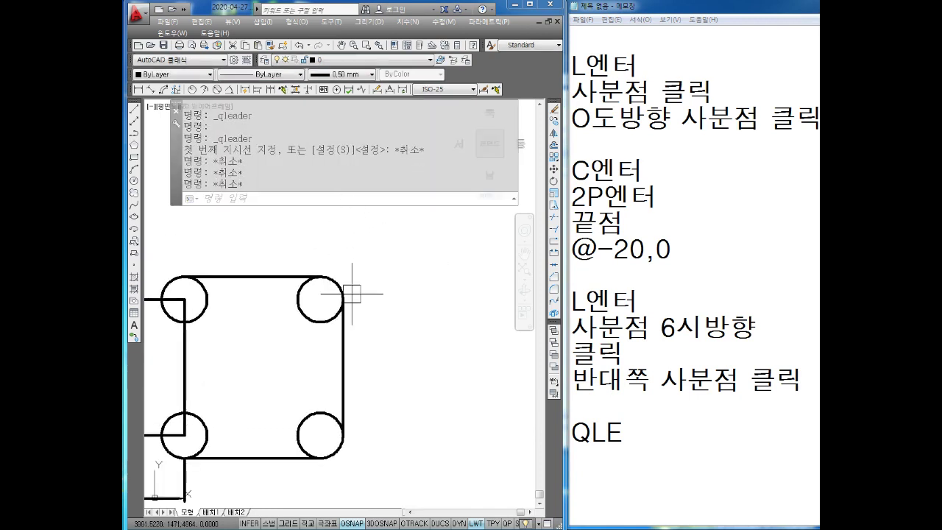
scroll(368, 295, up, 2)
Step: Complete the 'QLE 엔터' note and add the line '화살표 시작점 클릭'
click(634, 433)
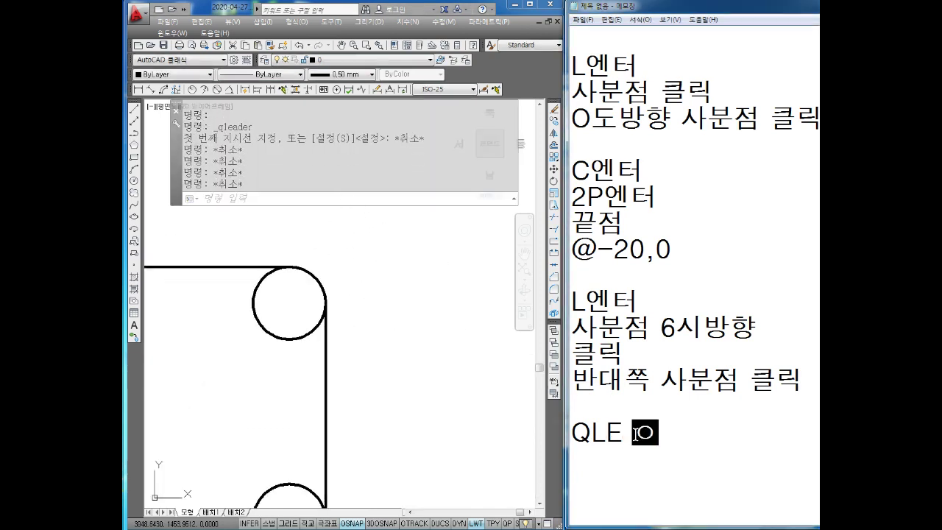
text(엔터)
key(Return)
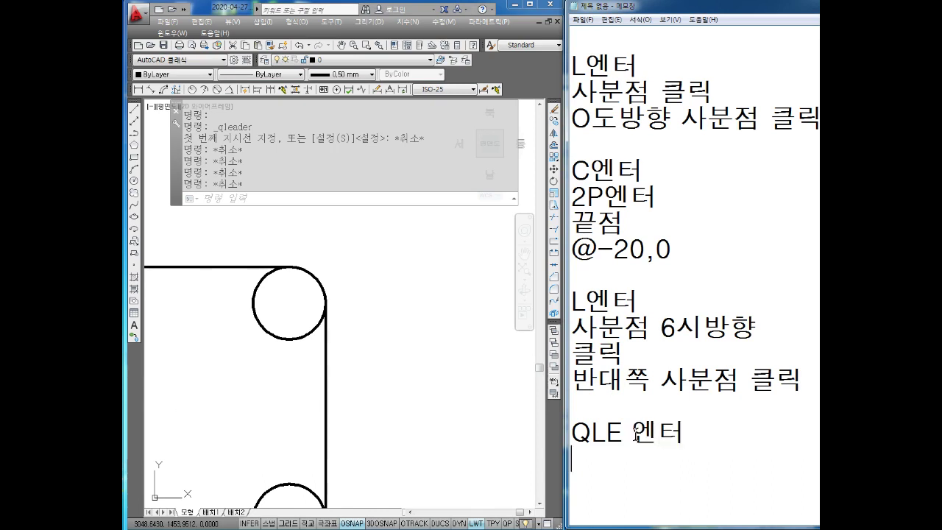
text(화살죠 시)
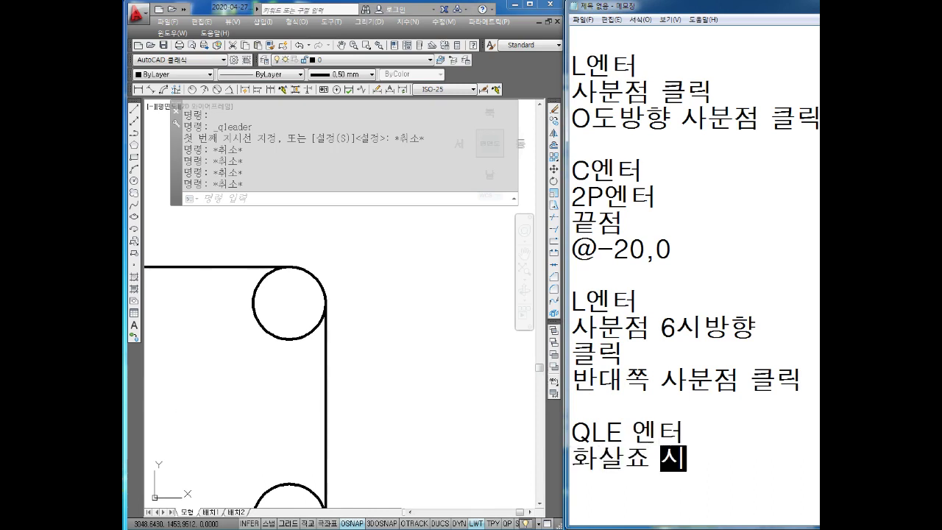
text(작)
key(BackSpace)
key(BackSpace)
key(BackSpace)
key(BackSpace)
text(표 시)
text(작점클릭)
key(Left)
key(Left)
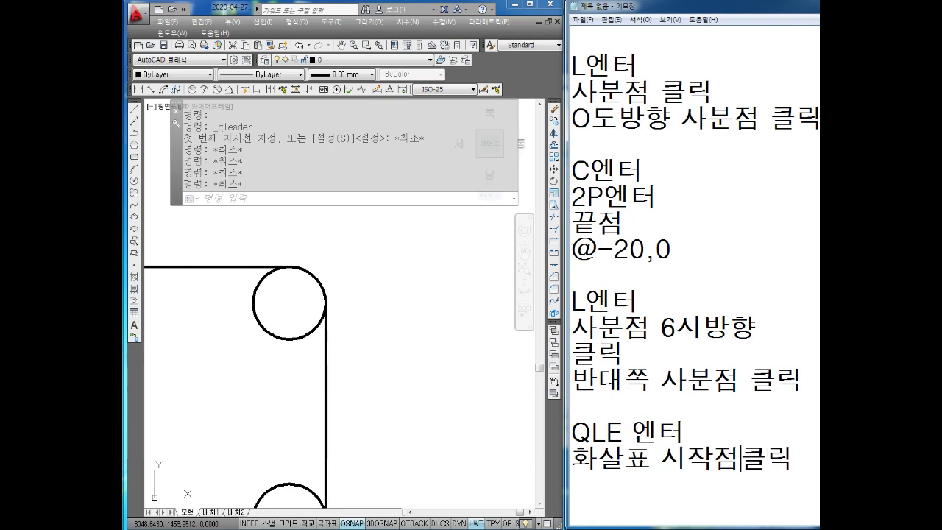
key(Right)
key(Right)
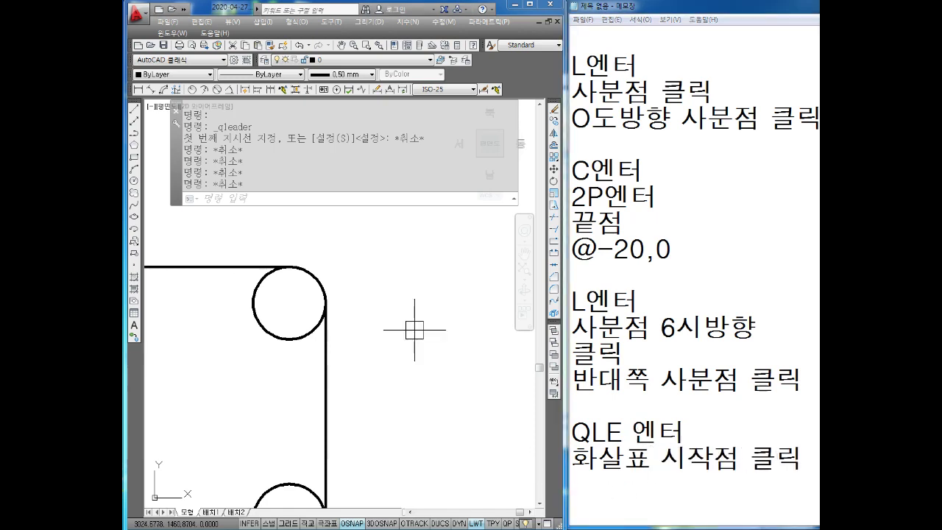
key(Return)
Step: Add the '직교모드OFF' line to the notes and return to AutoCAD
text(W니)
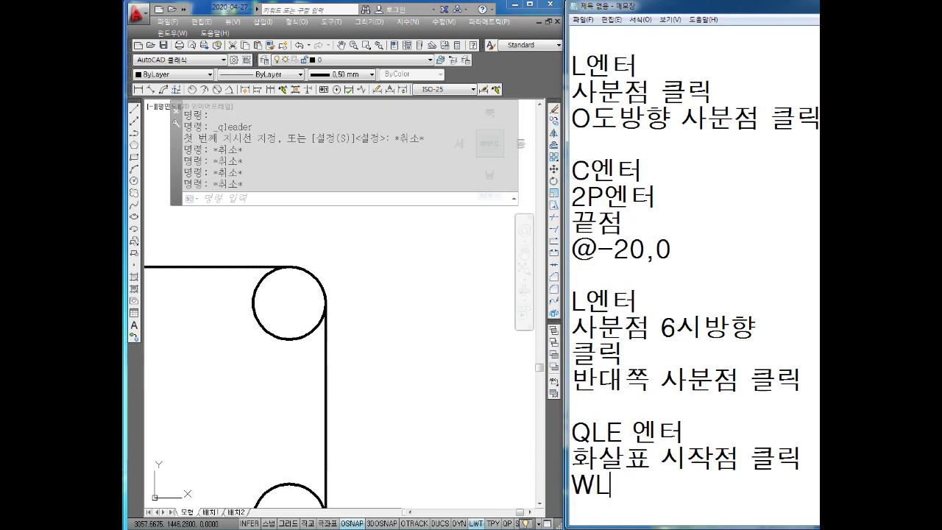
key(BackSpace)
key(BackSpace)
key(BackSpace)
text(직교모드)
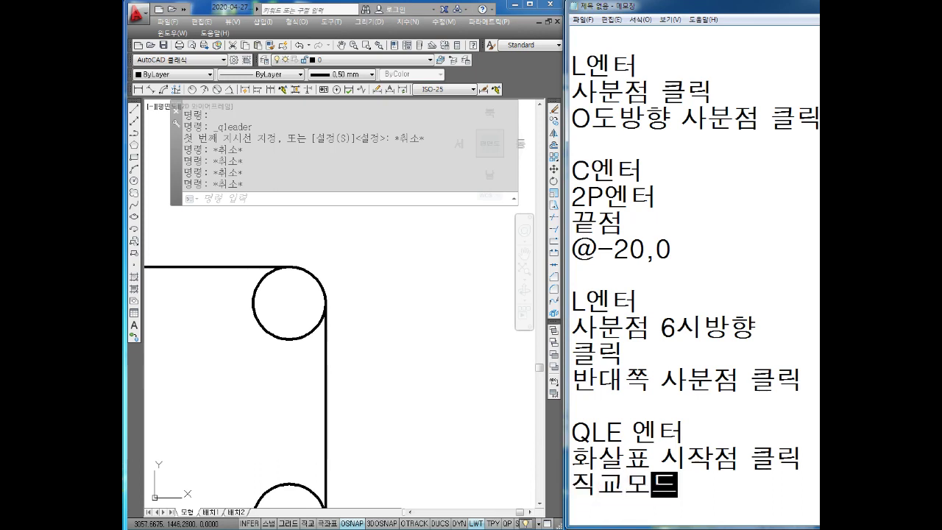
text(OFF)
click(373, 380)
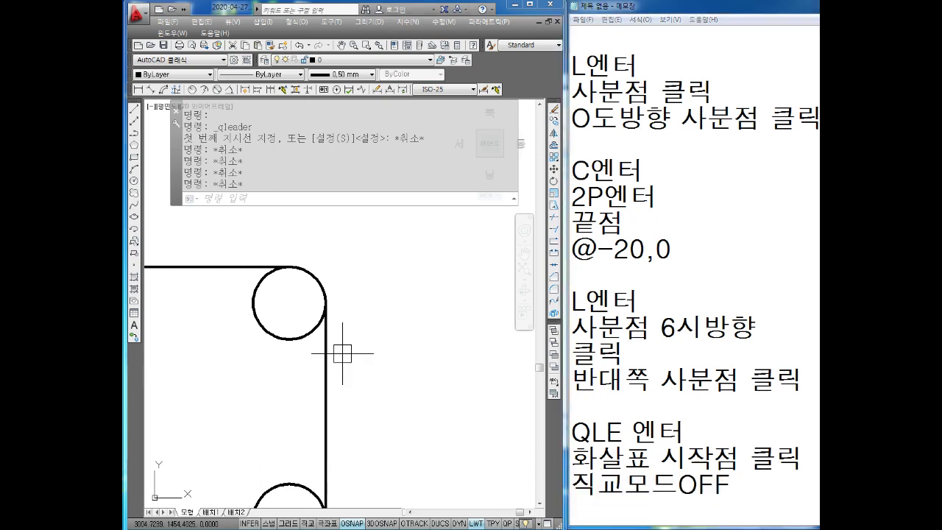
middle_drag(327, 314, 328, 349)
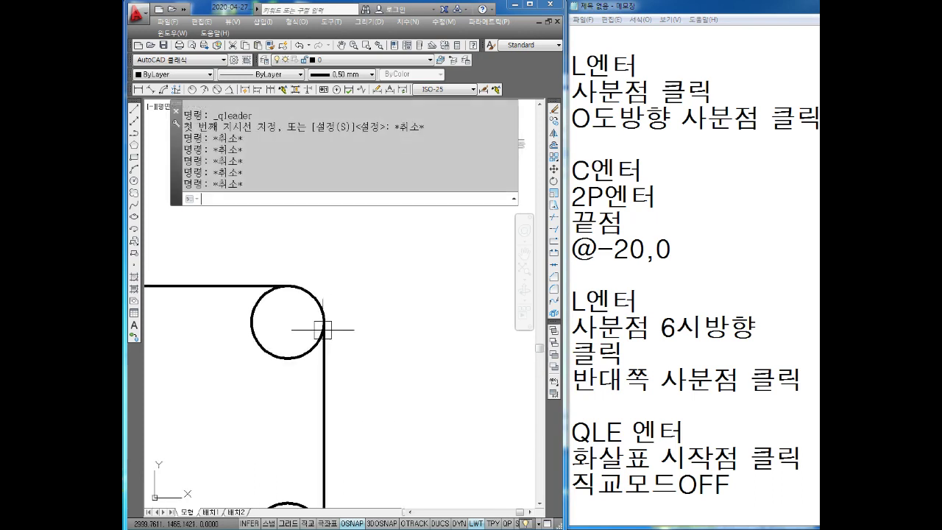
key(Escape)
key(Escape)
key(Escape)
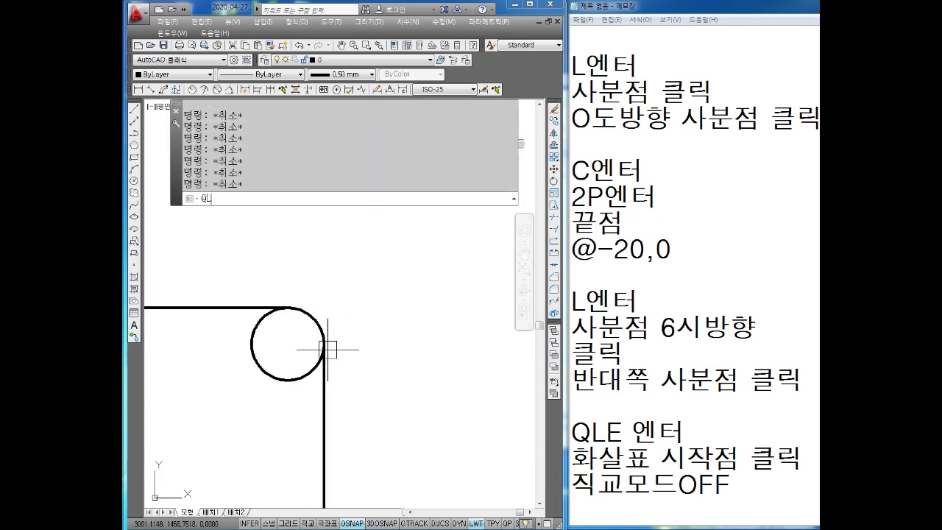
Step: Start QLE and pick the arrow tip on the corner circle and a bend point above it
text(QLE)
key(Return)
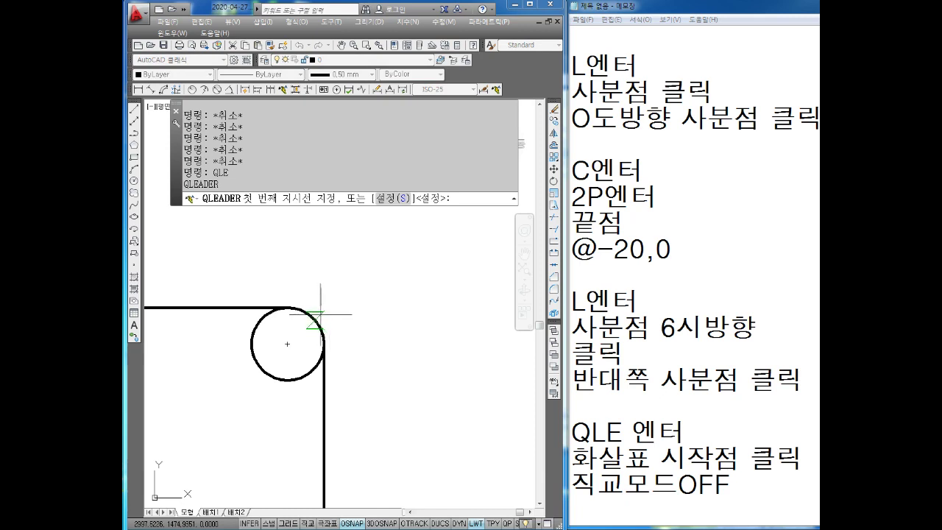
click(312, 317)
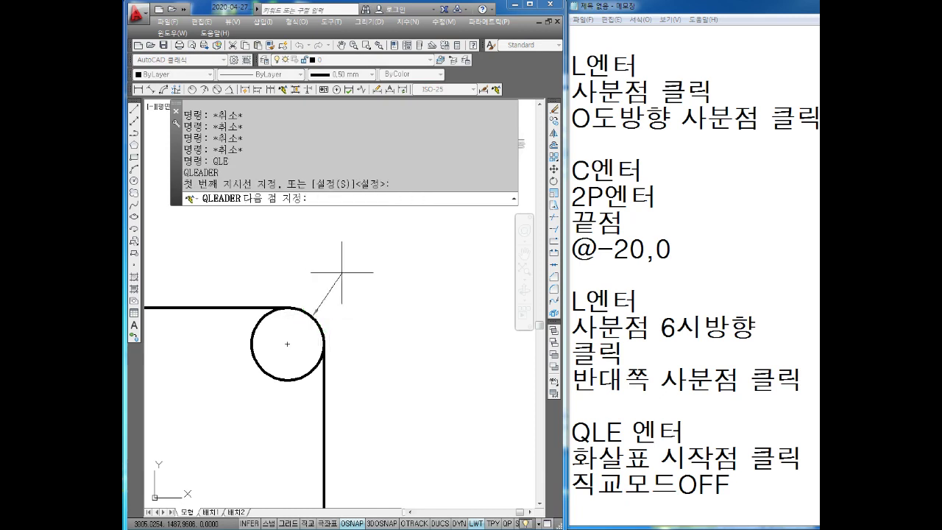
middle_drag(368, 238, 348, 291)
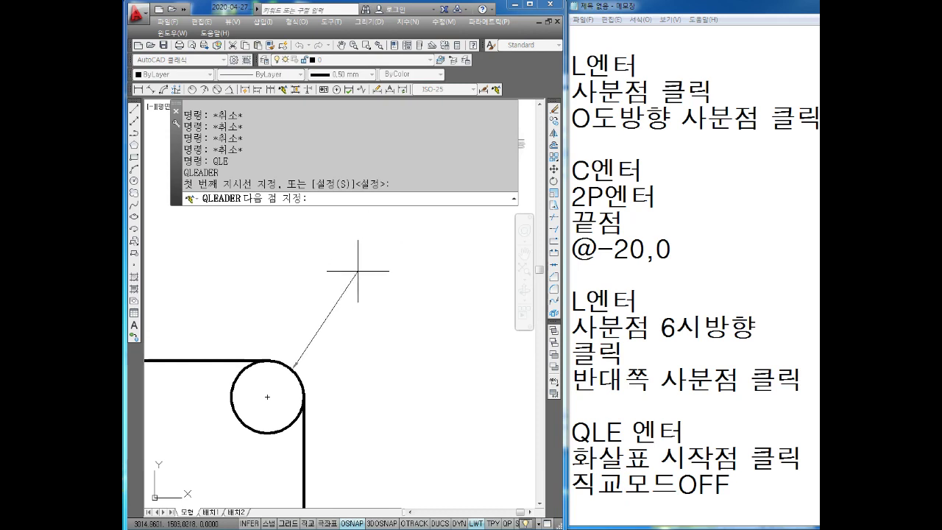
scroll(300, 350, up, 1)
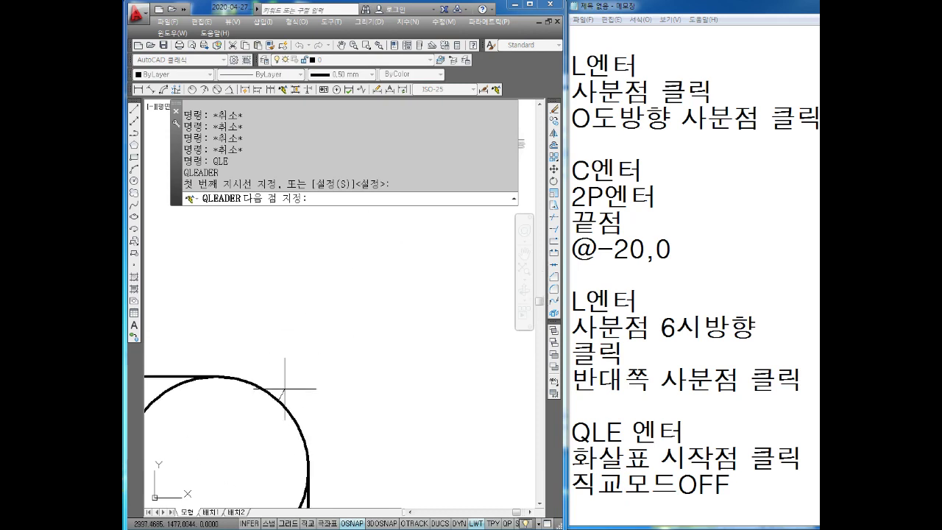
scroll(285, 378, up, 2)
scroll(336, 262, up, 1)
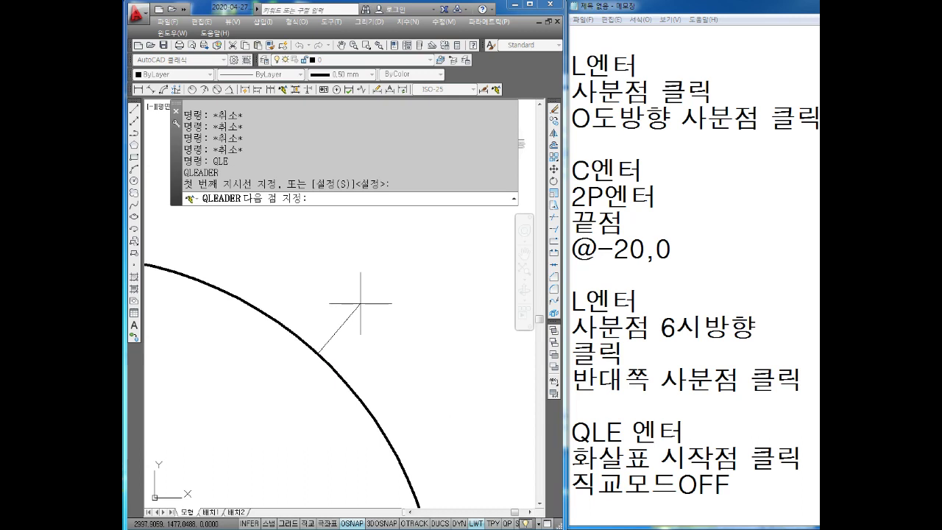
scroll(364, 294, down, 3)
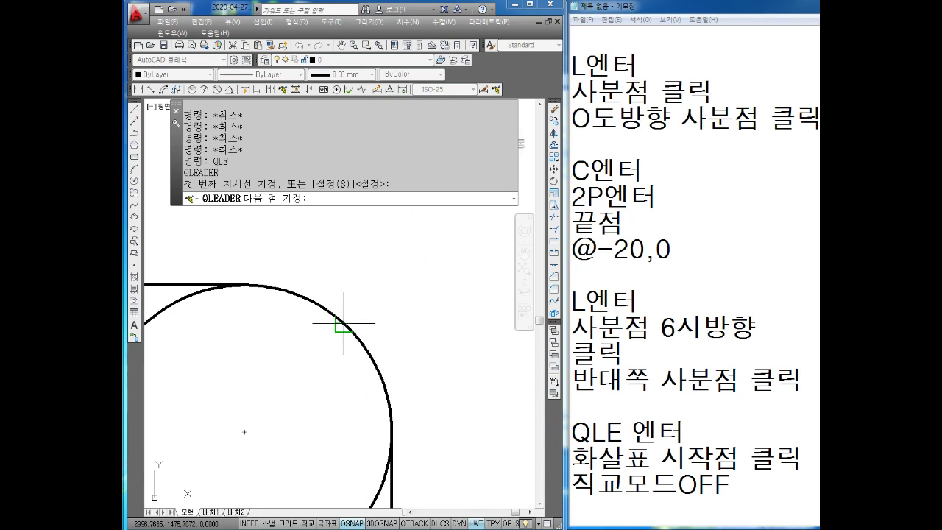
middle_drag(378, 269, 299, 336)
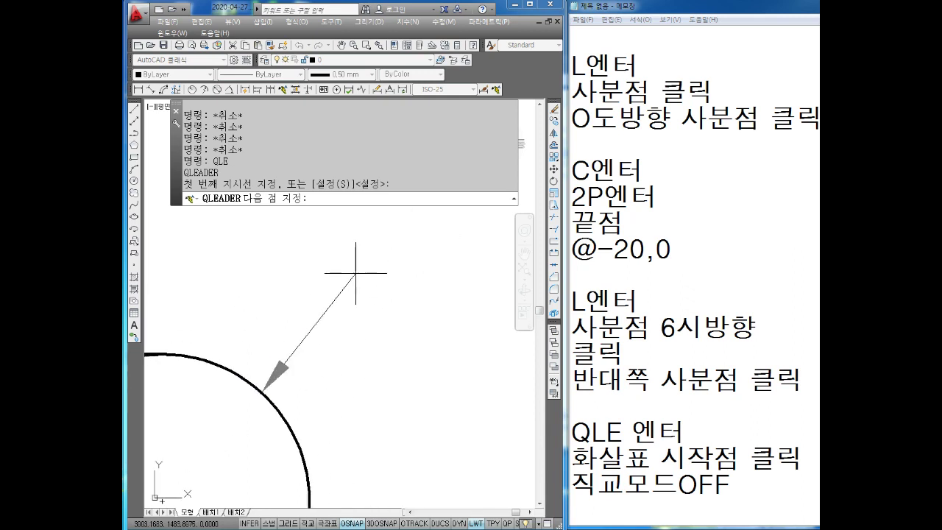
click(356, 267)
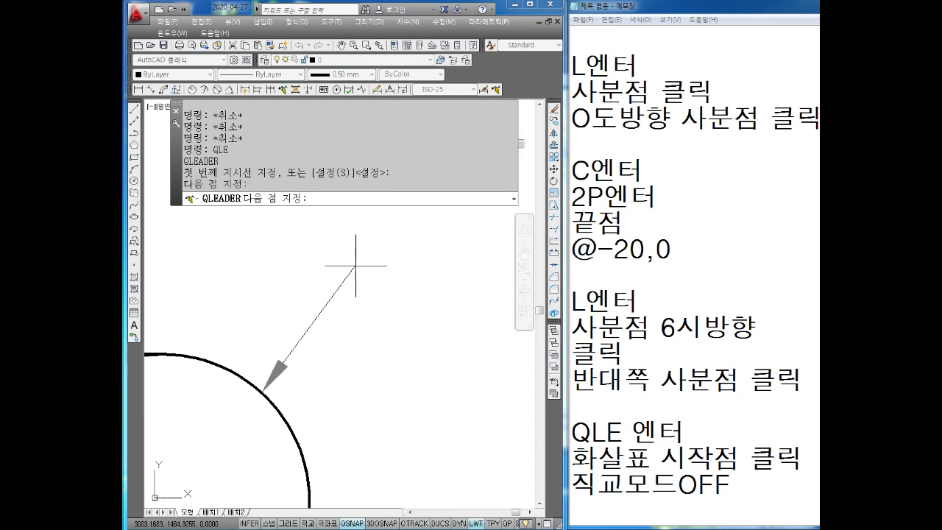
Step: Record '2번째 점 클릭' and '엔터3번' as new lines in the notes
click(736, 485)
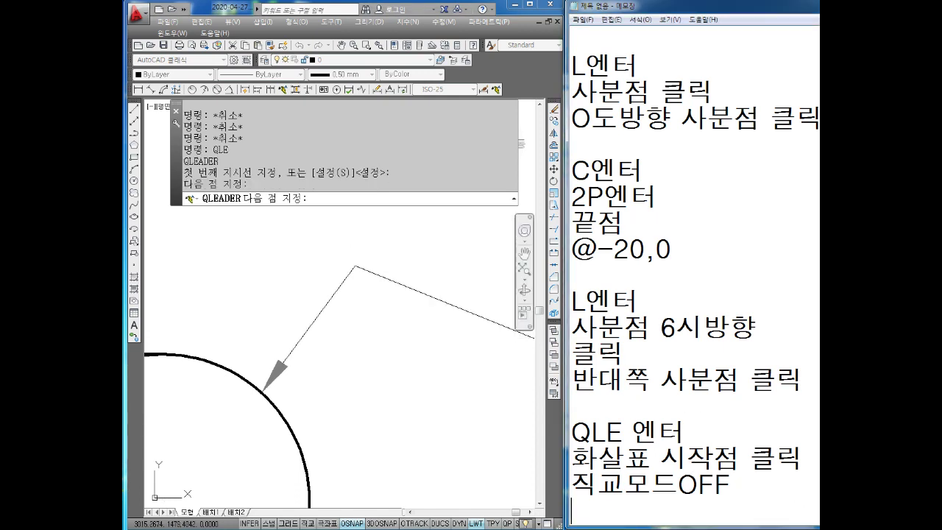
text(2QJS\)
key(BackSpace)
key(BackSpace)
key(BackSpace)
text(번째 점 클릭)
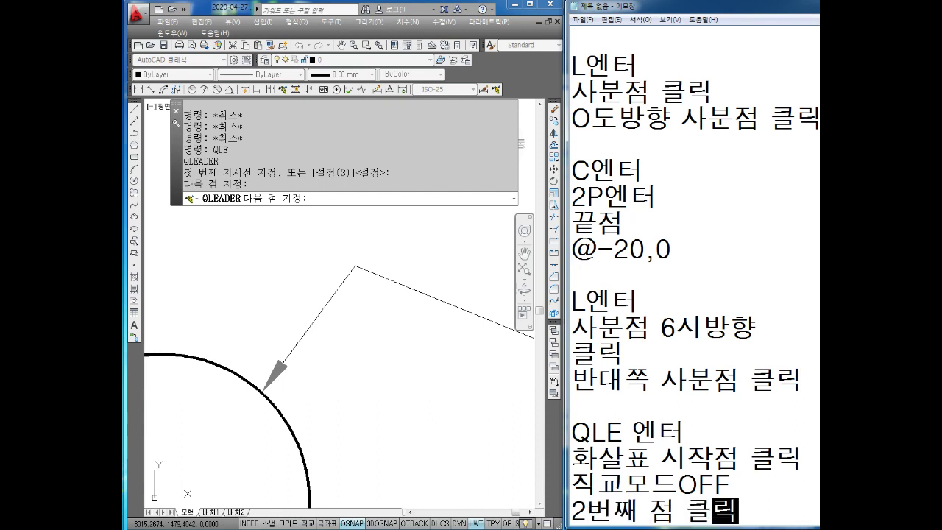
key(Return)
key(Return)
text(DPS)
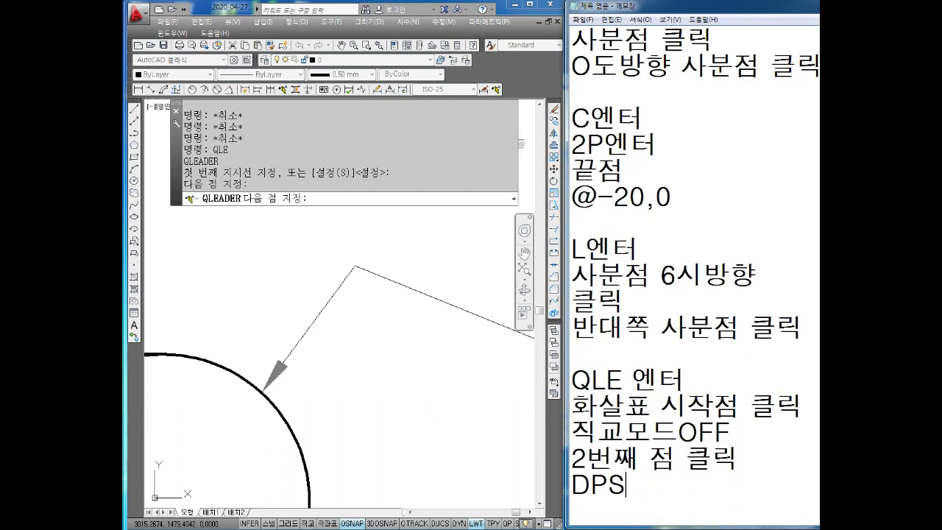
key(BackSpace)
key(BackSpace)
key(BackSpace)
text(ㅇ엔터)
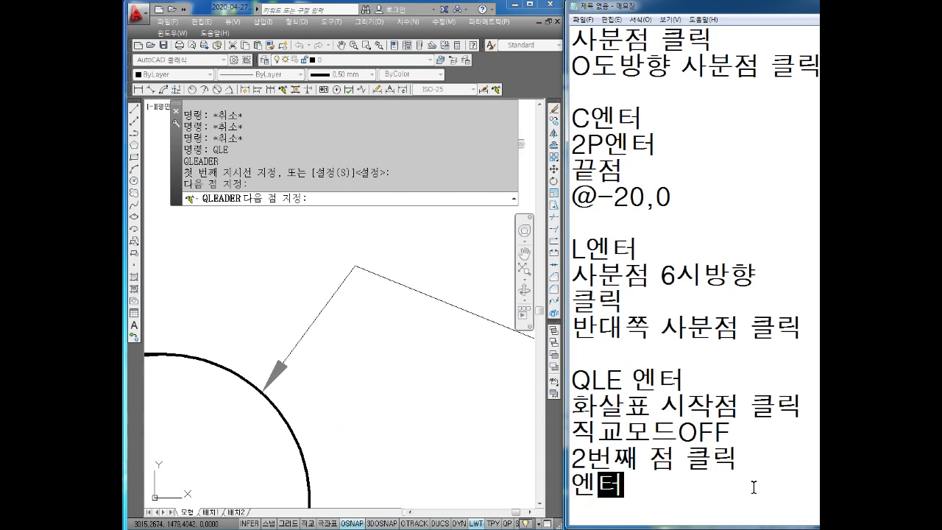
text(3번)
key(Return)
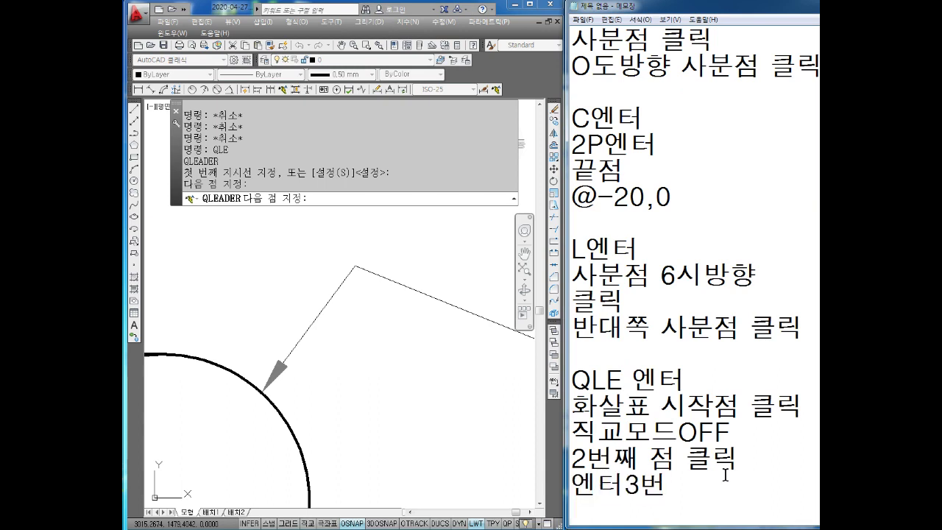
Step: Press Enter through the leader prompts to open its text editor
click(479, 391)
key(Return)
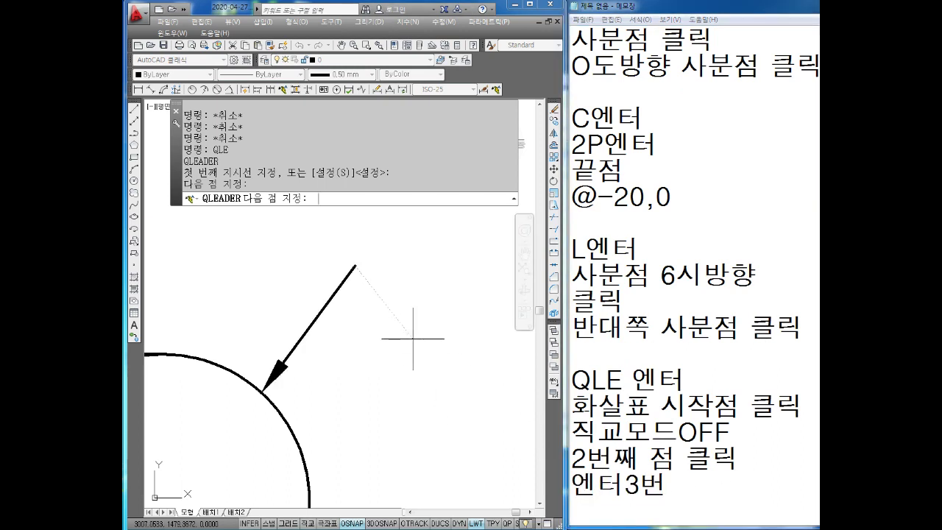
key(Return)
key(Return)
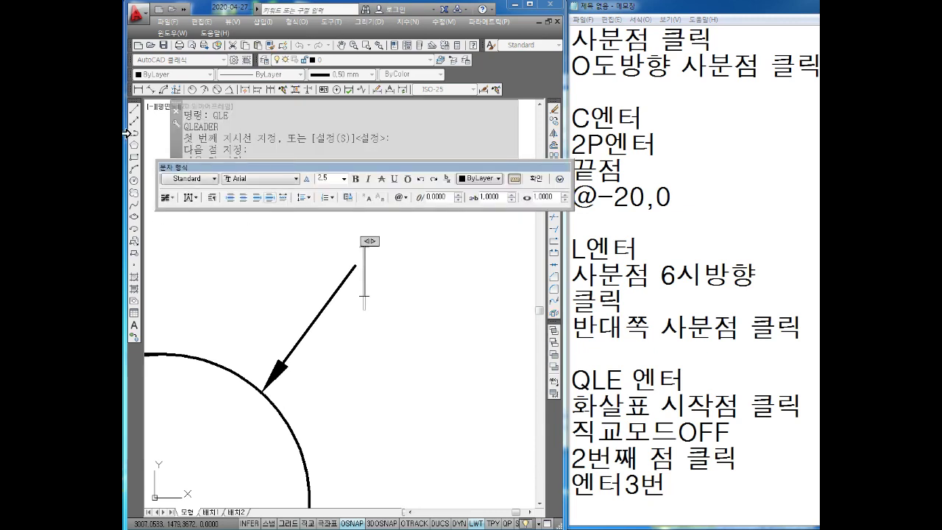
Step: Add the line '6-%%C20 엔터' to the notes
click(694, 487)
key(Return)
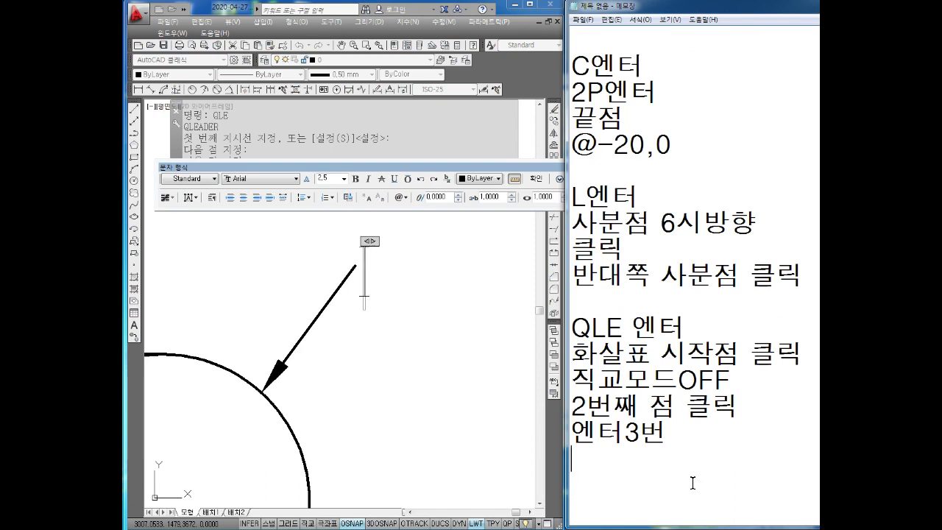
text(6-)
text(%%C)
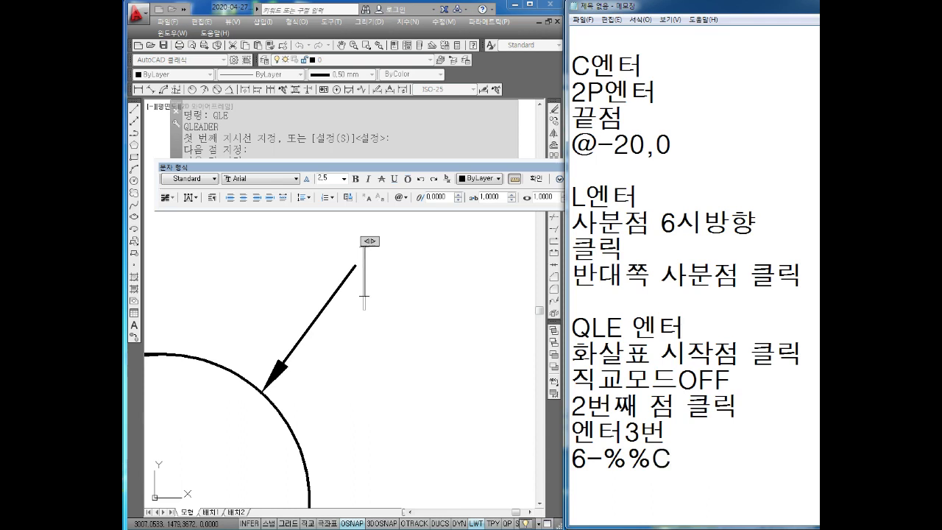
text(20)
text( D)
text(에ㄴ터)
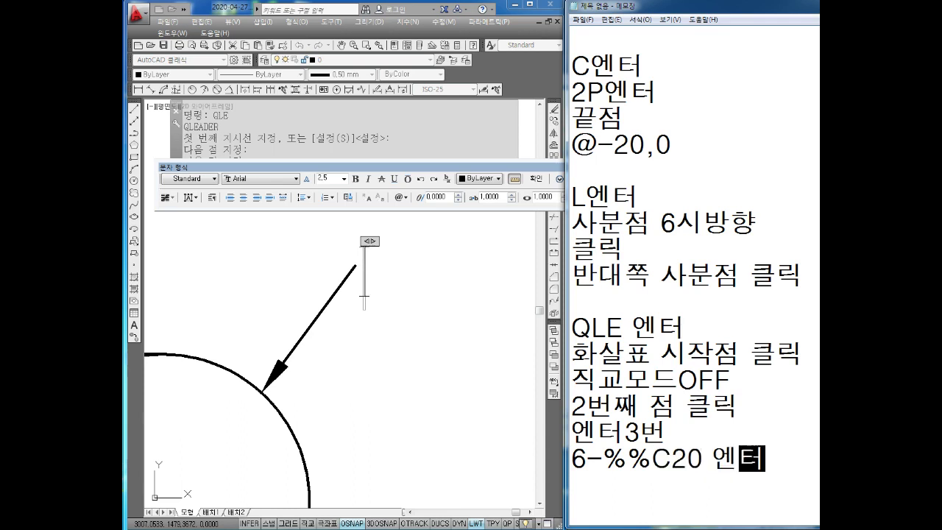
key(Return)
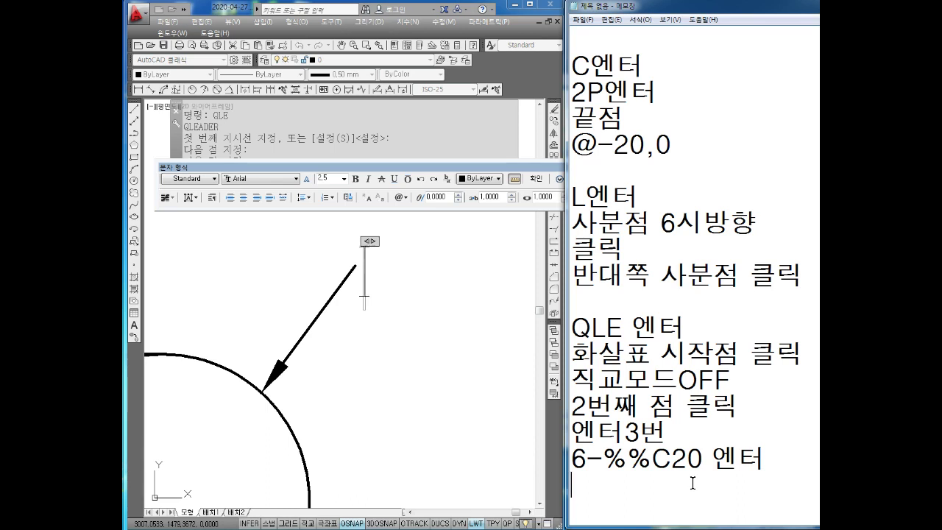
text(6)
key(BackSpace)
key(BackSpace)
Step: Enter 6-%%c20 as the leader label and confirm it with OK (확인)
click(366, 272)
text(6-)
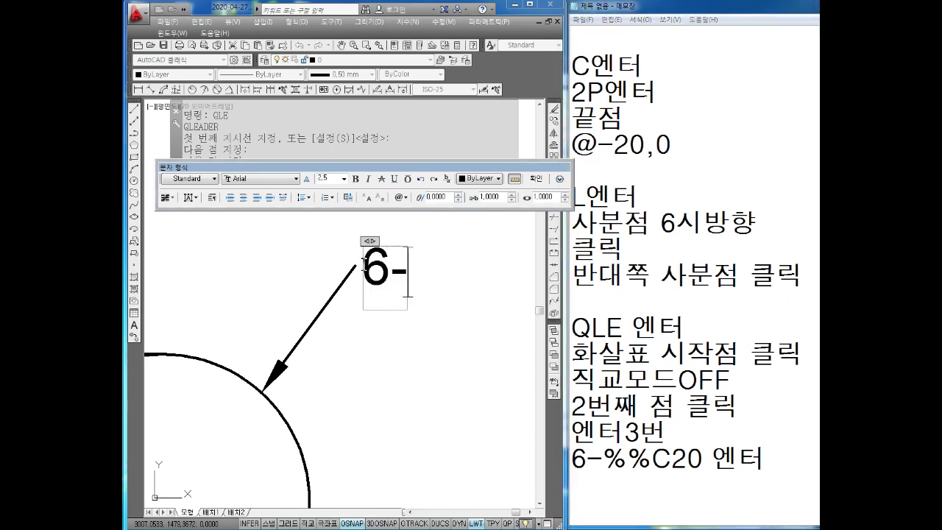
text(%%)
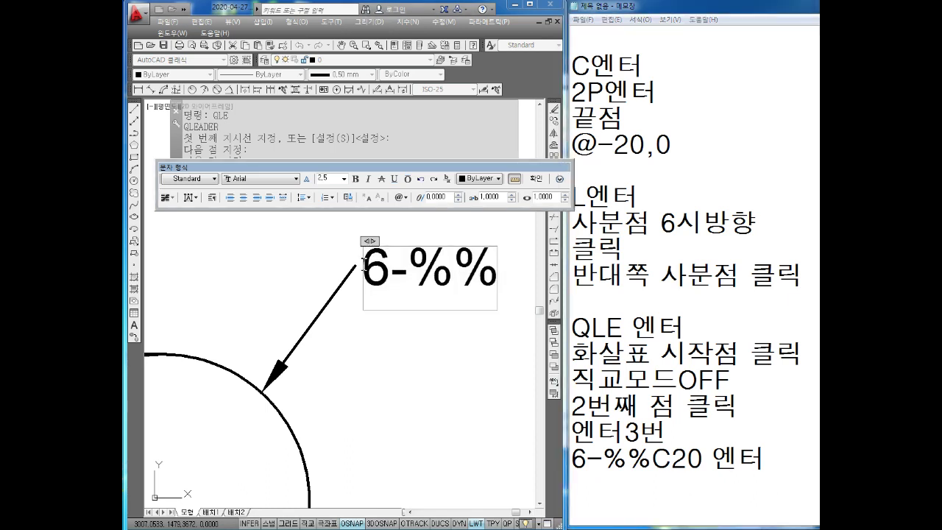
text(c)
text(2)
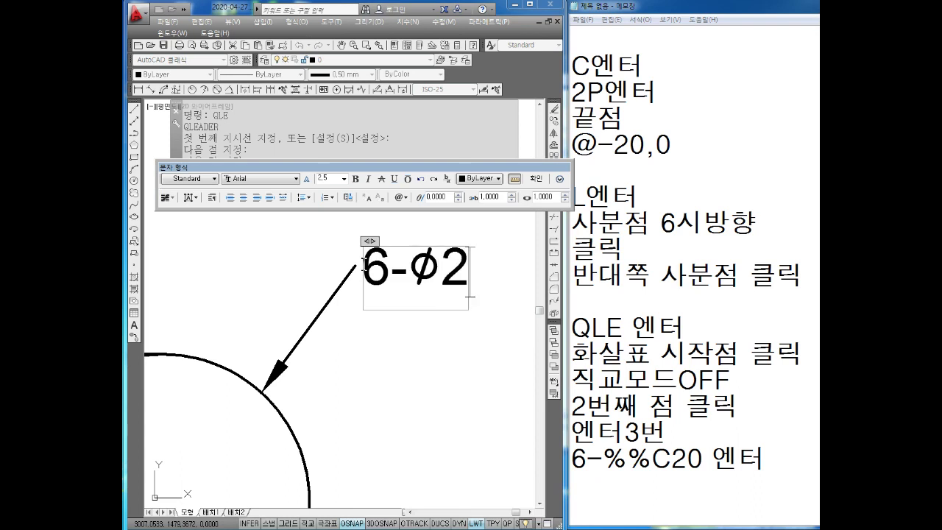
text(0)
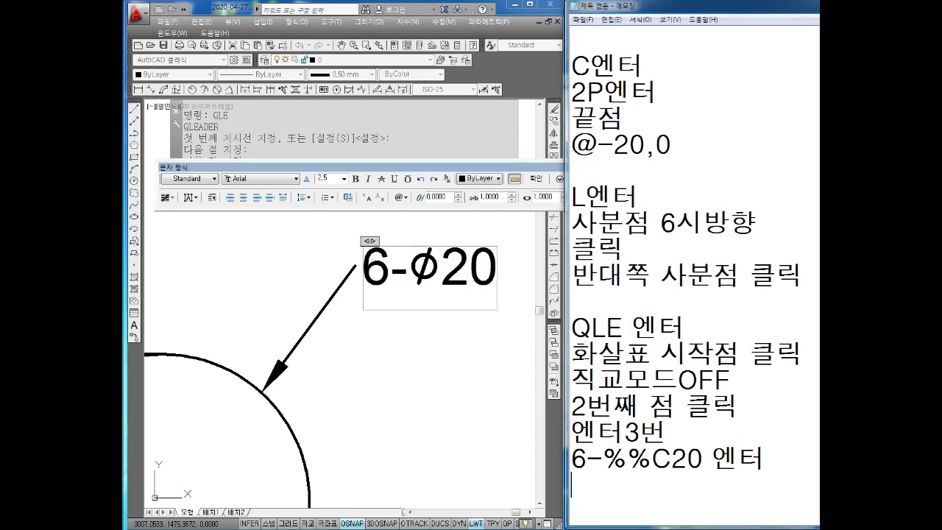
text(확인)
key(Return)
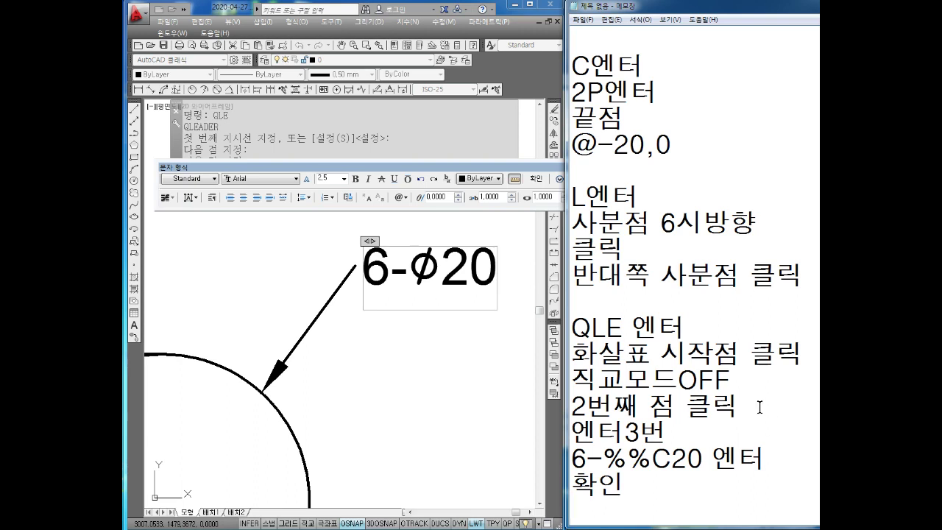
click(536, 178)
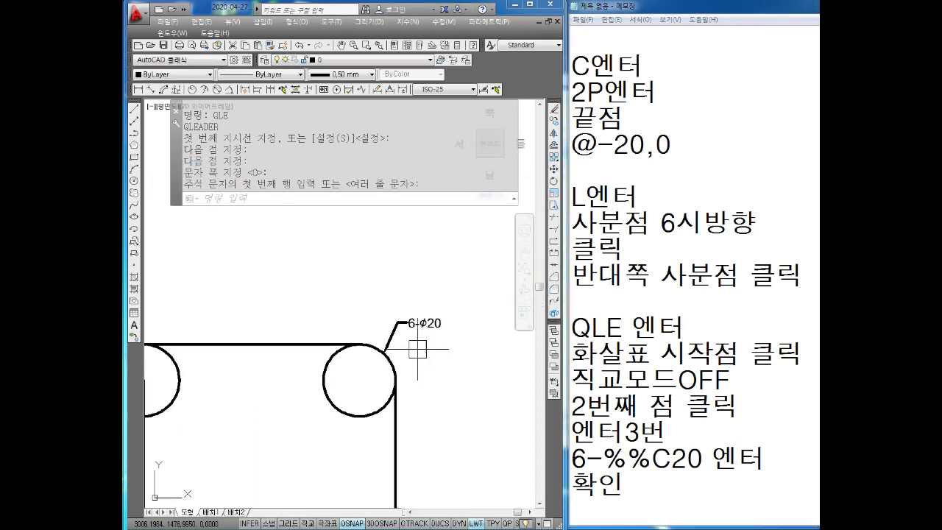
Step: Draw a horizontal line with Ortho on from the leader's bend to the right under the 6-Ø20 label
scroll(398, 307, up, 3)
scroll(379, 320, up, 1)
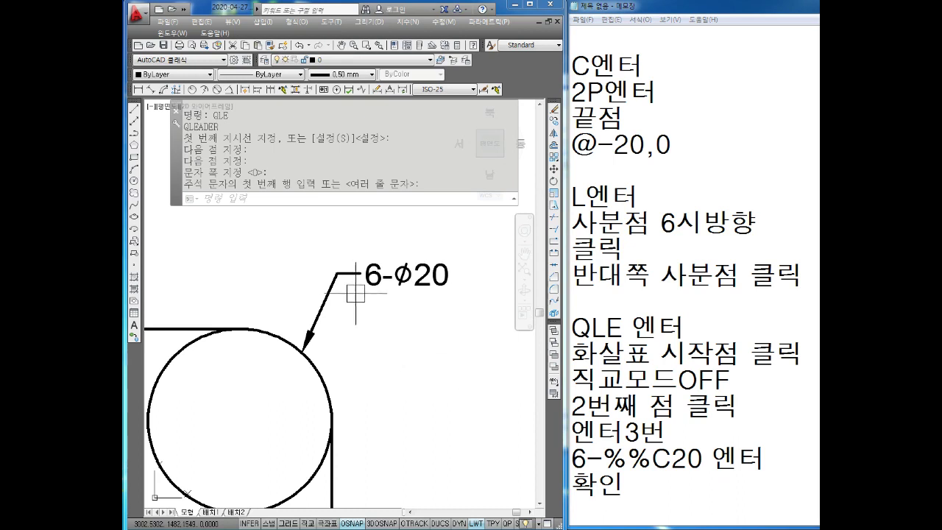
middle_drag(391, 319, 355, 271)
key(Escape)
text(ㄴ)
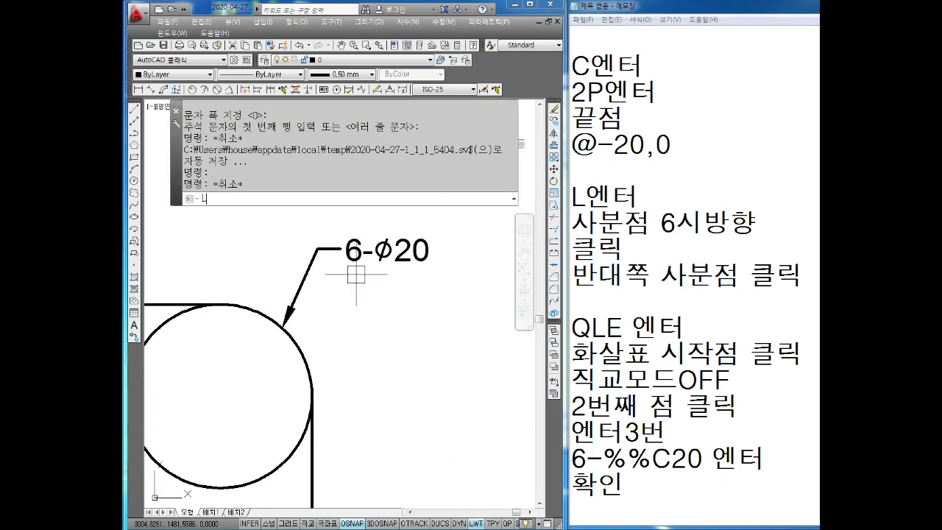
key(Escape)
text(L)
key(Return)
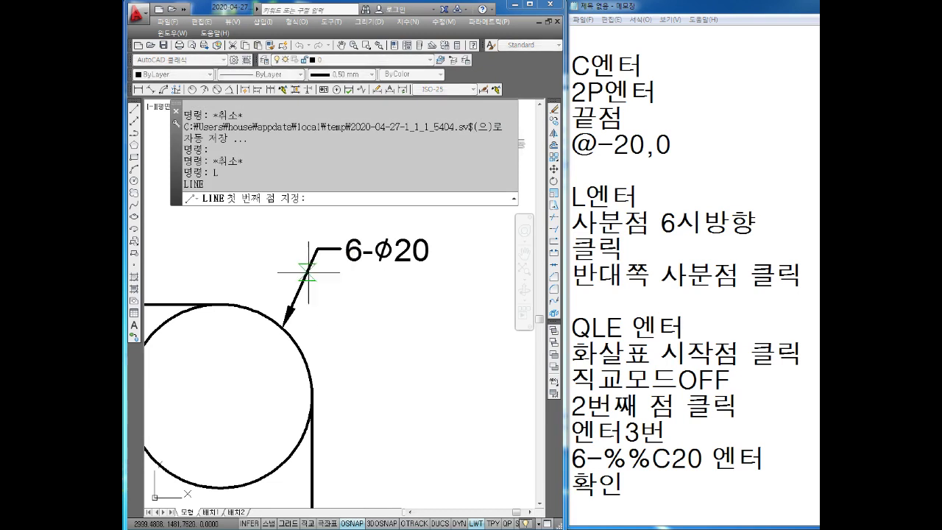
click(308, 274)
key(F8)
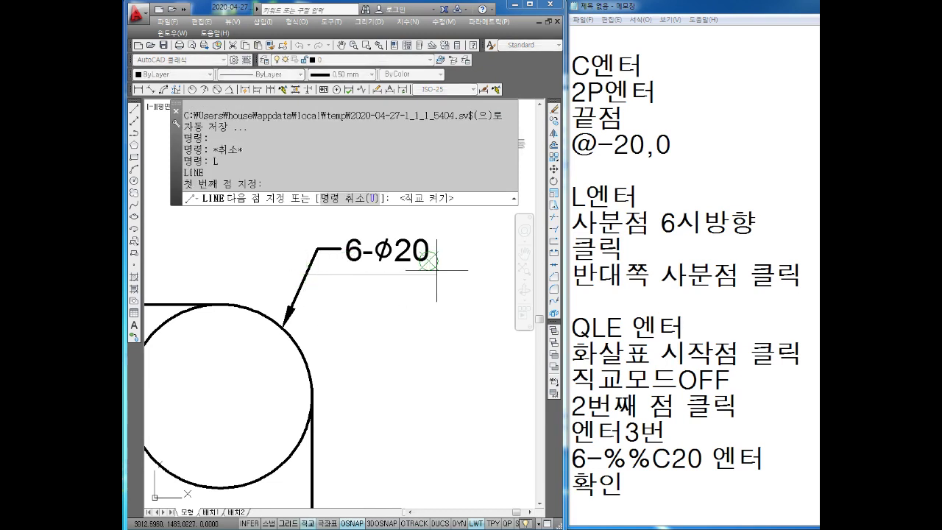
click(455, 274)
key(Escape)
Step: Explode the 6-Ø20 leader into separate objects
scroll(331, 254, up, 2)
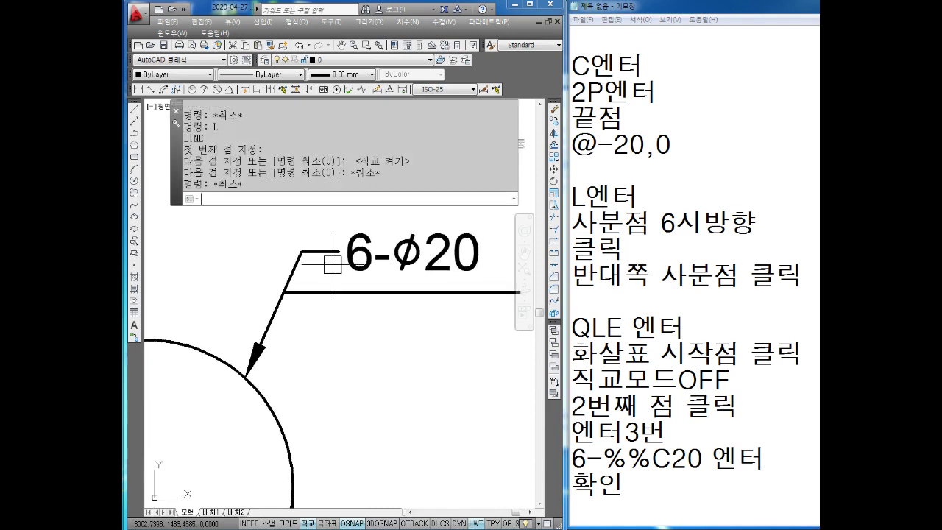
key(Escape)
key(Escape)
key(Escape)
text(x)
key(Return)
click(301, 253)
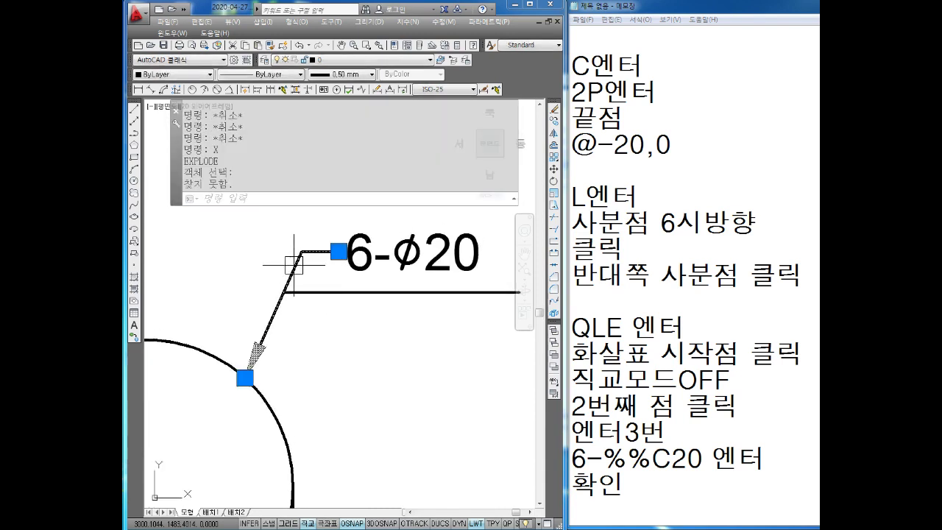
key(Escape)
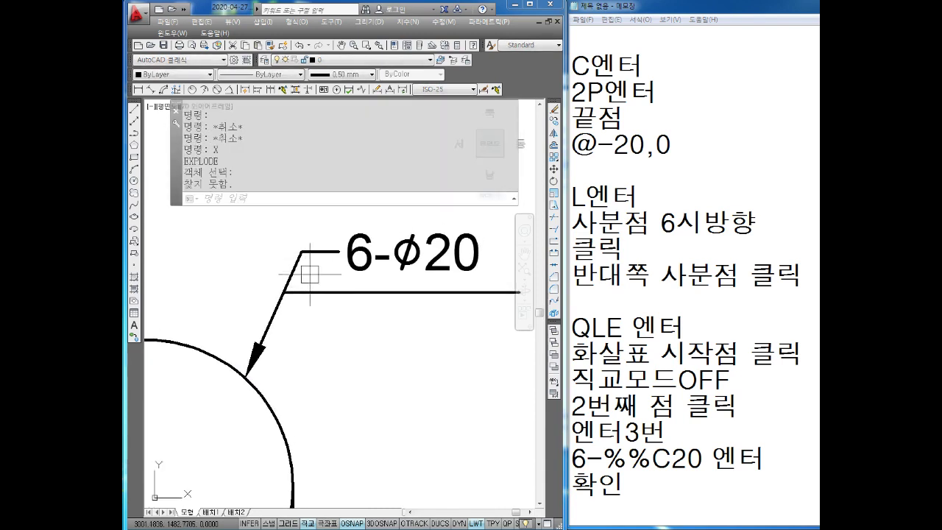
key(Escape)
key(Escape)
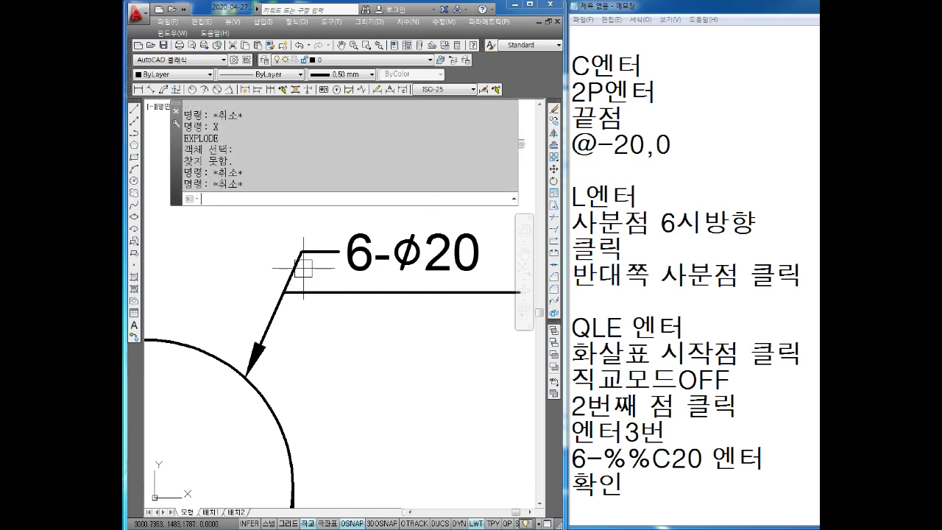
key(Escape)
key(Escape)
text(x)
key(Return)
click(296, 267)
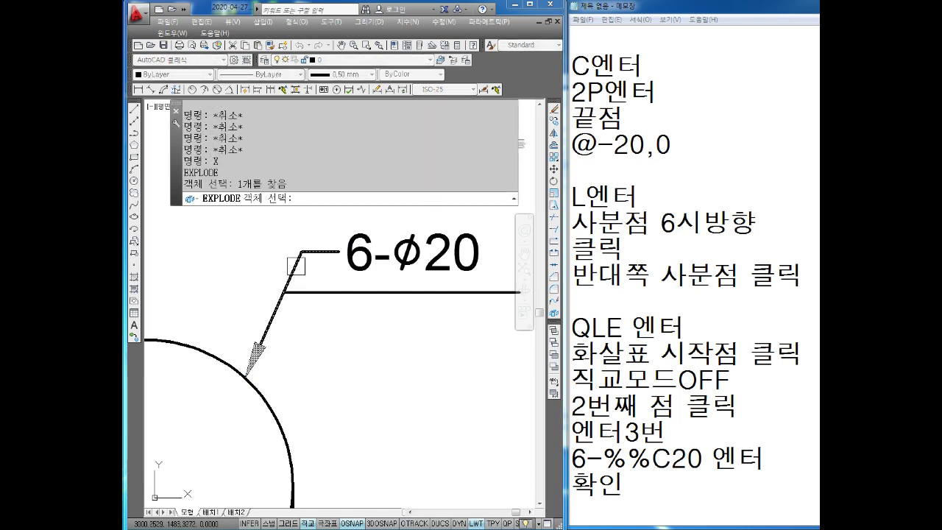
key(Return)
key(Escape)
click(289, 266)
key(Escape)
key(Escape)
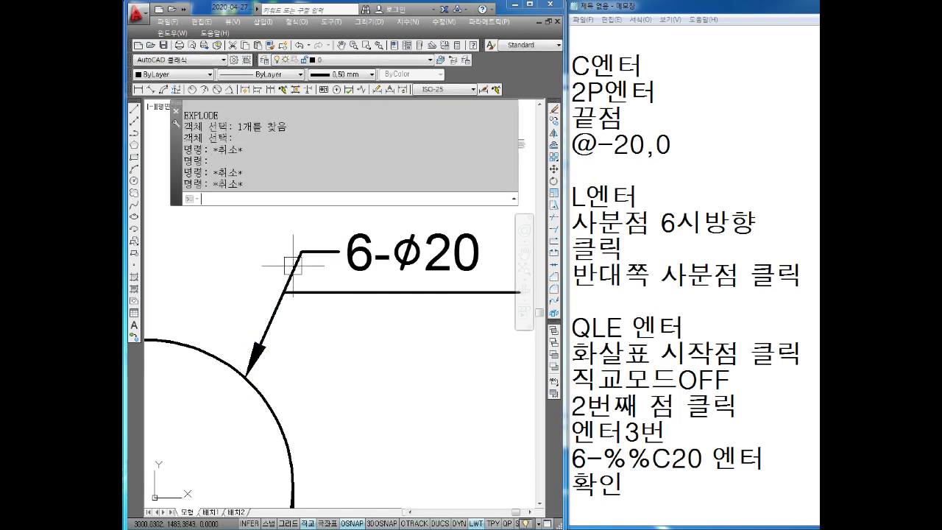
Step: Delete the leftover short landing segment of the exploded leader
text(TR)
key(Return)
key(Return)
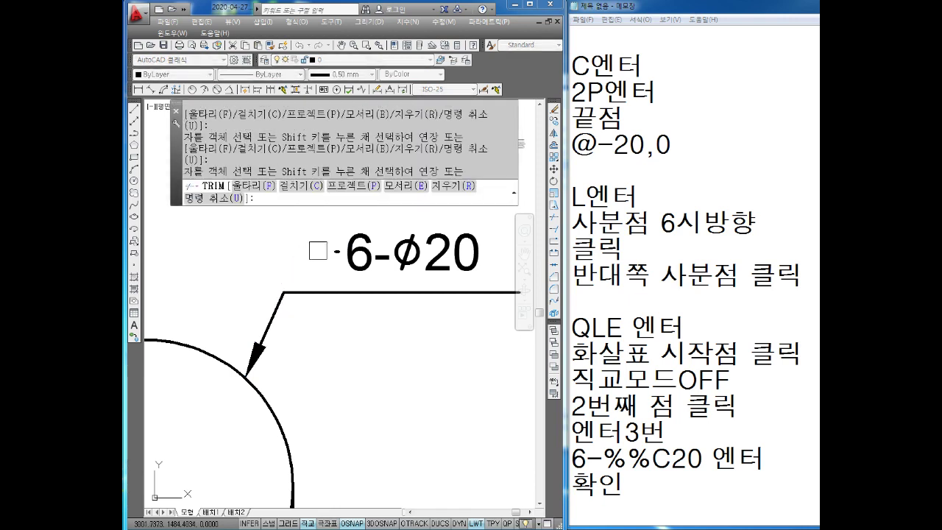
key(Escape)
key(Delete)
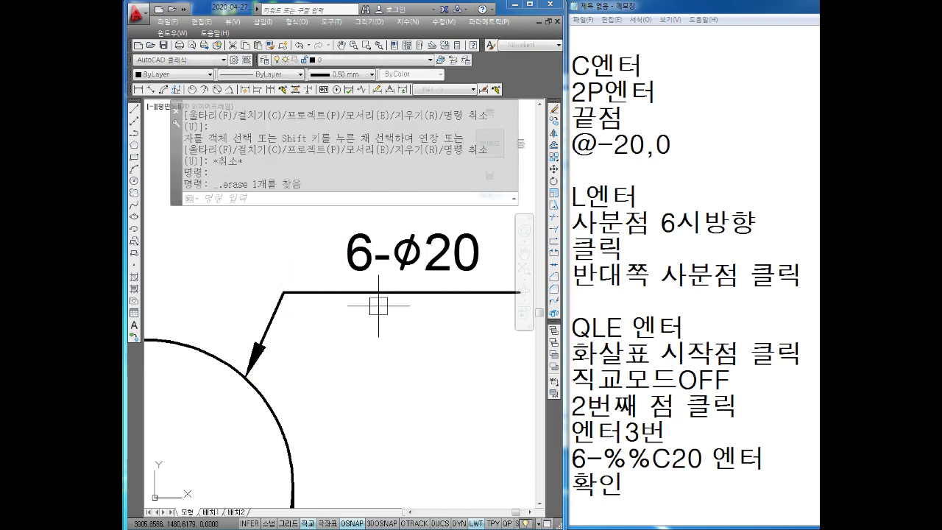
scroll(375, 311, down, 2)
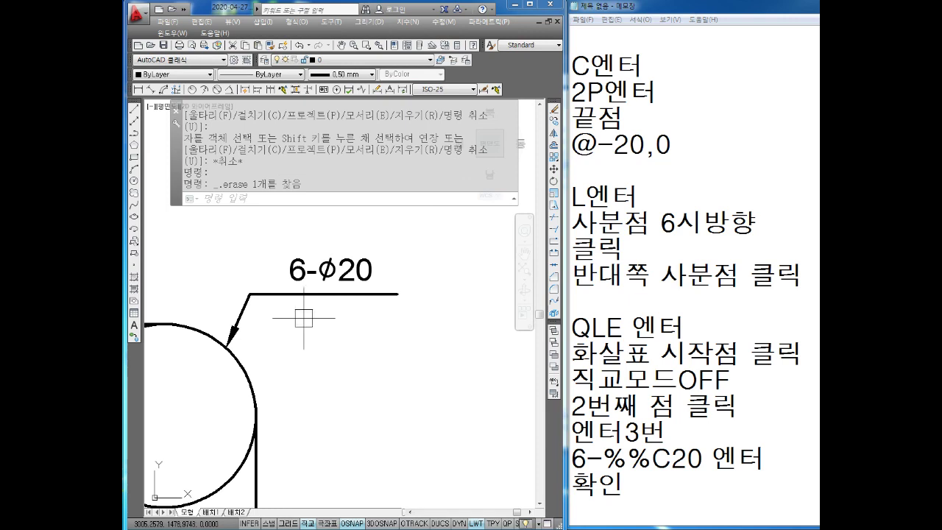
scroll(304, 314, up, 1)
scroll(302, 320, up, 1)
scroll(299, 328, up, 1)
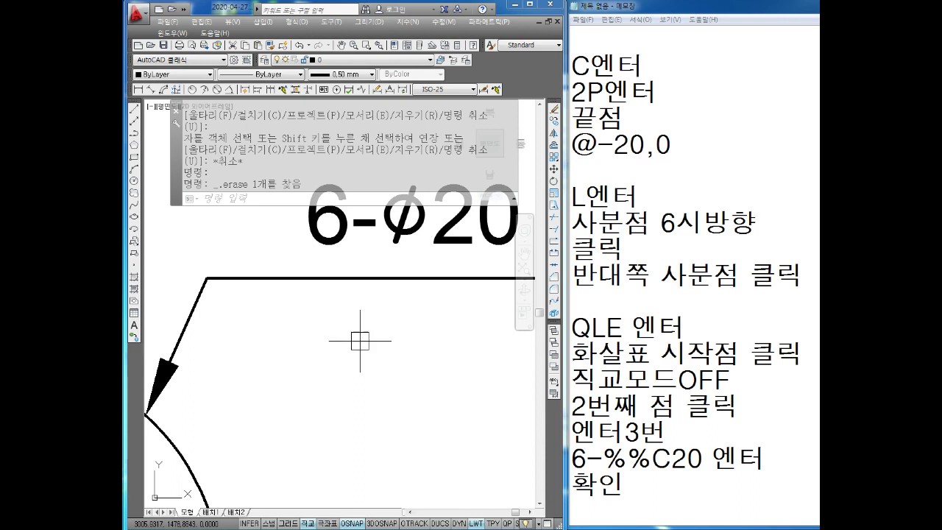
scroll(362, 335, down, 3)
key(Escape)
key(Escape)
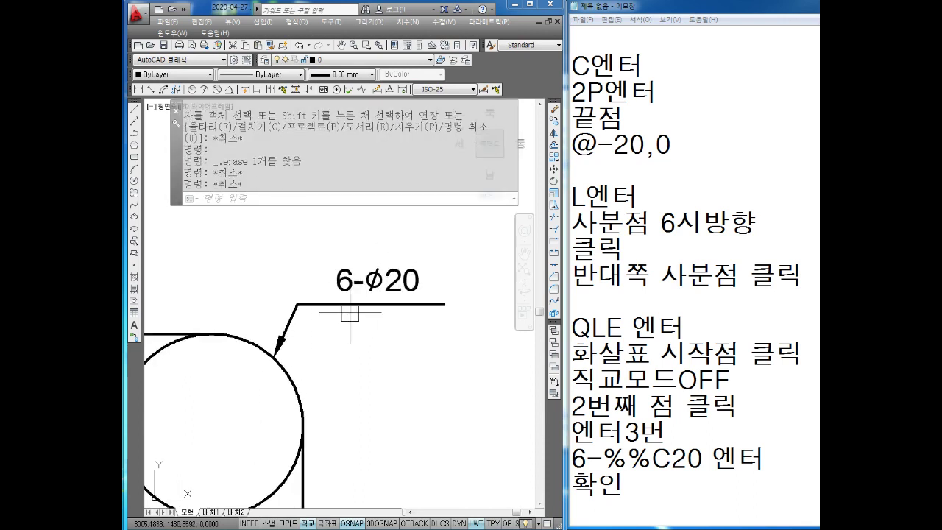
key(Escape)
key(Escape)
Step: Add the line 'QLE 엔터' to the Notepad notes
click(661, 488)
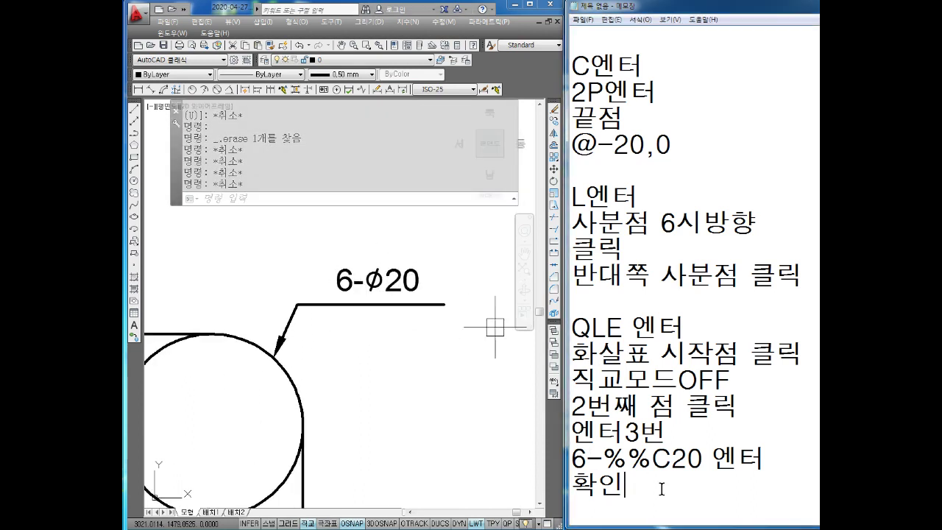
key(Return)
key(Return)
key(Return)
key(Return)
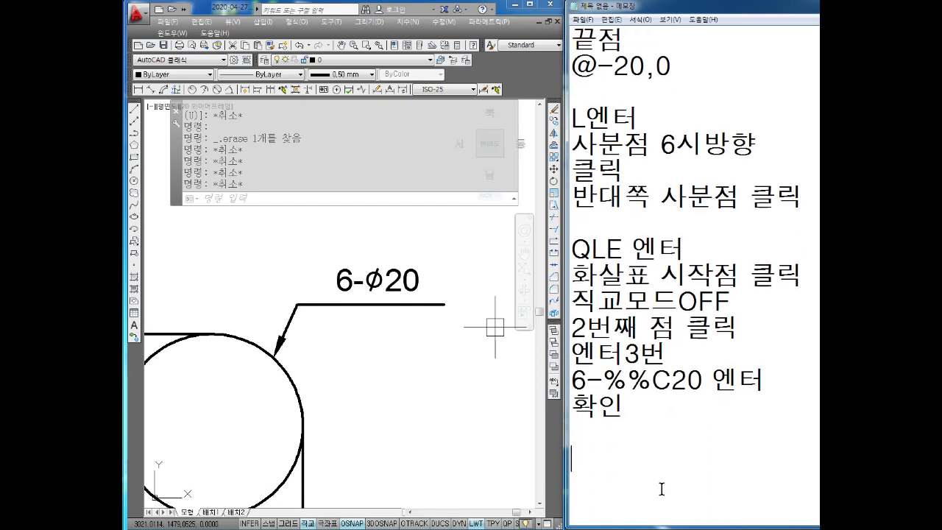
text(QL)
text(E 엔터)
key(Return)
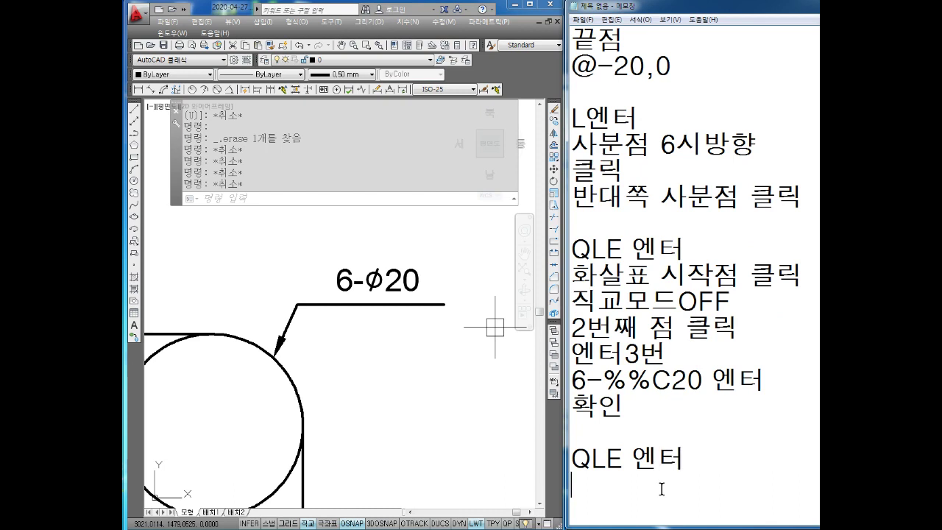
key(Return)
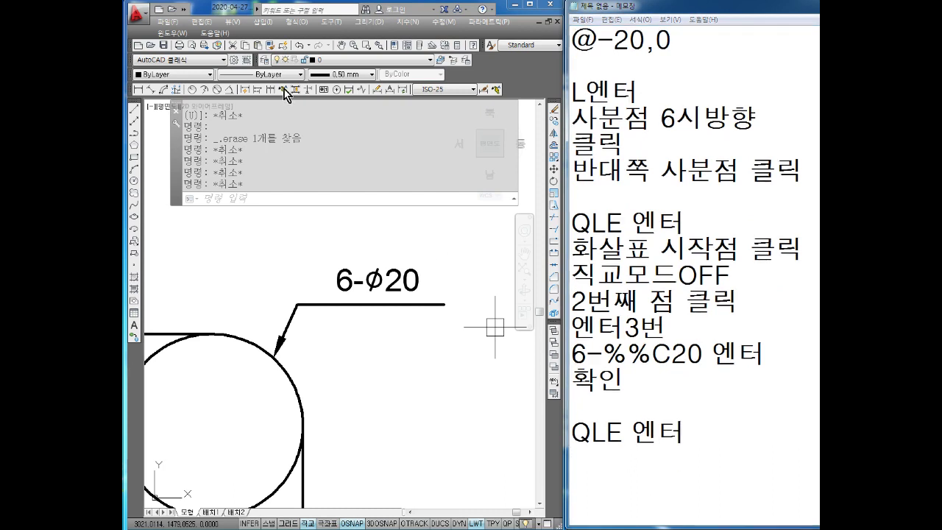
Step: Start a new quick leader in AutoCAD and note 'S엔터(설정)' in Notepad
click(285, 89)
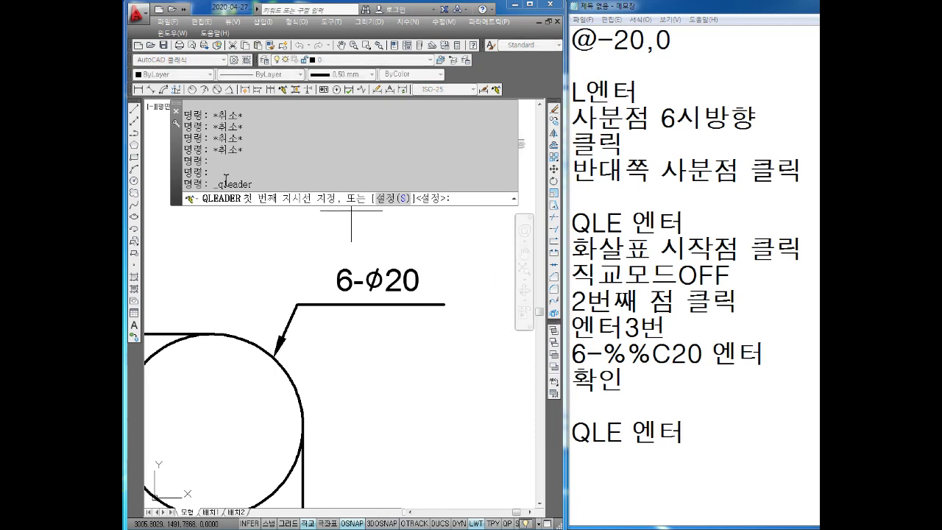
click(704, 432)
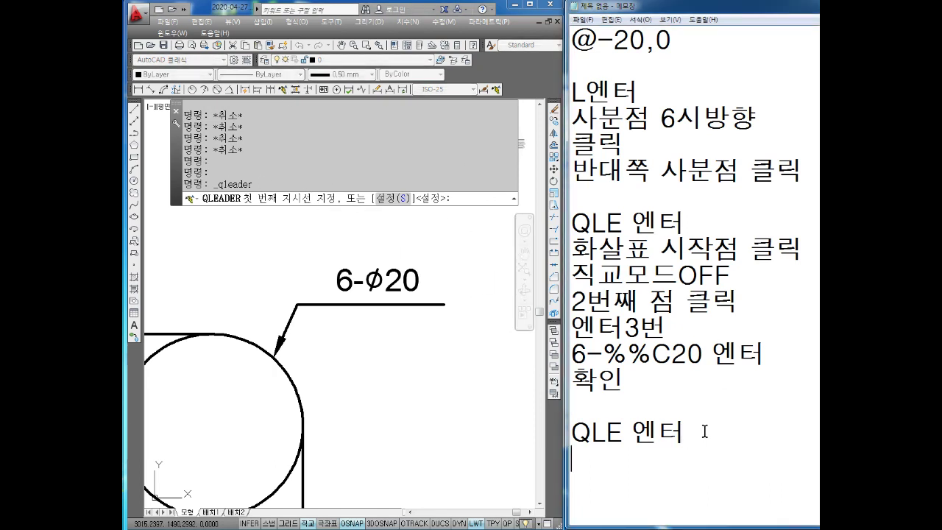
key(Return)
text(S엔)
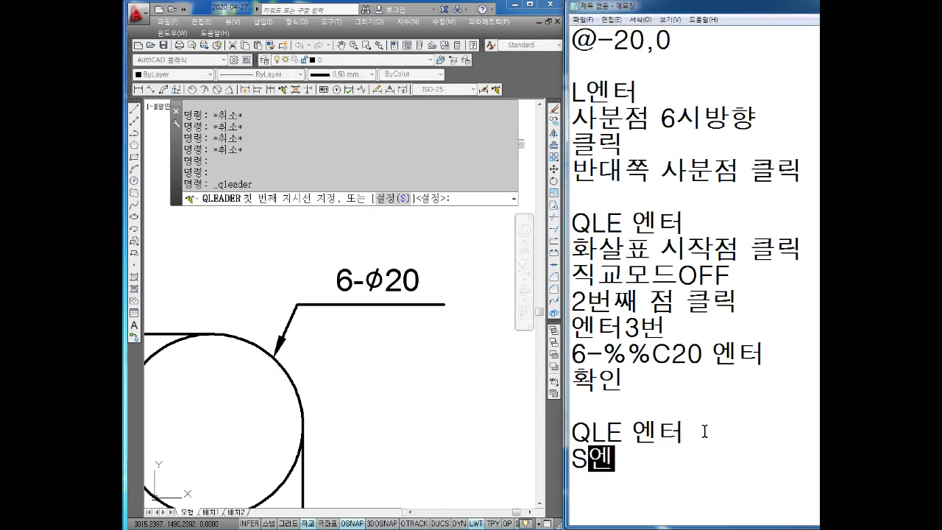
text(터(설정))
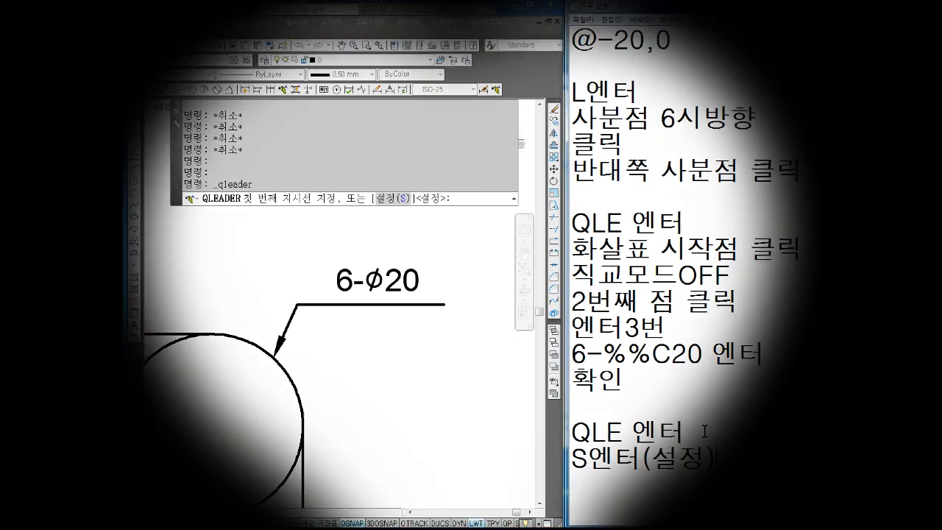